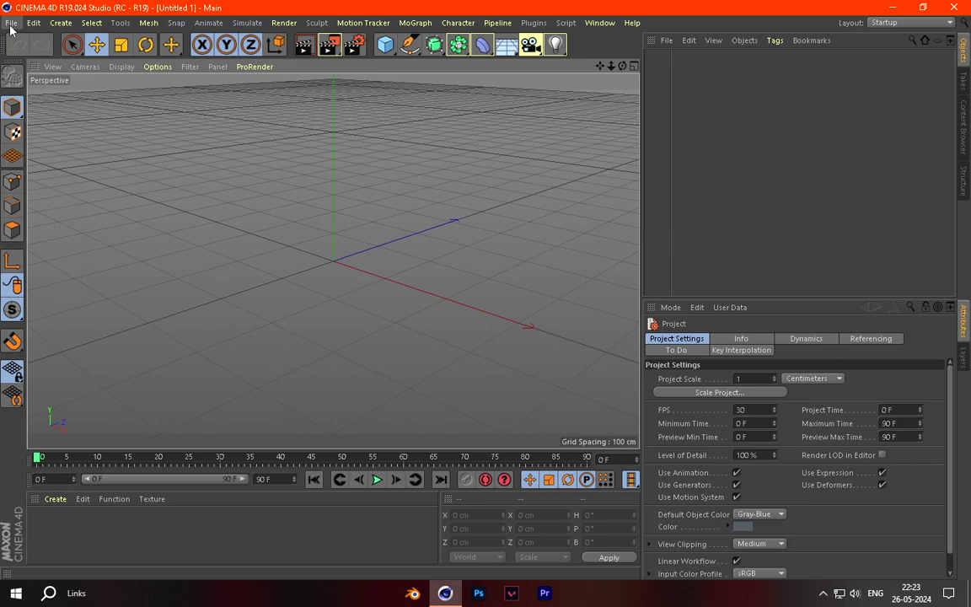
Step: Open the YashGFXLightroomText4.c4d project file
left_click(12, 23)
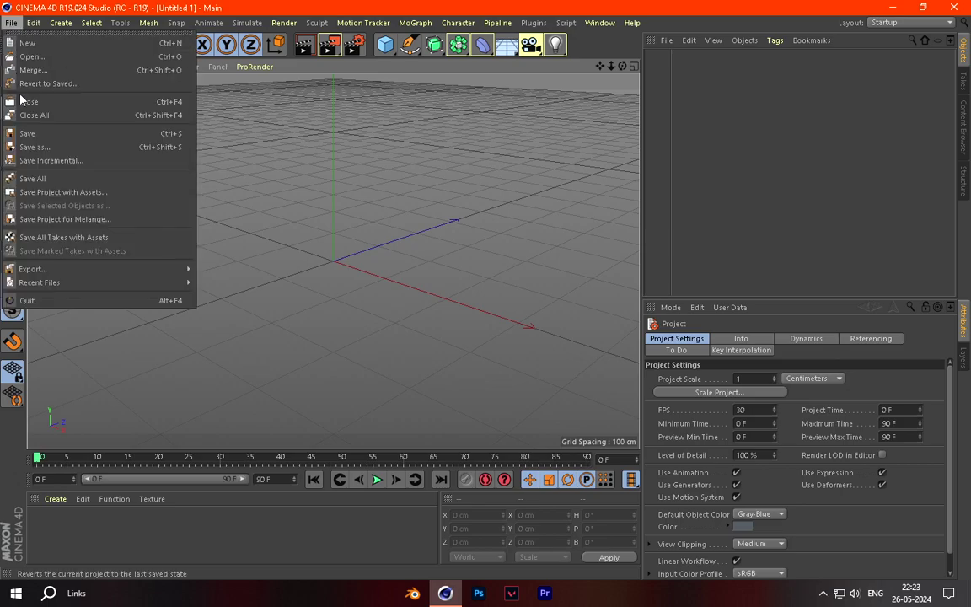
left_click(102, 57)
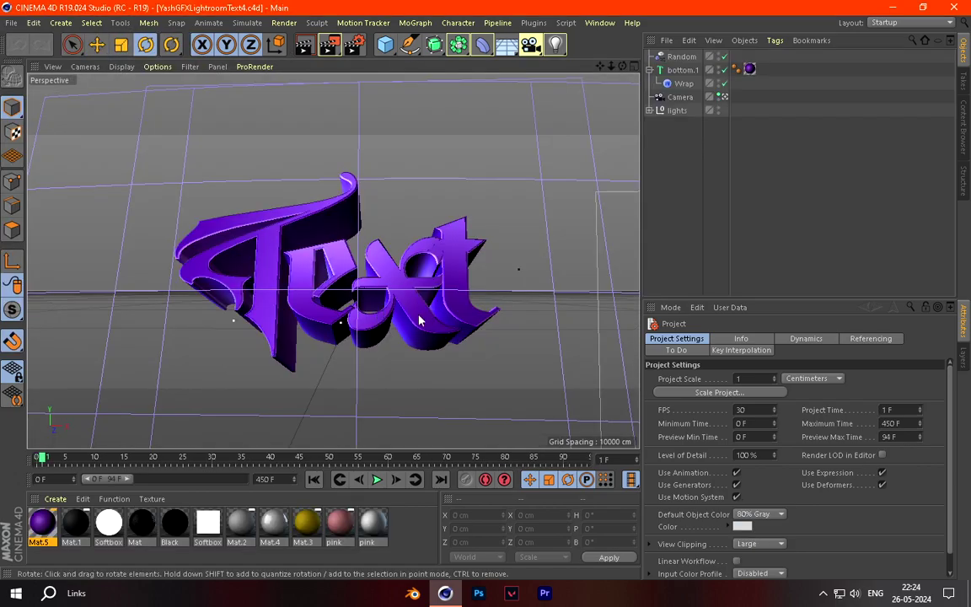
Step: Replace the wording of the purple MoText object with "Text"
left_click(419, 320)
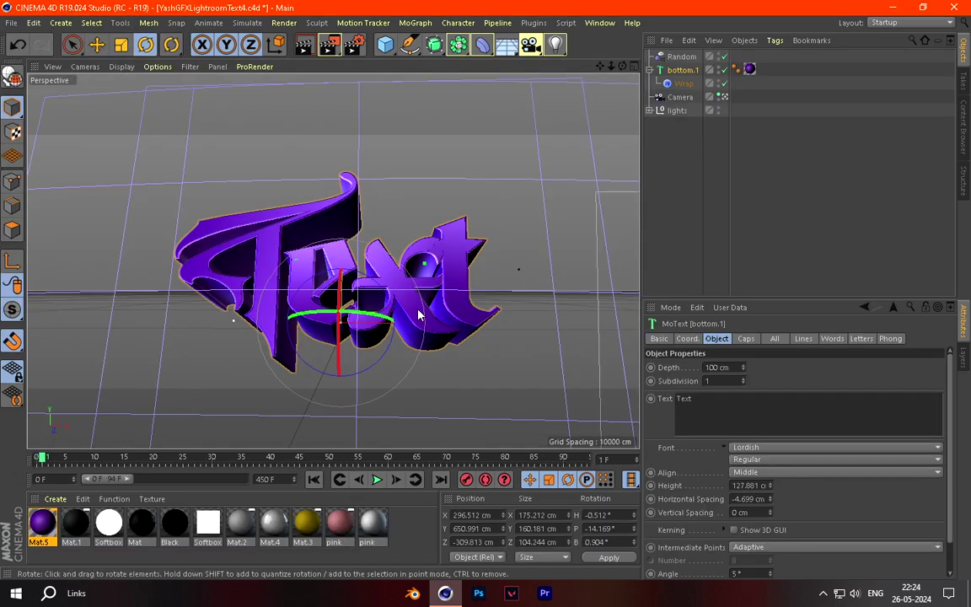
left_click_drag(748, 406, 639, 408)
key("BackSpace")
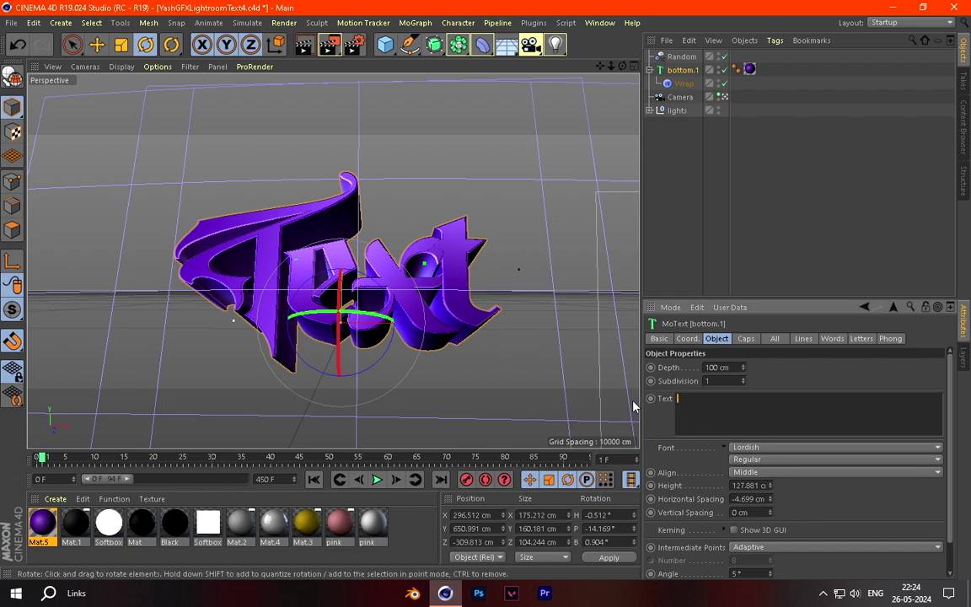
type("Text")
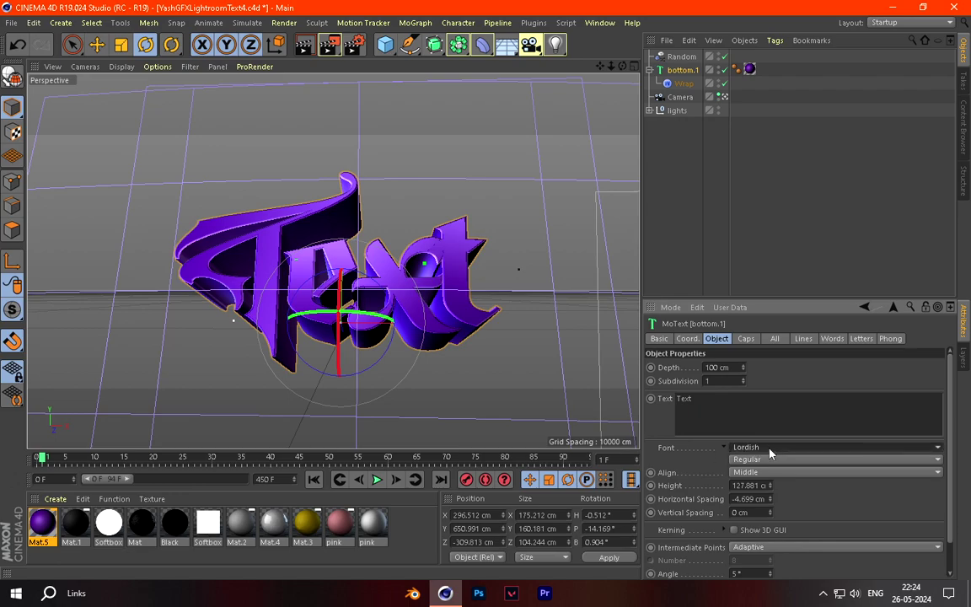
Step: Set the MoText object's font to Harry P
left_click(769, 454)
scroll(754, 322, "up", 8)
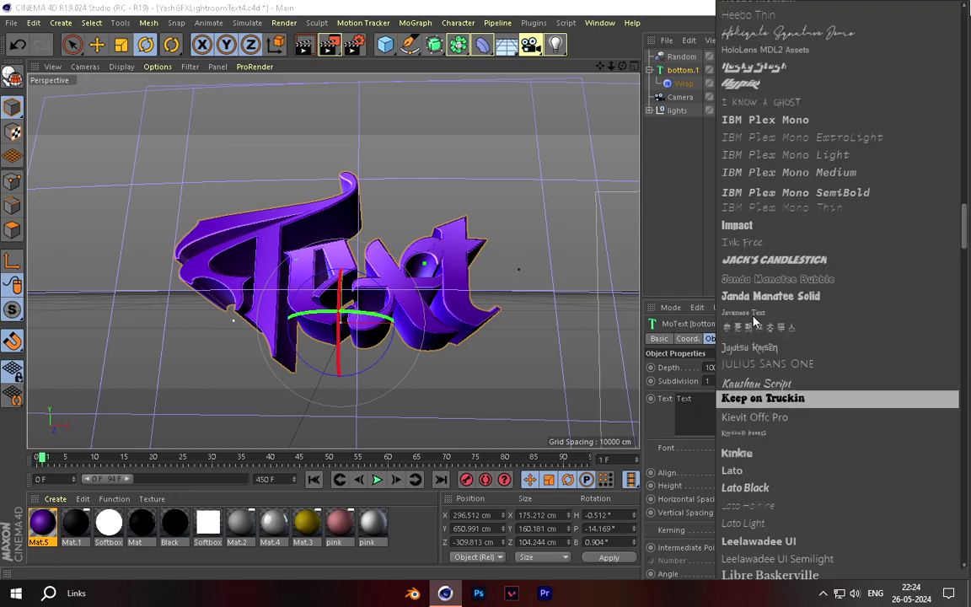
left_click(758, 310)
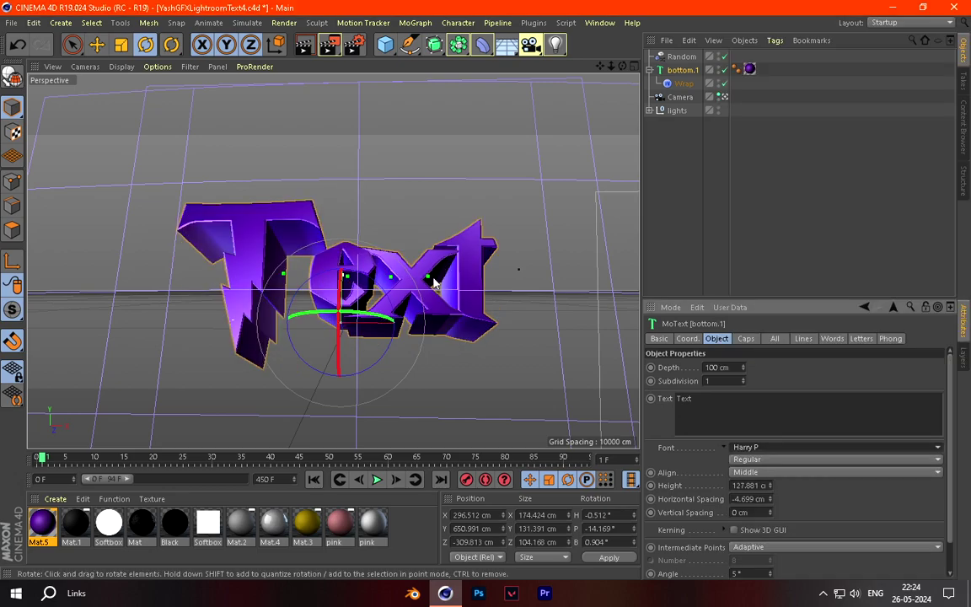
left_click(521, 105)
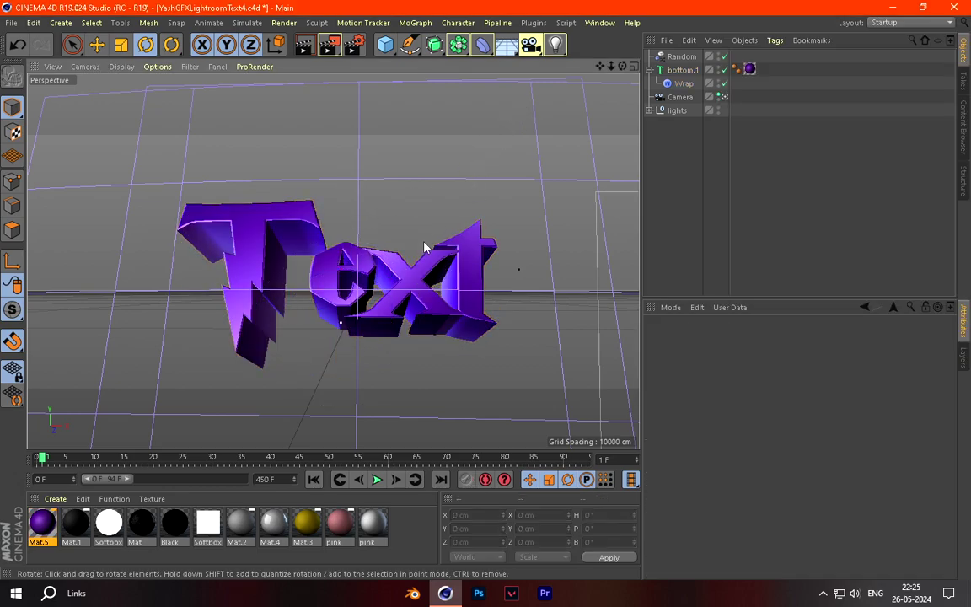
Step: Tighten the MoText letters by setting the horizontal spacing to -12.699 cm
scroll(410, 271, "down", 1)
left_click(411, 271)
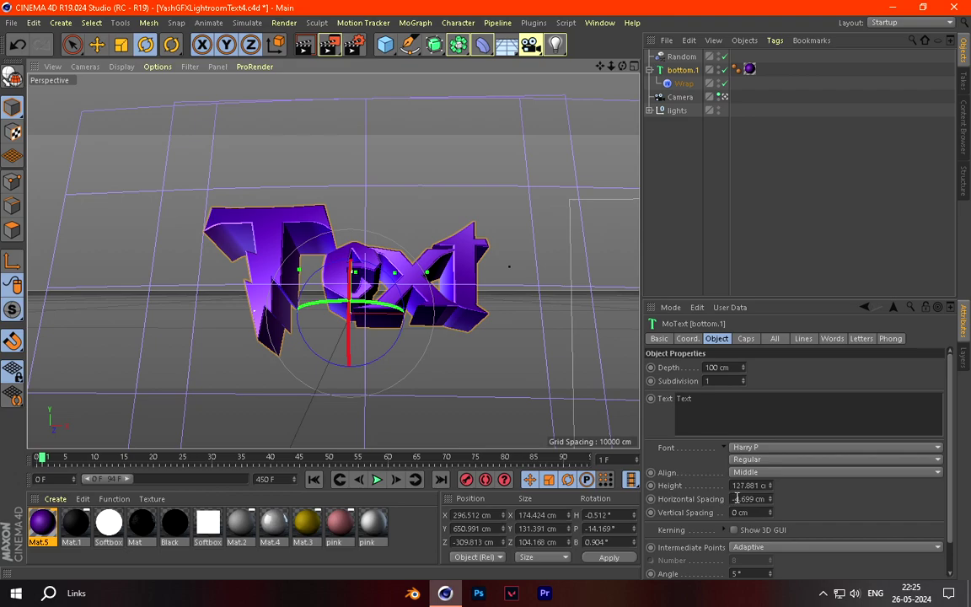
left_click(769, 501)
left_click(769, 503)
left_click(770, 503)
left_click(770, 502)
left_click(770, 503)
left_click(770, 503)
left_click(769, 503)
left_click(770, 503)
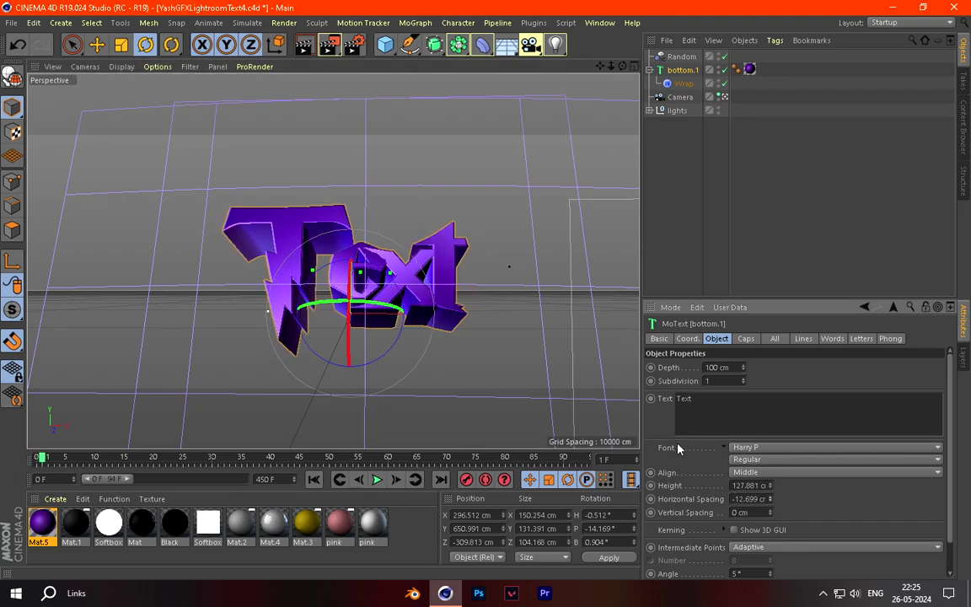
Step: Rotate the text to about H -4.2°, P -16.2°, B 0°, and set its horizontal spacing to -9.699 cm
scroll(394, 323, "up", 2)
left_click_drag(380, 319, 344, 271)
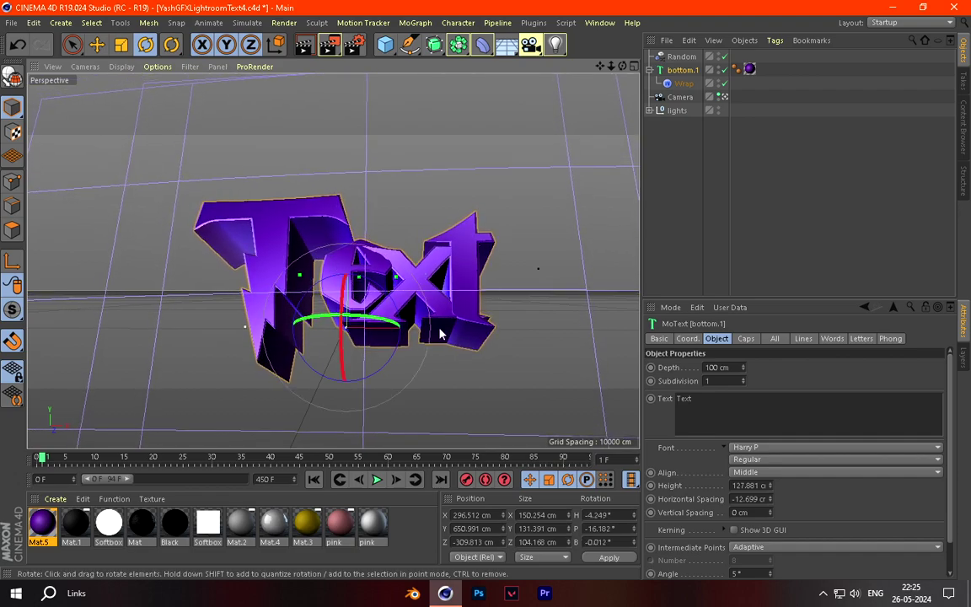
left_click(770, 498)
left_click(770, 498)
left_click(770, 498)
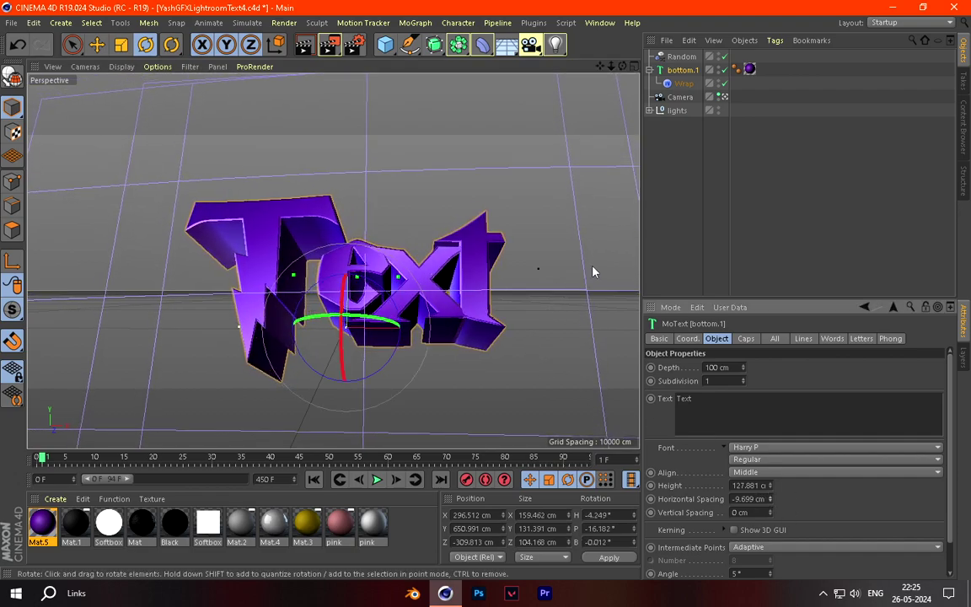
left_click(509, 267)
Step: Remove the capital T from the MoText wording so the object reads "ext"
left_click(260, 268)
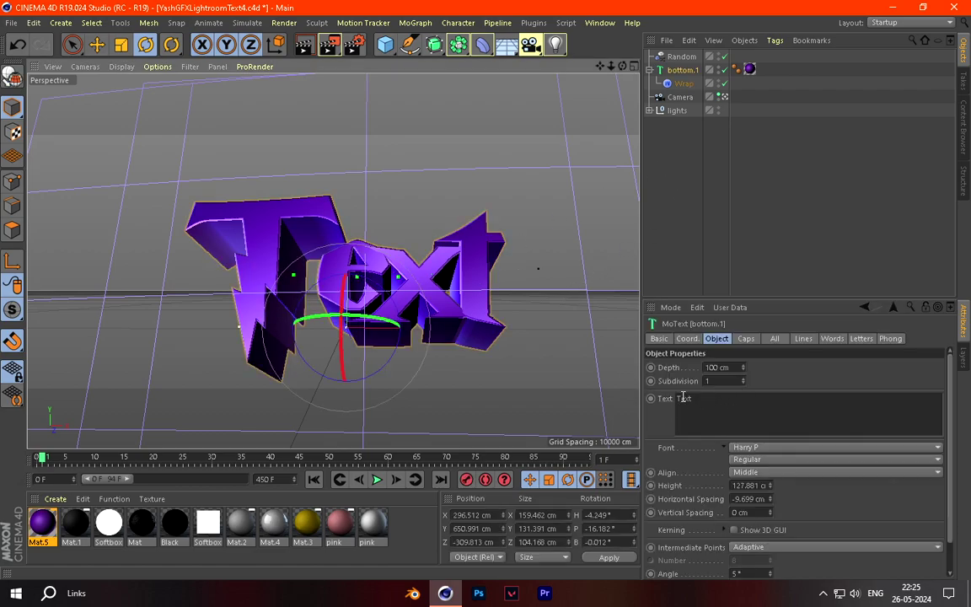
left_click_drag(684, 398, 602, 376)
key("BackSpace")
left_click(547, 376)
left_click(361, 320)
Step: Duplicate the "ext" text object and change the copy's wording to "T"
key("ctrl+c")
key("ctrl+v")
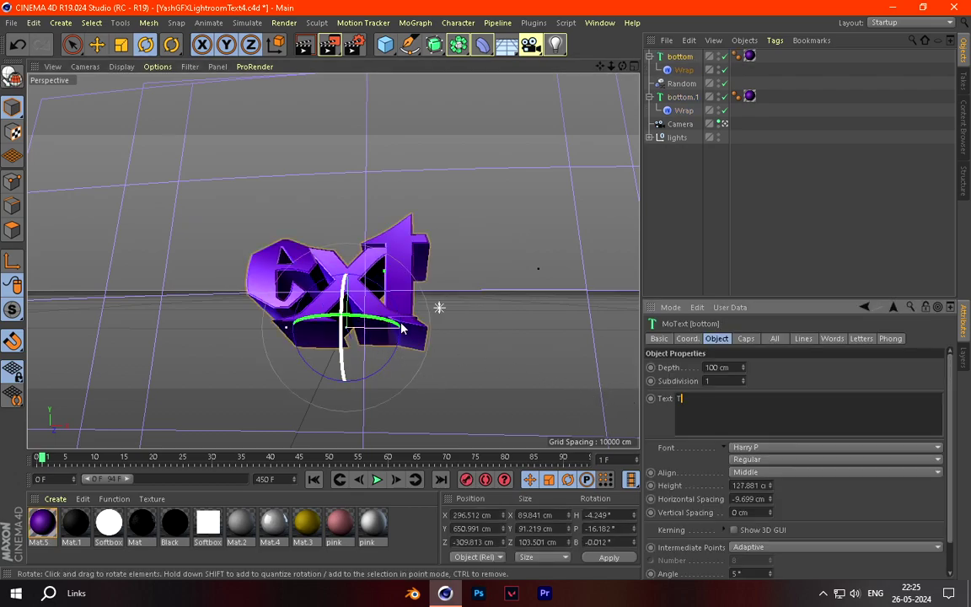
type("T")
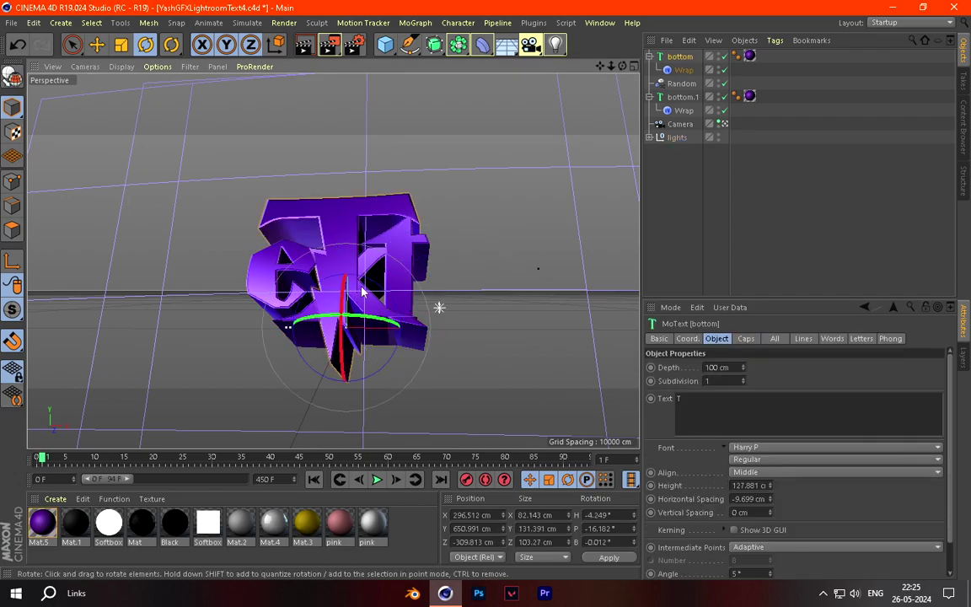
Step: Move the "T" object in front of "ext" to form the word, at about X 214 cm
left_click(96, 44)
left_click_drag(397, 323, 300, 320)
Step: Move the "ext" object's Wrap deformer to about X 11 cm, Y 61 cm, Z 100 cm, and rotate it slightly
left_click(461, 169)
scroll(472, 229, "down", 2)
scroll(373, 239, "up", 5)
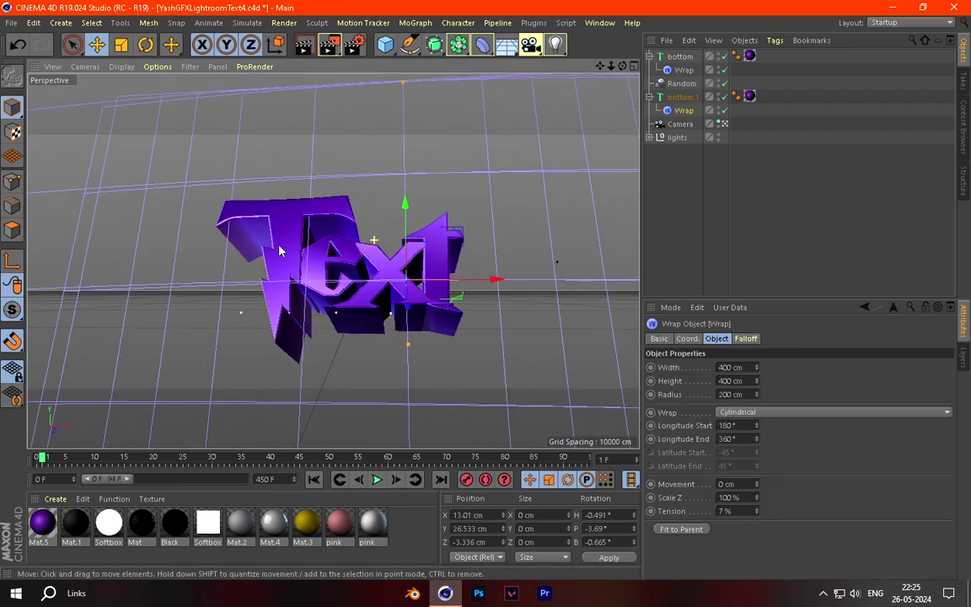
scroll(423, 322, "down", 3)
scroll(451, 339, "up", 3)
mouse_move(414, 281)
left_mouse_down()
mouse_move(234, 296)
mouse_move(329, 274)
mouse_move(413, 274)
left_mouse_up()
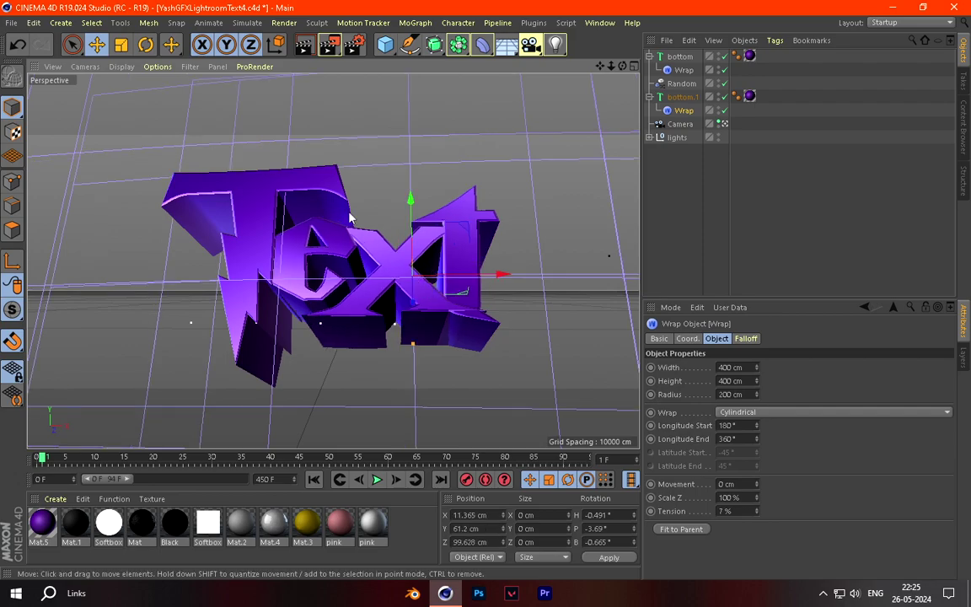
left_click(146, 47)
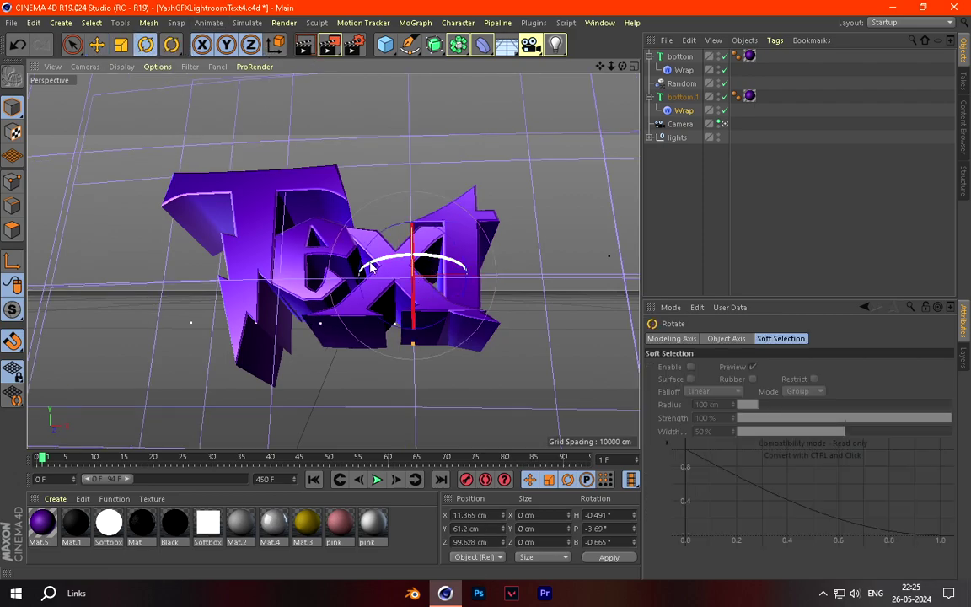
left_click_drag(363, 246, 406, 228)
Step: Rotate "ext" to about H -7.3°, P -19.6°, B -0.6° and "T" to about H -7.2°, P -13.3°, B -1°
left_click(433, 243)
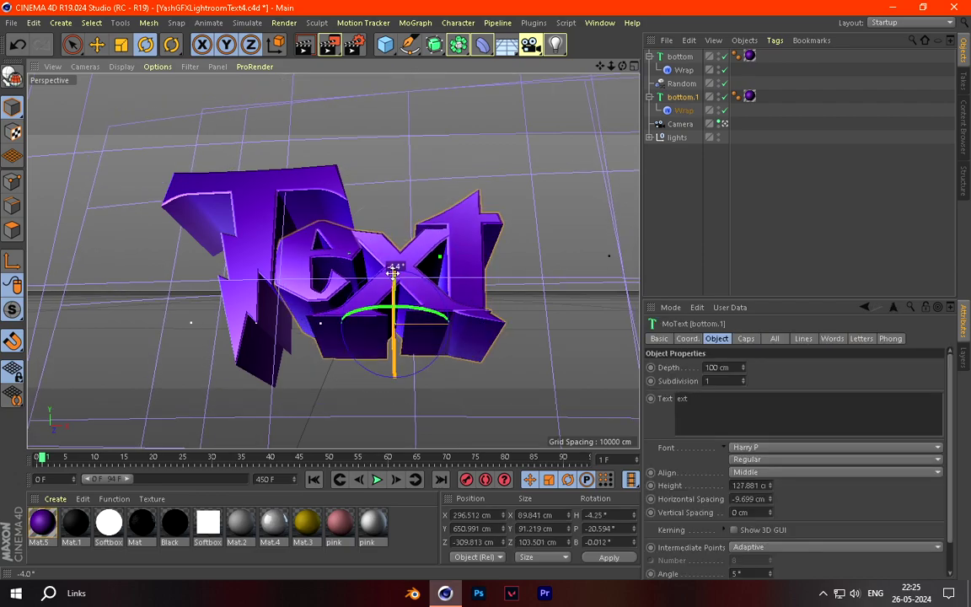
left_click_drag(393, 318, 403, 303)
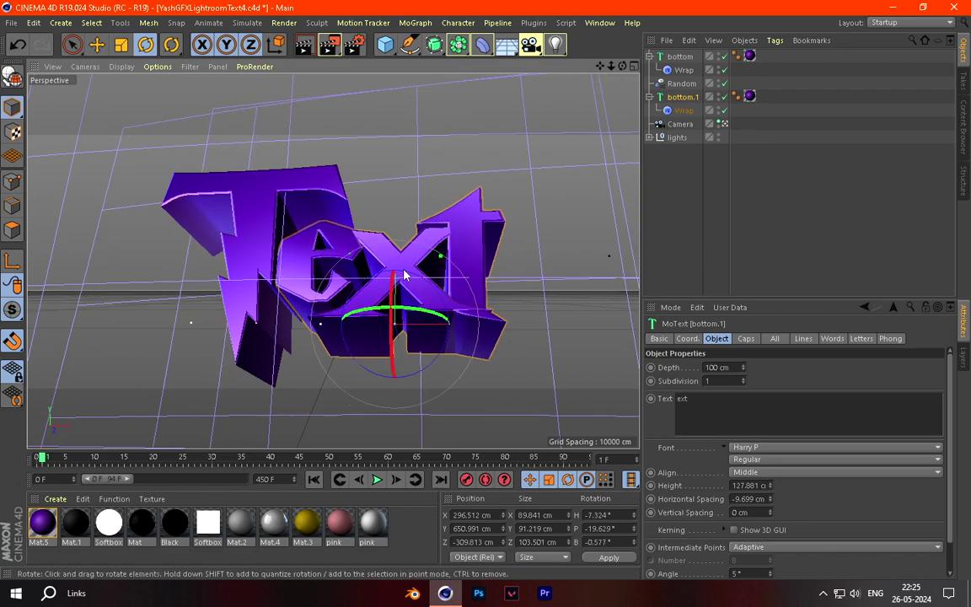
left_click(240, 181)
left_click_drag(285, 319, 229, 314)
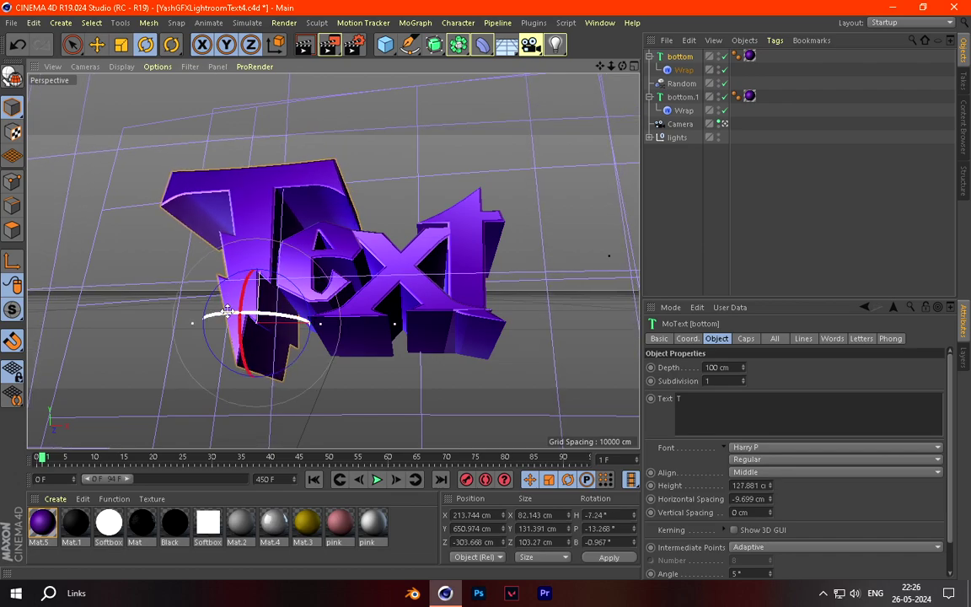
left_click(420, 104)
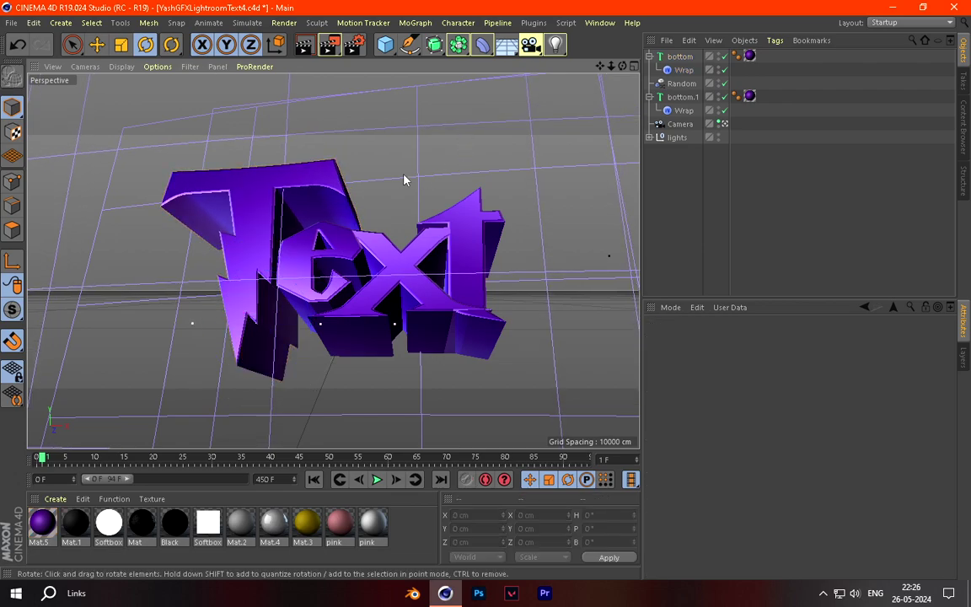
Step: Set the render output file to Text3D in the Downloads folder and render the image to the Picture Viewer
left_click(354, 45)
left_click(115, 69)
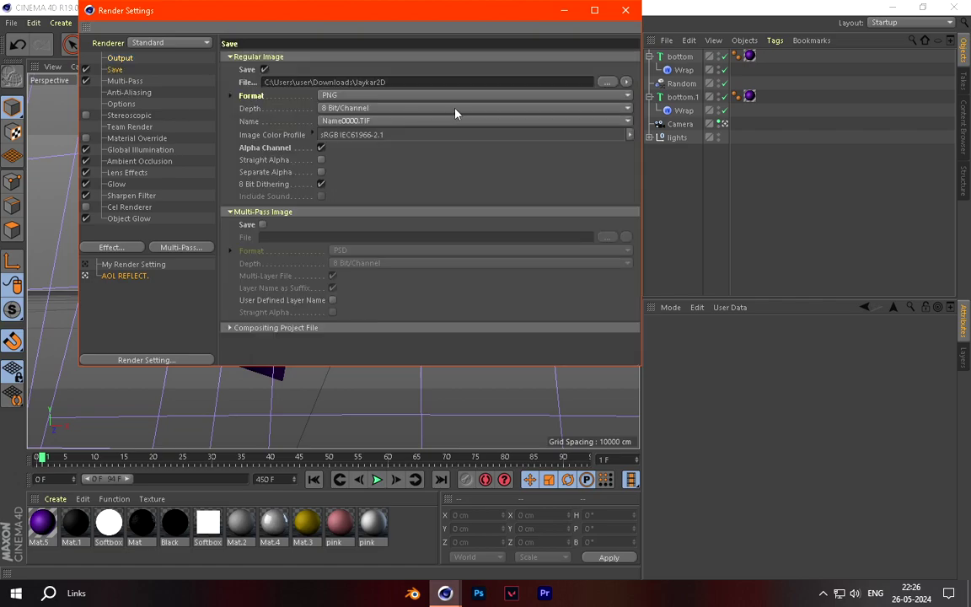
left_click(602, 85)
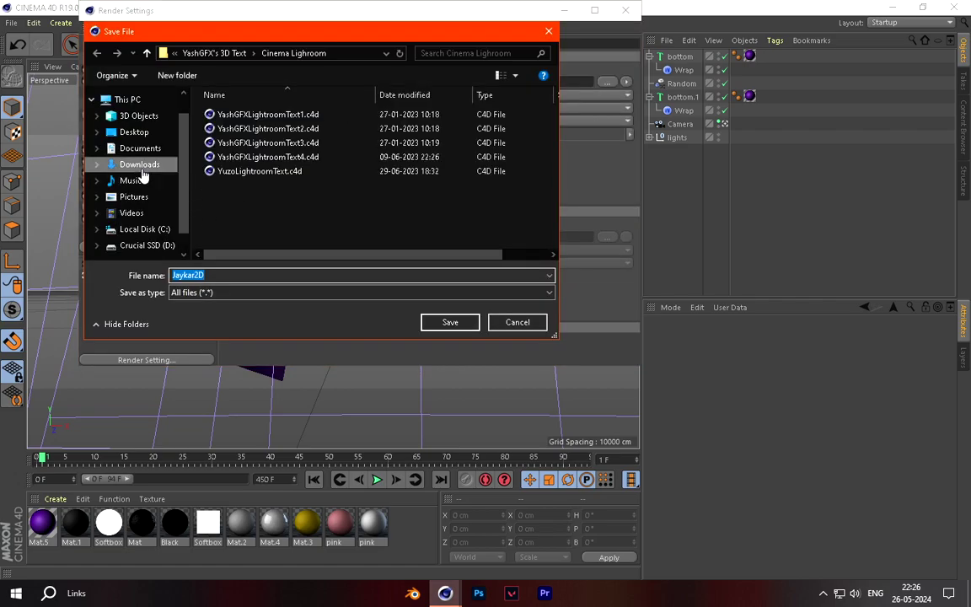
left_click(139, 164)
double_click(178, 273)
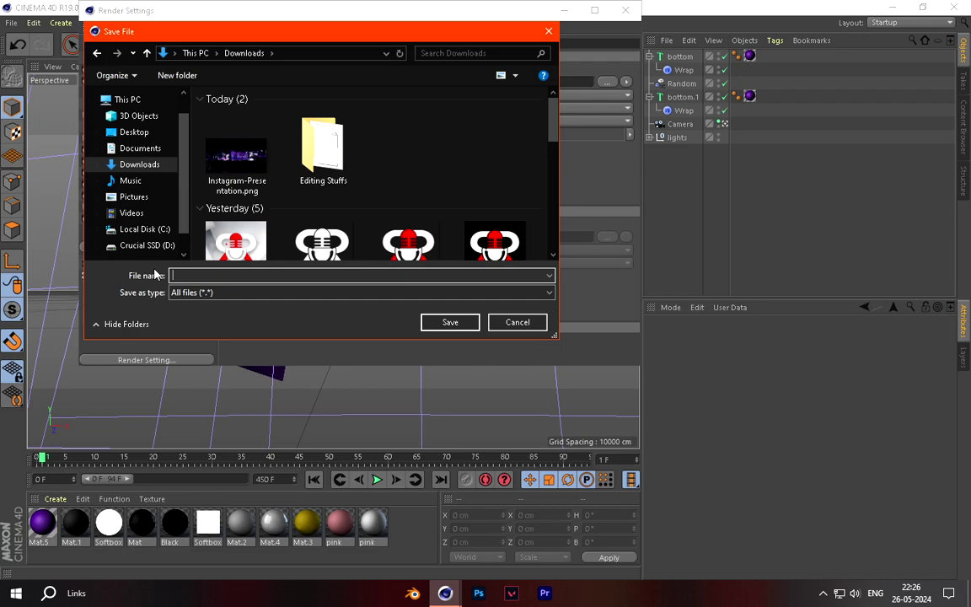
type("Text3D")
left_click(447, 323)
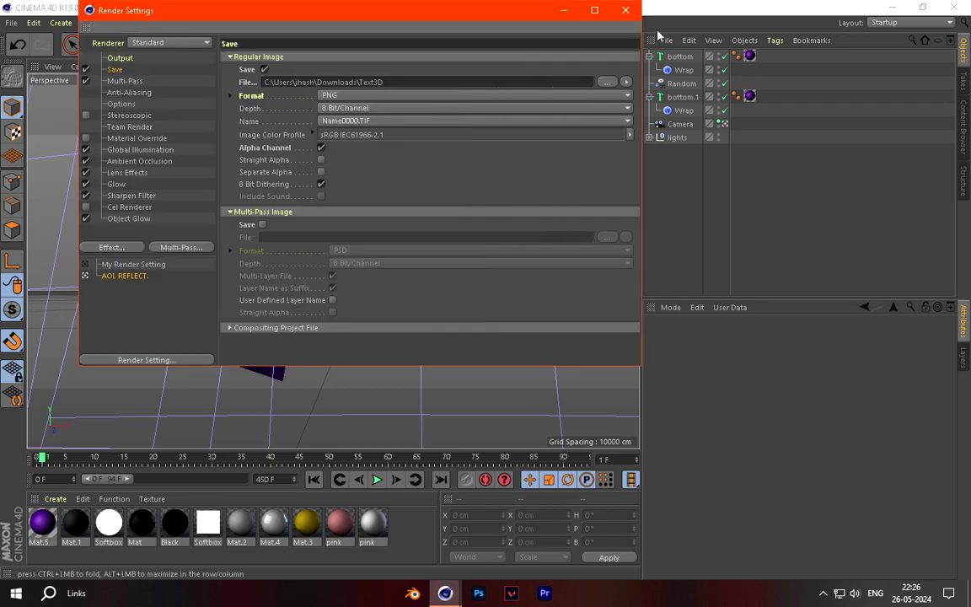
left_click(625, 11)
left_click(328, 44)
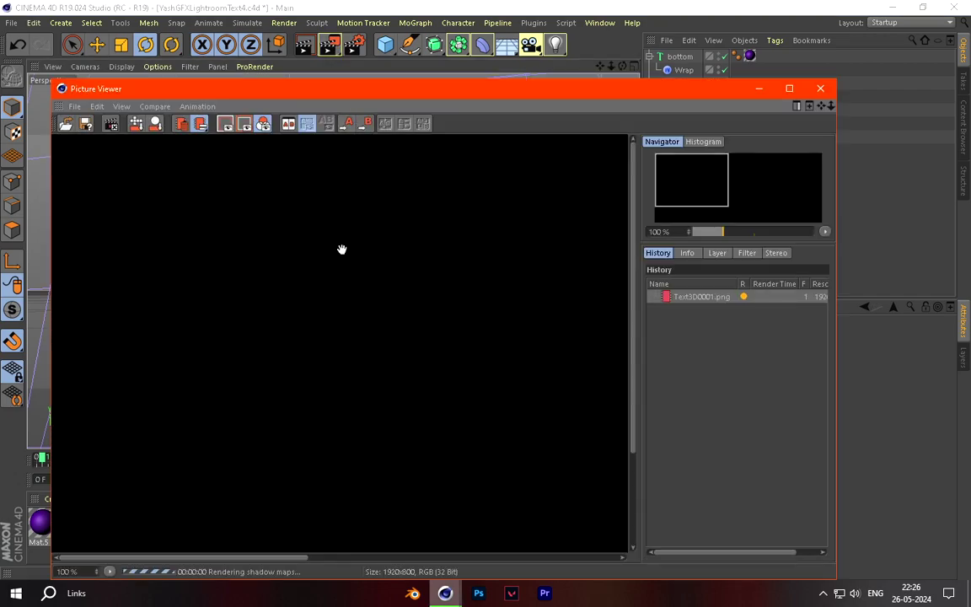
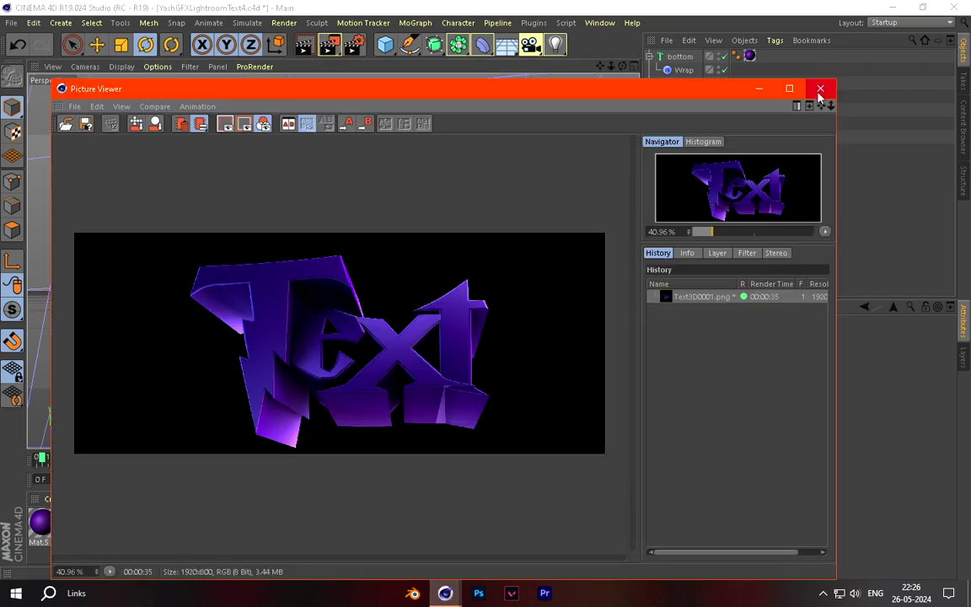
Step: Flatten both text objects, "ext" and "T", by setting their depth to 0 cm
left_click(466, 270)
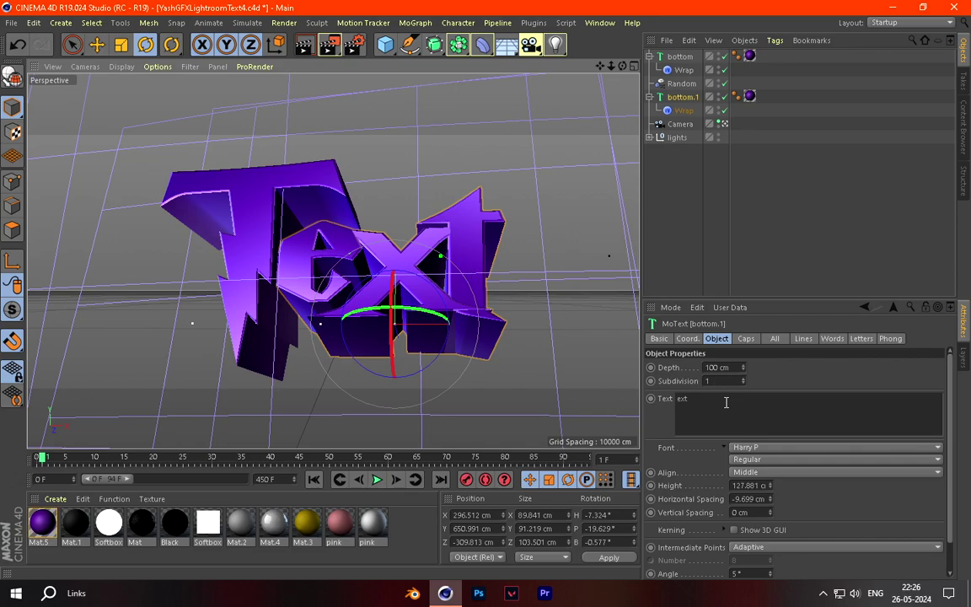
double_click(713, 368)
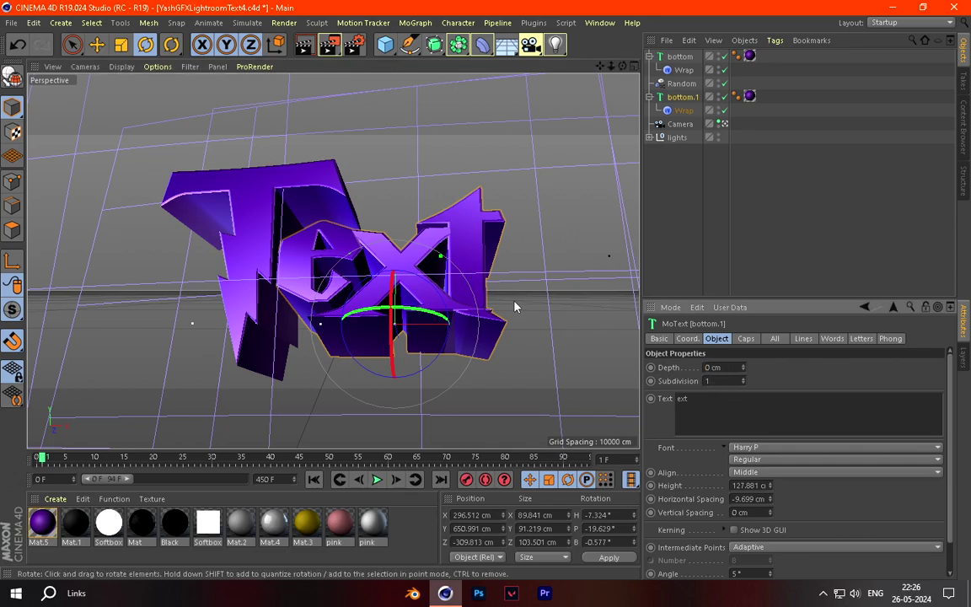
left_click(516, 308)
left_click(248, 249)
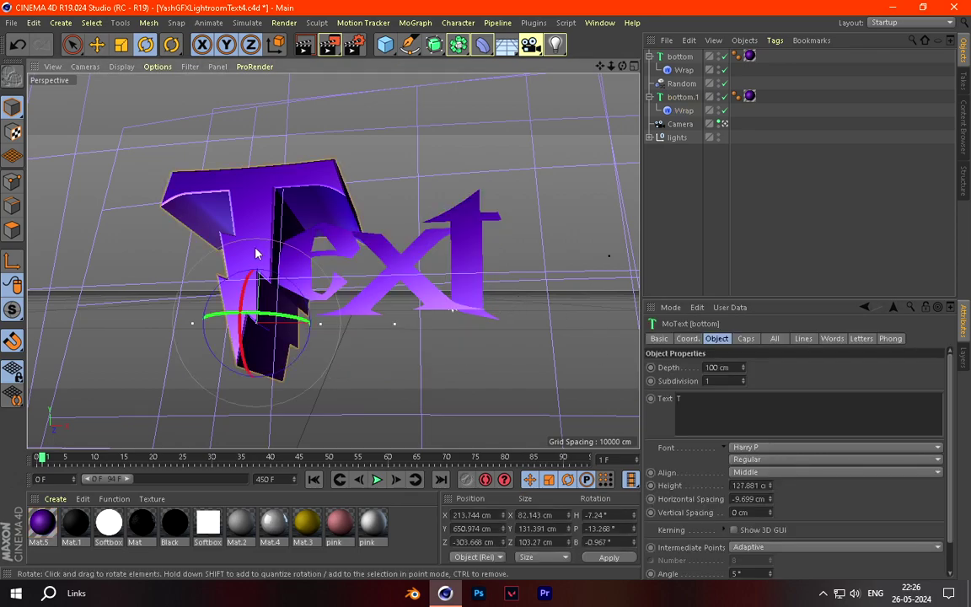
double_click(708, 367)
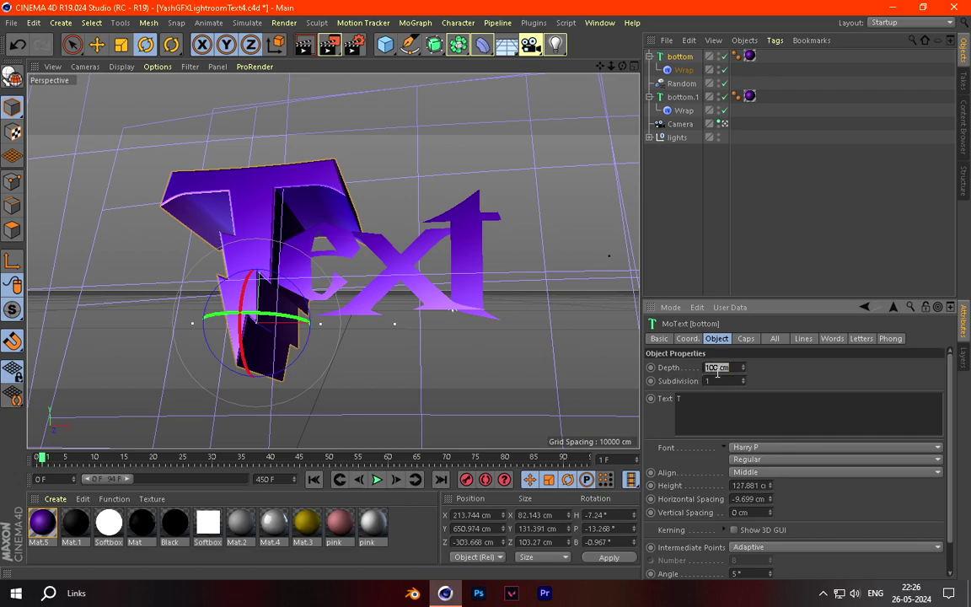
type("0")
left_click(442, 170)
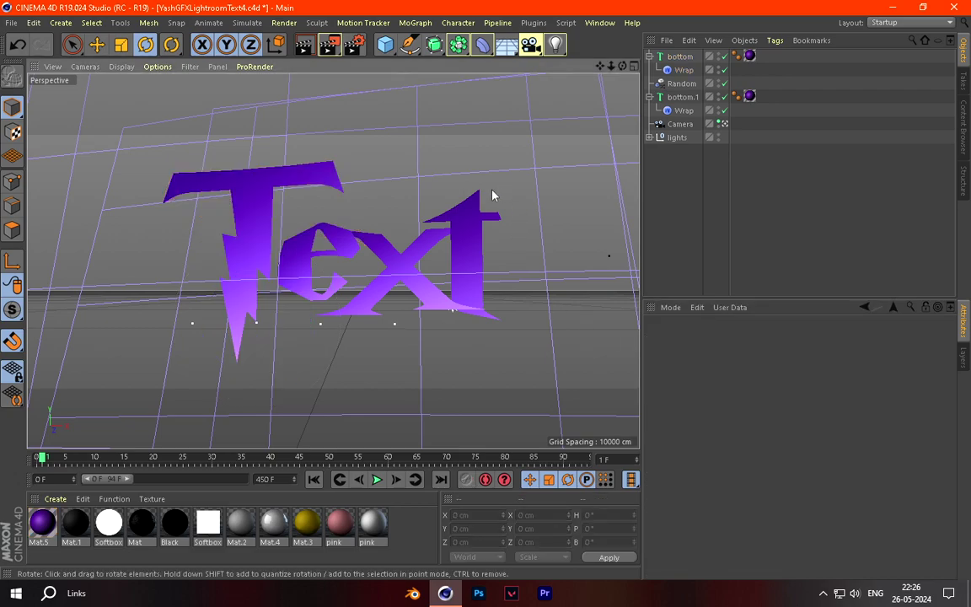
Step: Set the render output file name to Text2D in Downloads and render the flat text to the Picture Viewer
left_click(361, 46)
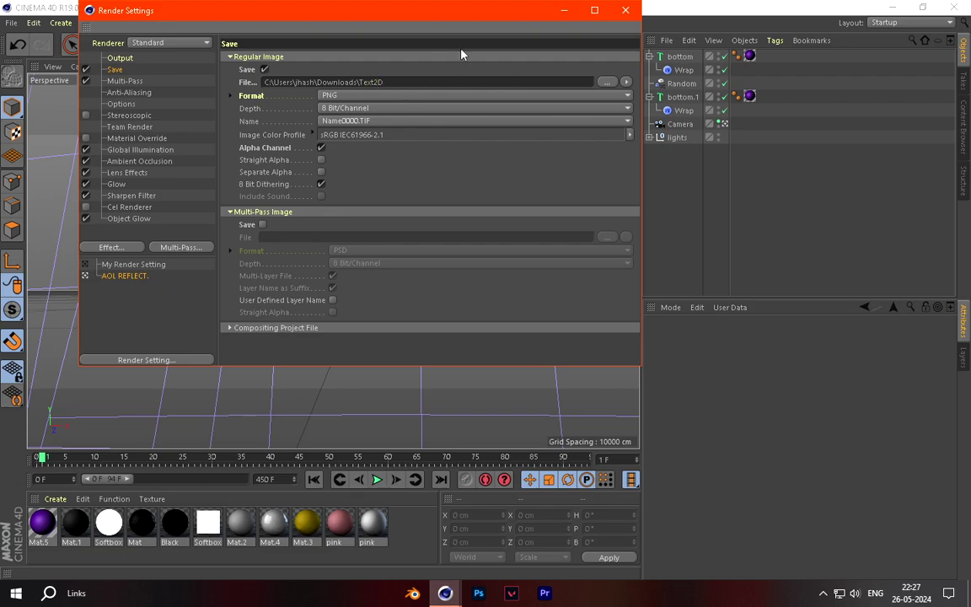
left_click(625, 10)
left_click(329, 44)
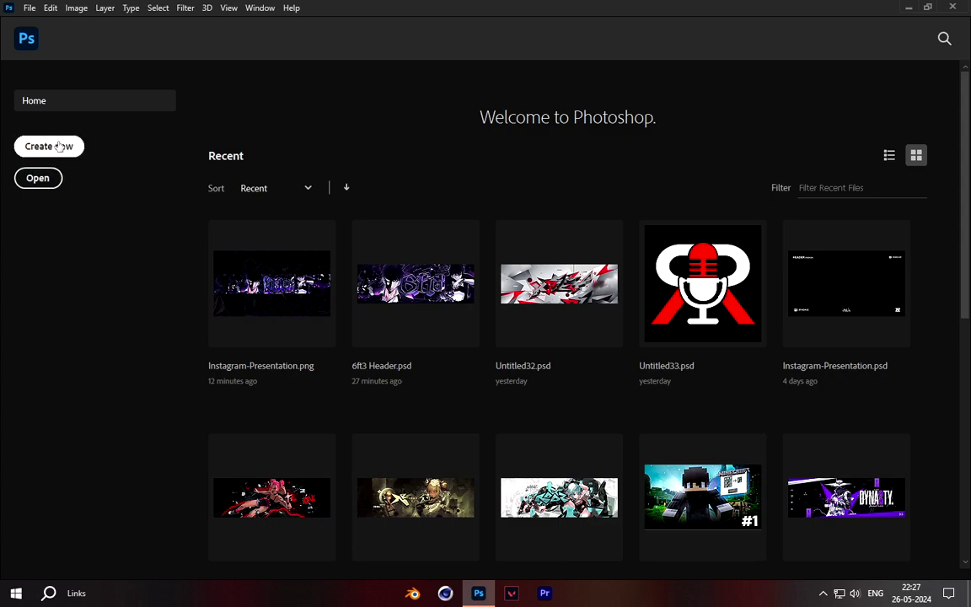
Step: Create a transparent 2560 x 1440 px document and place Text3D0001.png and Text2D0001.png from the Downloads folder in it
left_click(59, 145)
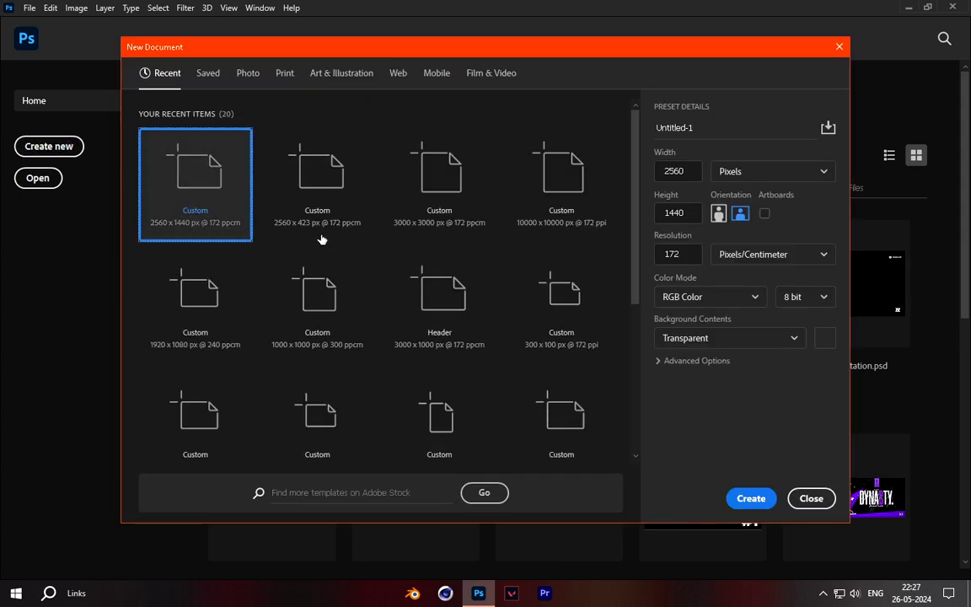
left_click(732, 497)
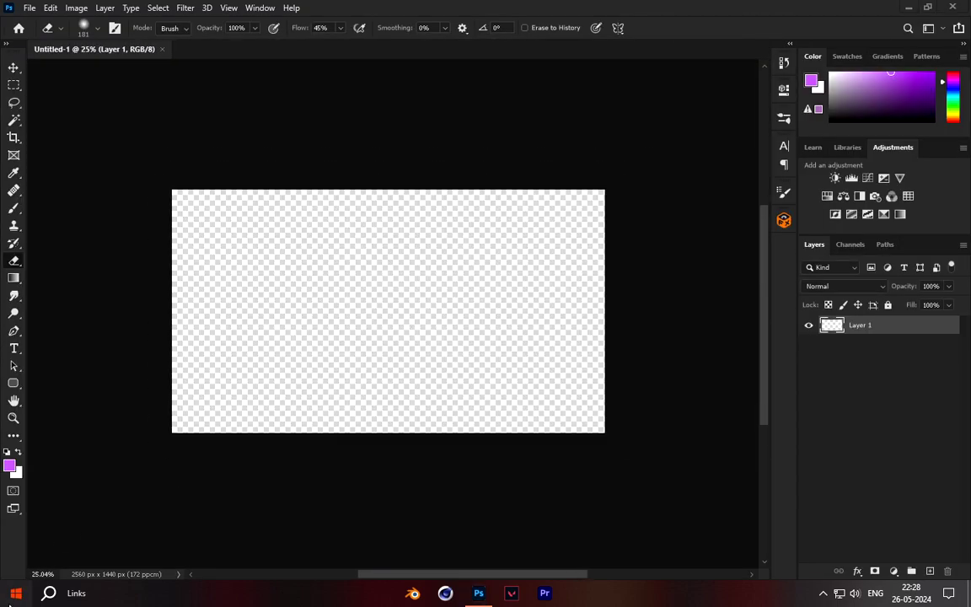
key("super")
left_click(409, 200)
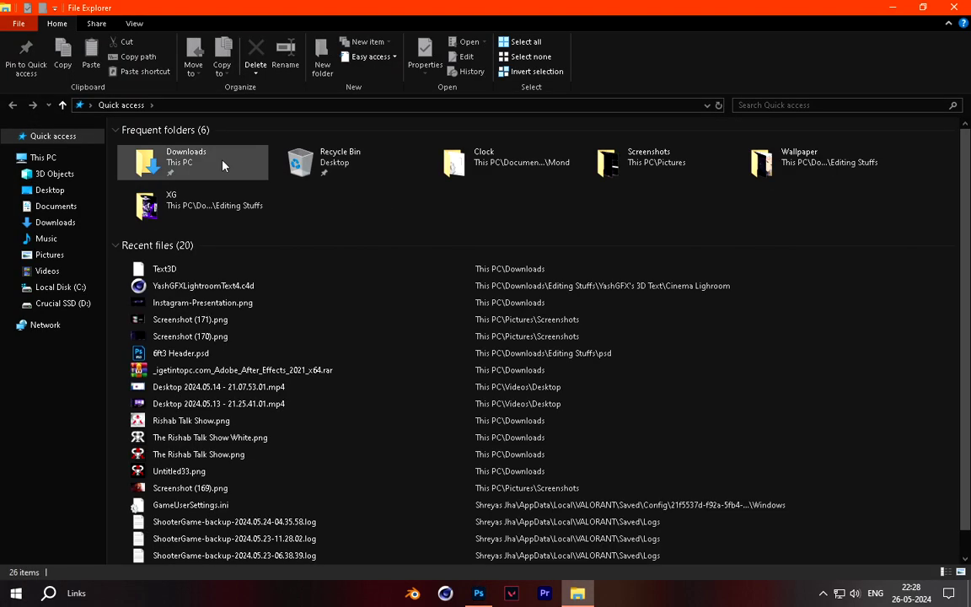
double_click(223, 166)
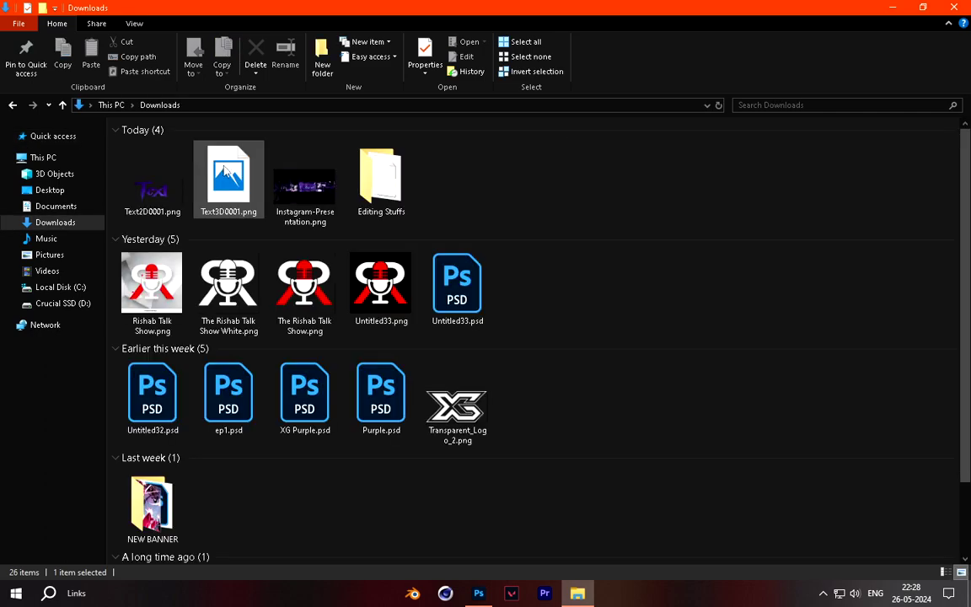
left_click(221, 178)
left_click(171, 194, "ctrl")
left_click_drag(132, 180, 503, 382)
left_click(646, 28)
left_click(645, 28)
scroll(443, 329, "up", 3)
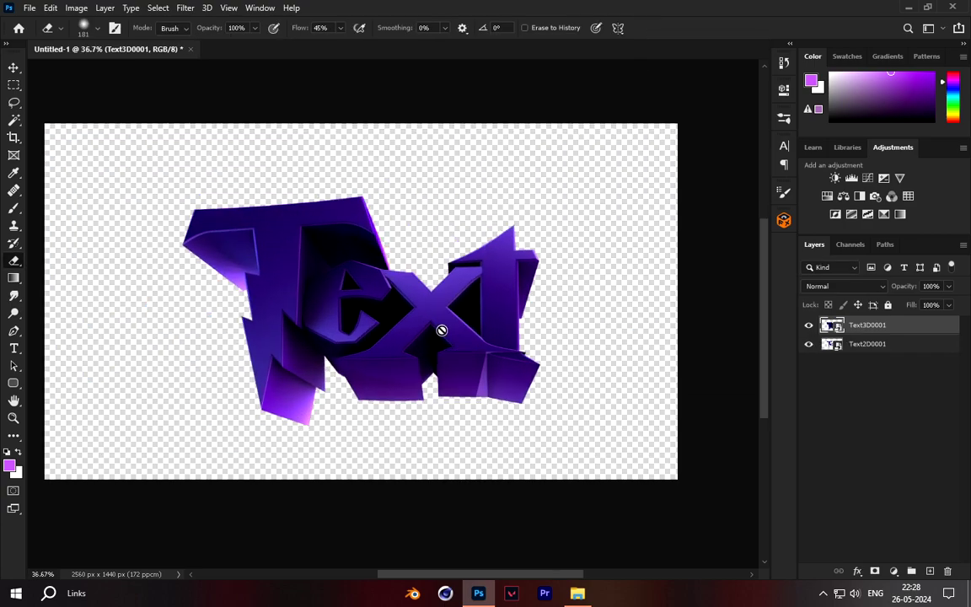
Step: Move the Text2D0001 layer above Text3D0001 and toggle its visibility to compare the two renders
mouse_move(860, 345)
left_mouse_down()
mouse_move(855, 361)
mouse_move(850, 329)
left_mouse_up()
left_click(809, 326)
left_click(809, 326)
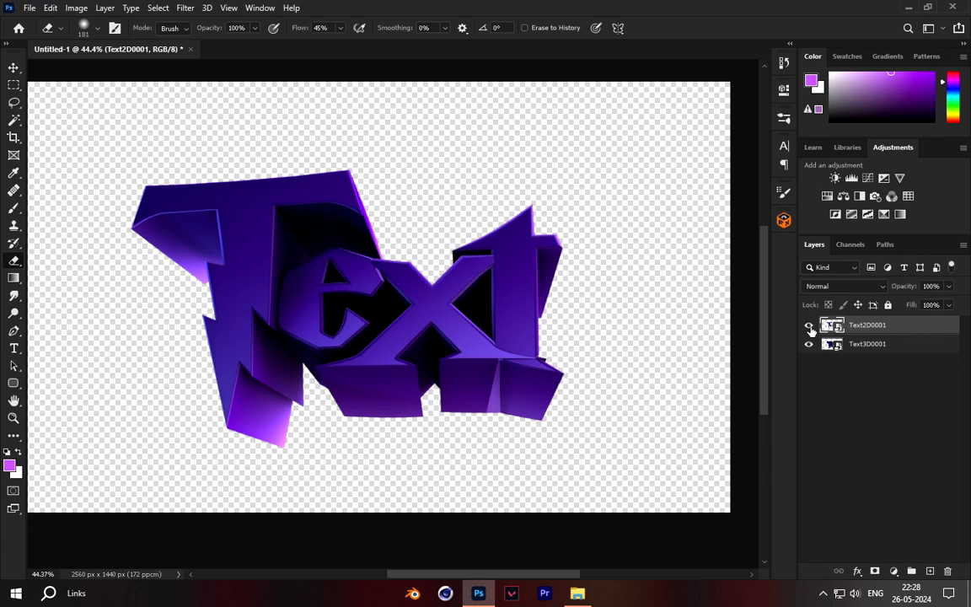
scroll(477, 321, "up", 3)
scroll(449, 245, "down", 2)
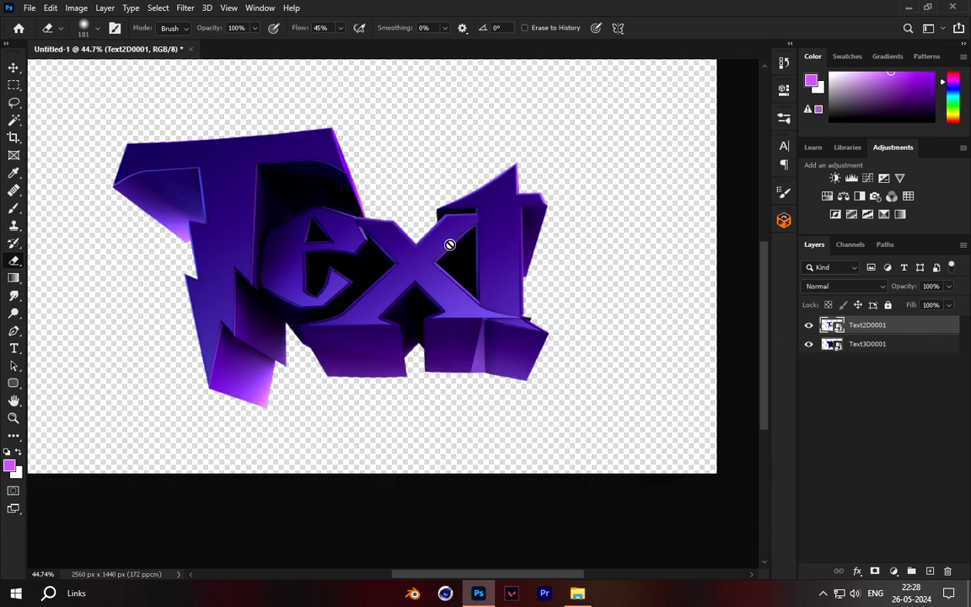
scroll(445, 295, "up", 1)
scroll(247, 223, "up", 1)
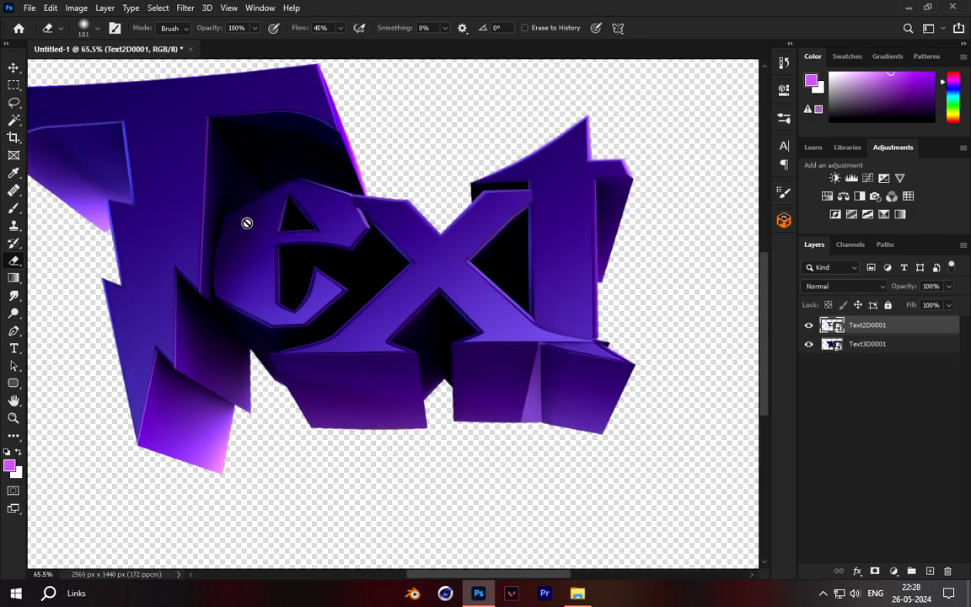
Step: Outline the letter "e" on the Text2D0001 layer with the Lasso tool and refine the selection where it meets the "x"
left_click(15, 102)
scroll(130, 210, "up", 4)
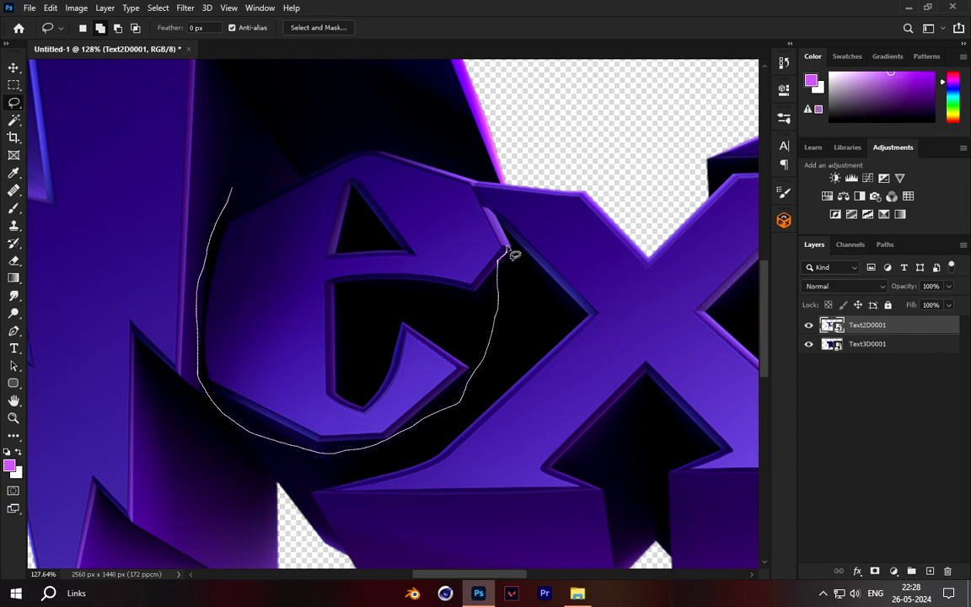
mouse_move(485, 207)
left_mouse_down()
mouse_move(457, 163)
mouse_move(332, 162)
left_mouse_up()
scroll(444, 198, "up", 7)
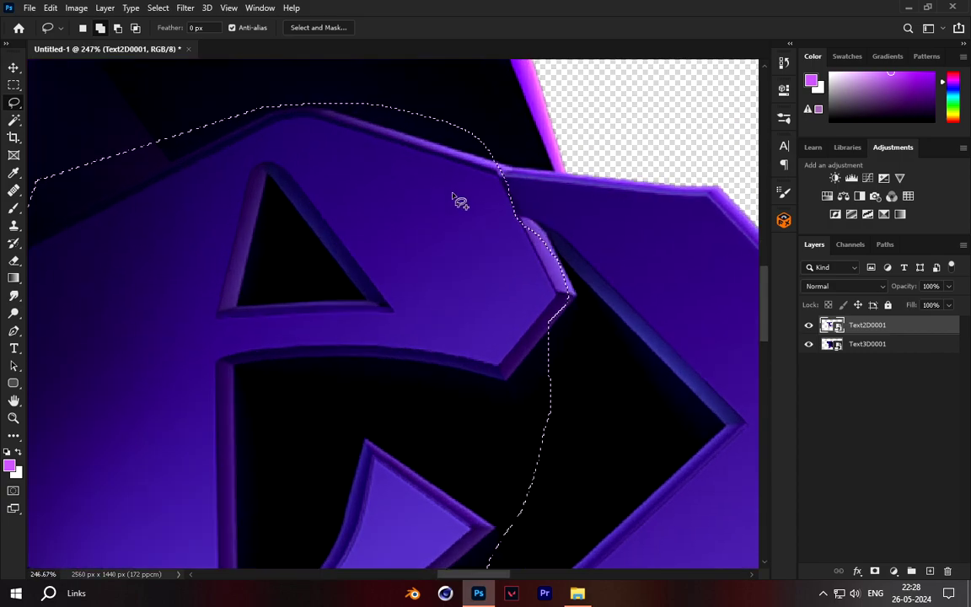
left_click_drag(495, 167, 520, 222)
left_click_drag(531, 278, 508, 187)
left_click_drag(531, 245, 496, 222)
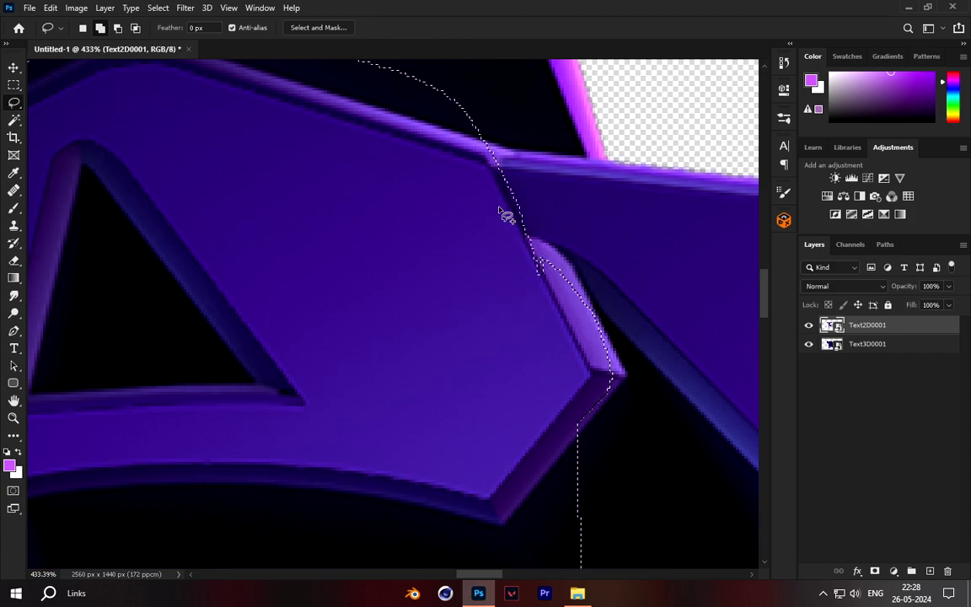
scroll(503, 183, "up", 6)
left_click_drag(567, 285, 565, 295)
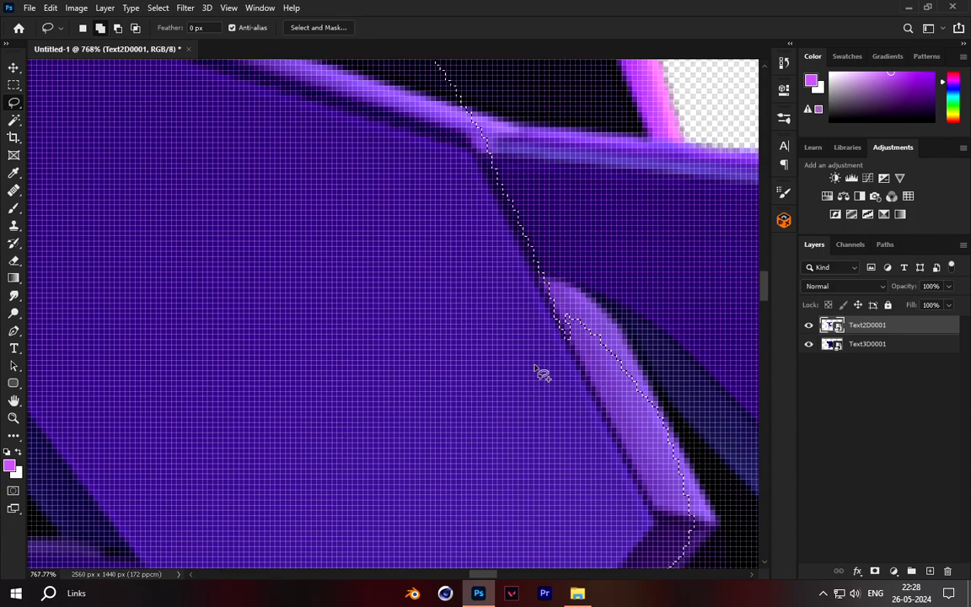
scroll(423, 260, "down", 10)
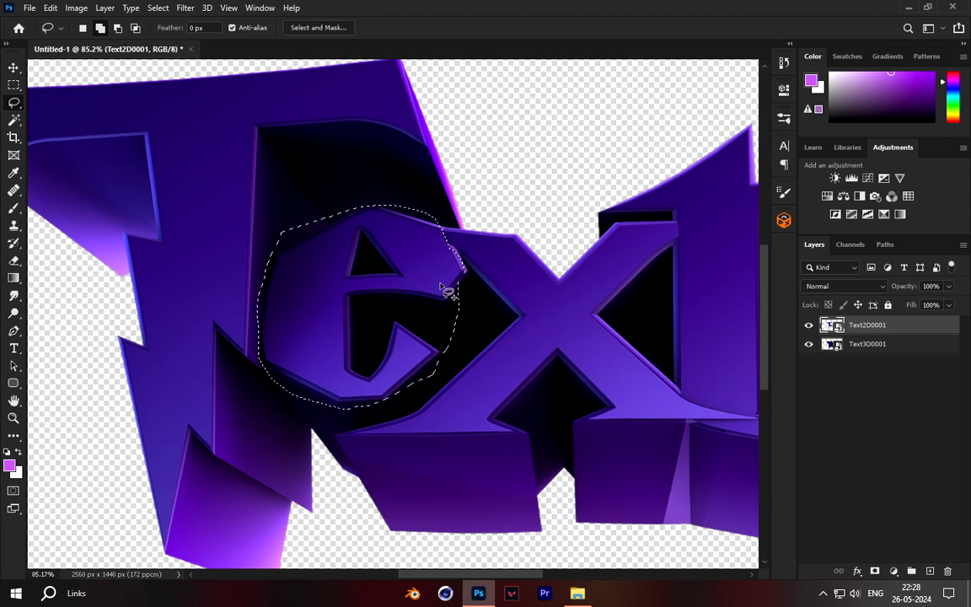
Step: Copy the selected "e" from Text2D0001 onto its own layer
scroll(447, 287, "up", 1)
right_click(384, 261)
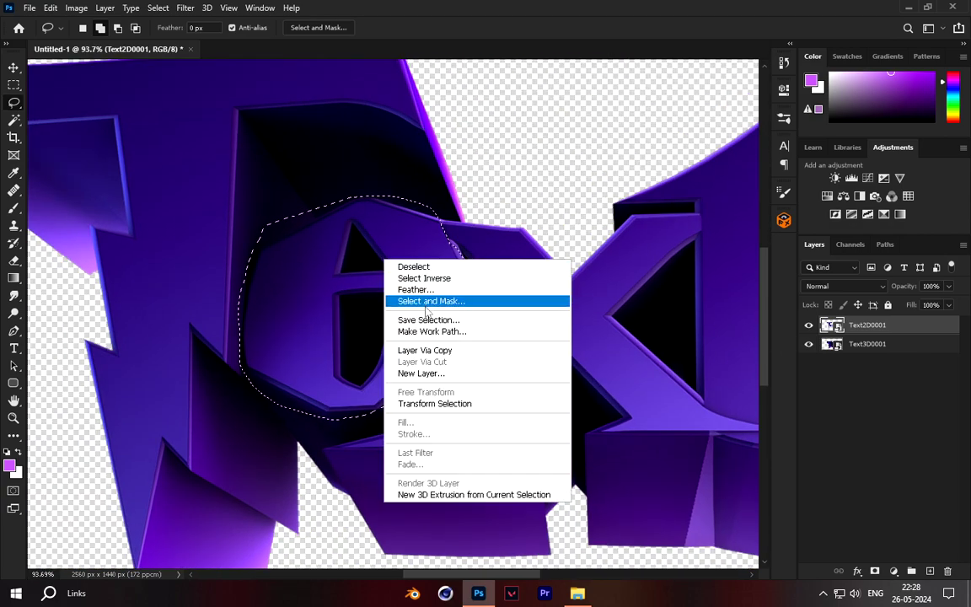
left_click(442, 351)
Step: Add a Hue/Saturation adjustment clipped to the "e" layer and set its hue to +104 for a red colour
left_click(823, 343)
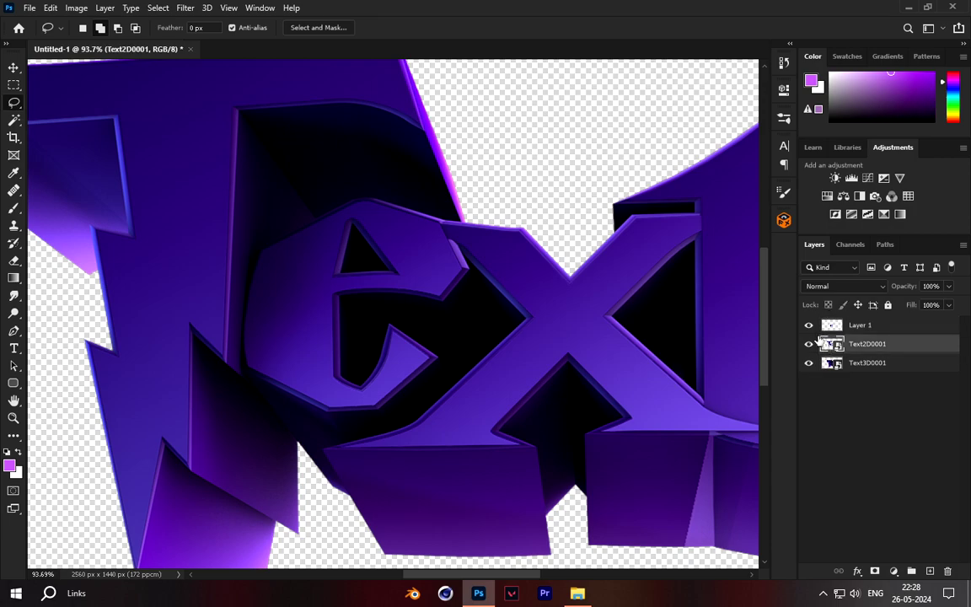
left_click(838, 327)
left_click(894, 572)
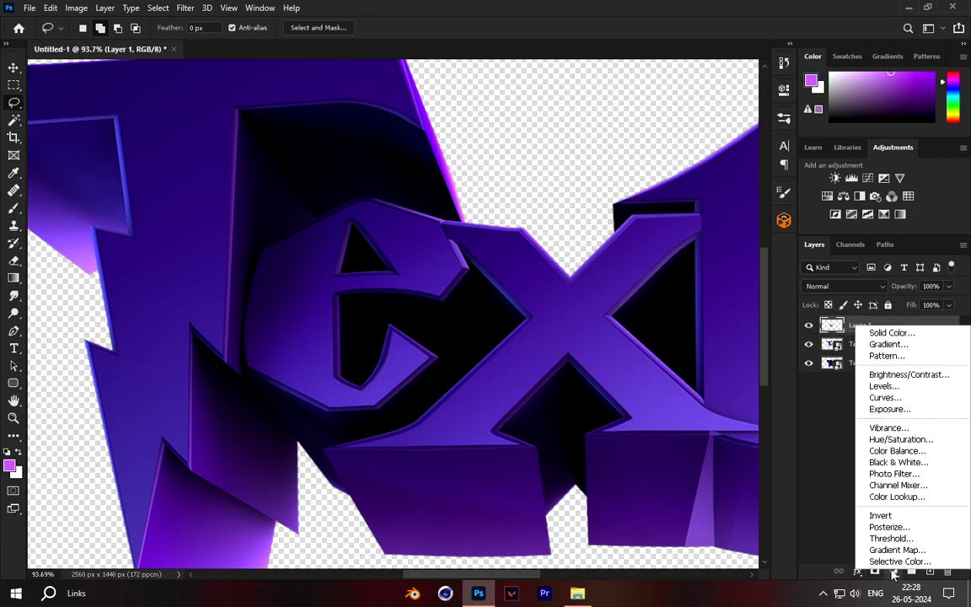
left_click(916, 450)
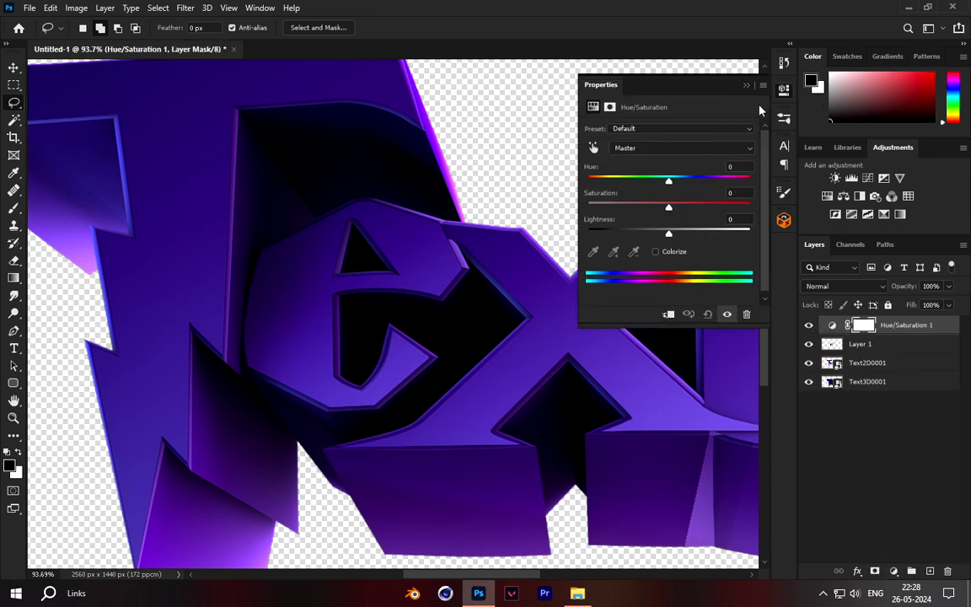
left_click(914, 330, "alt")
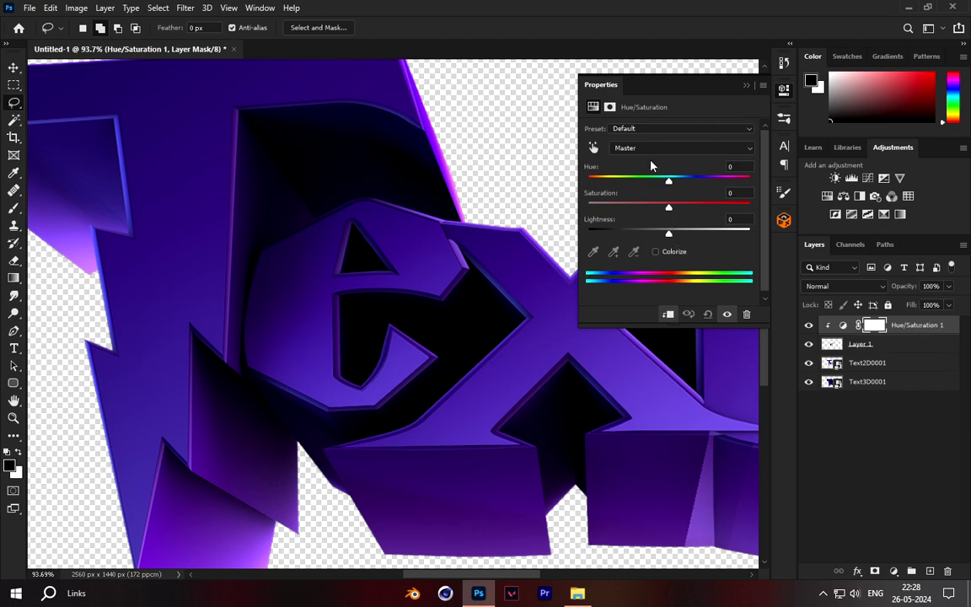
left_click_drag(647, 182, 727, 203)
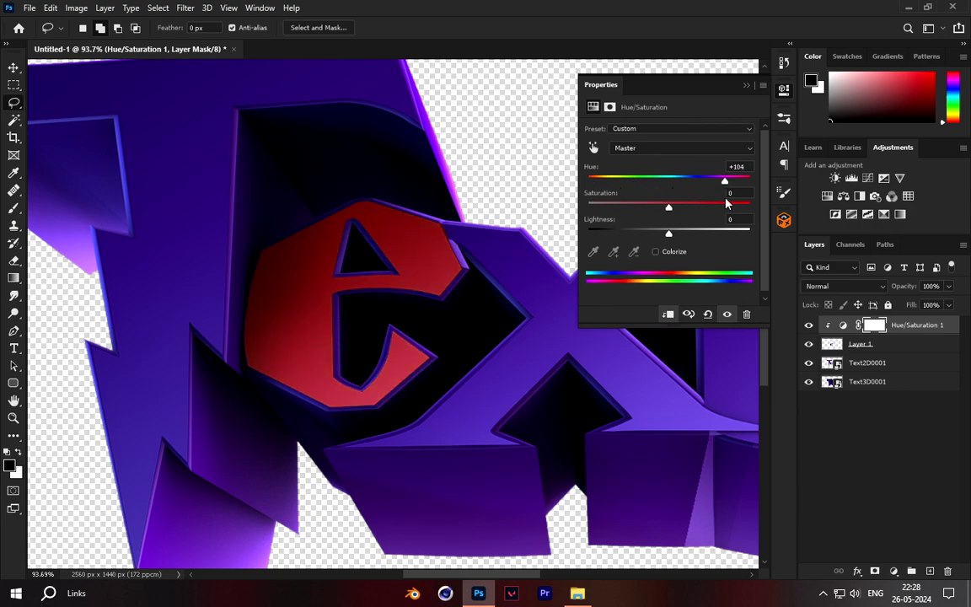
left_click(746, 85)
scroll(403, 261, "down", 3)
scroll(399, 295, "up", 3)
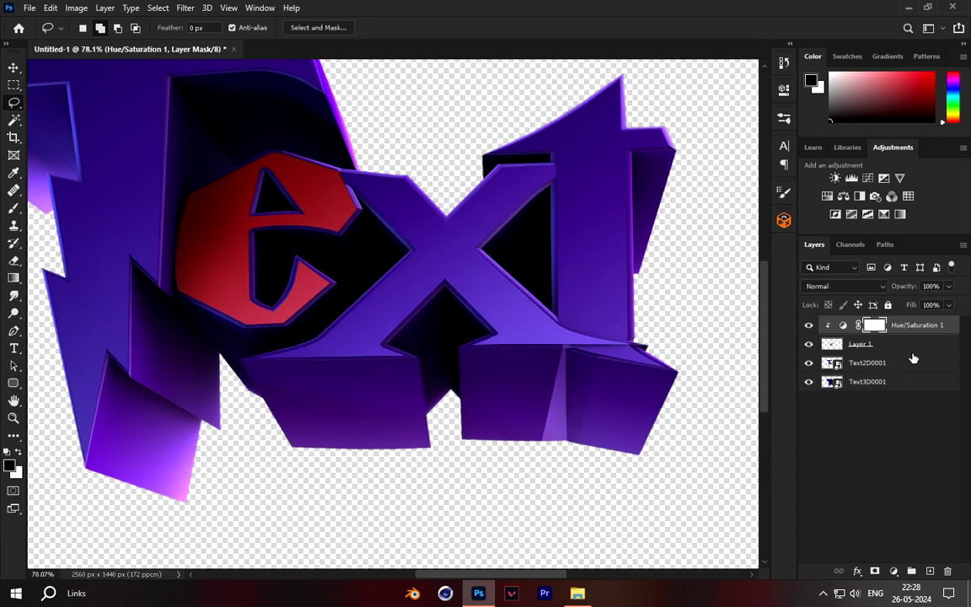
Step: Duplicate the Text3D0001 layer and clip a Hue/Saturation adjustment to the copy, shifting its hue to red
left_click(874, 386)
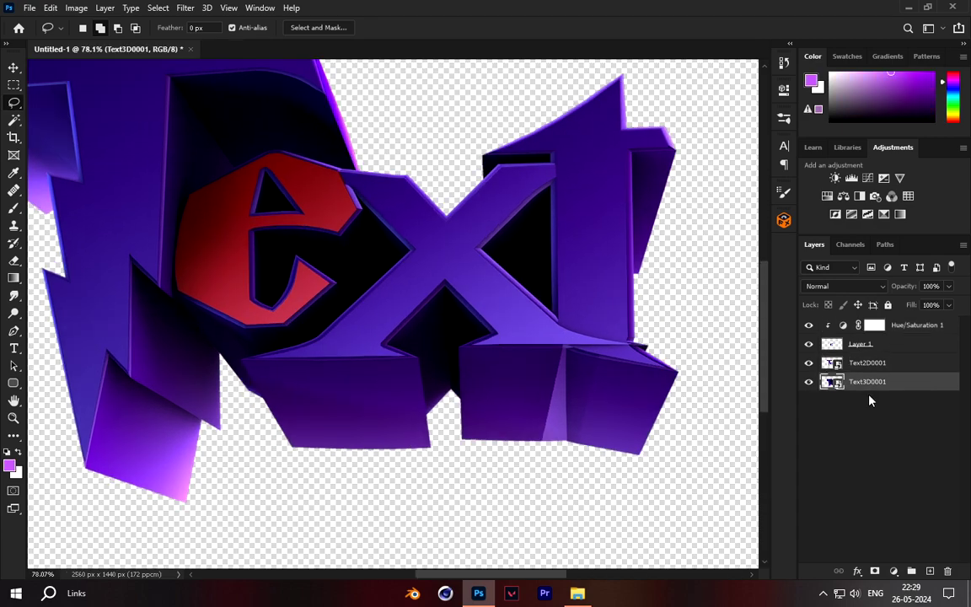
key("ctrl+j")
left_click(892, 571)
left_click(886, 438)
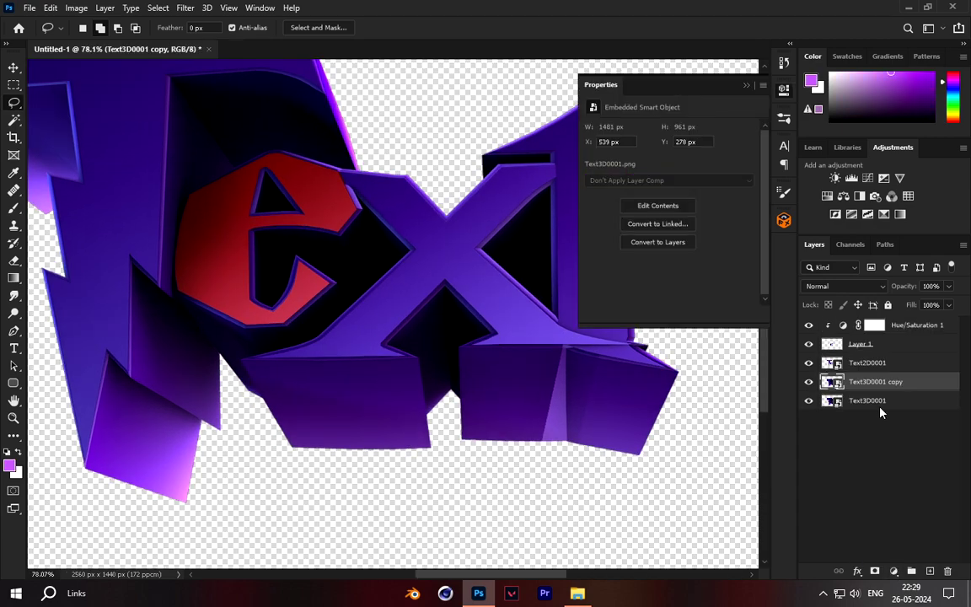
left_click(892, 384, "alt")
left_click_drag(667, 182, 657, 208)
left_click(745, 86)
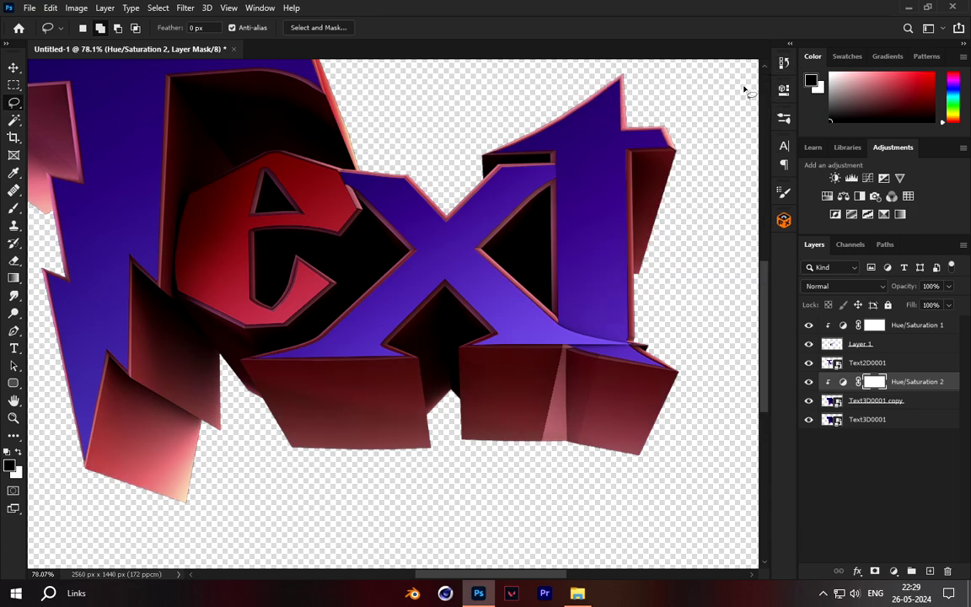
Step: Paint black with the Brush on the Hue/Saturation 2 mask to remove the red from every letter except the "e"
left_click(18, 213)
scroll(126, 239, "down", 3)
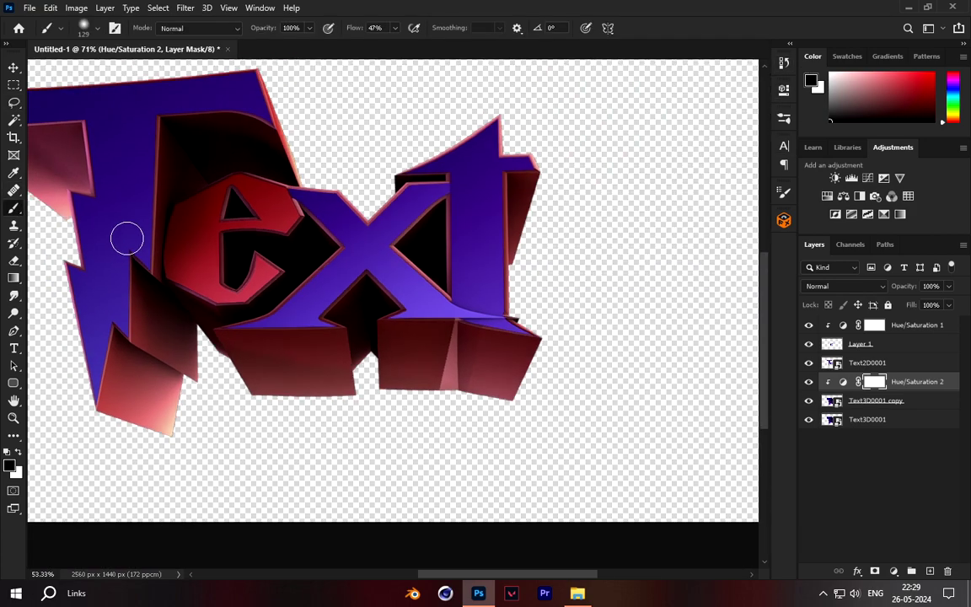
scroll(484, 350, "down", 3)
scroll(42, 381, "up", 1)
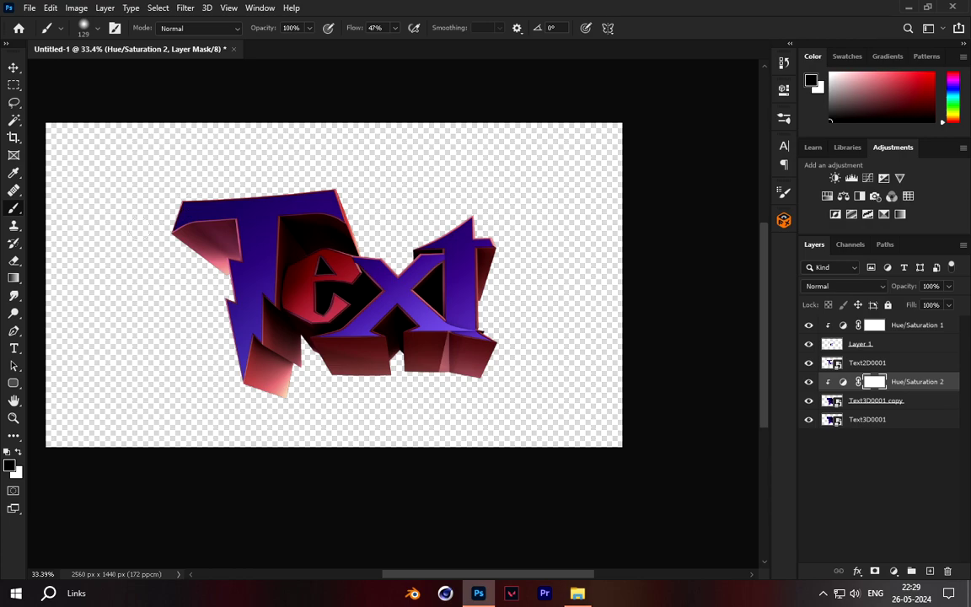
scroll(139, 300, "up", 1)
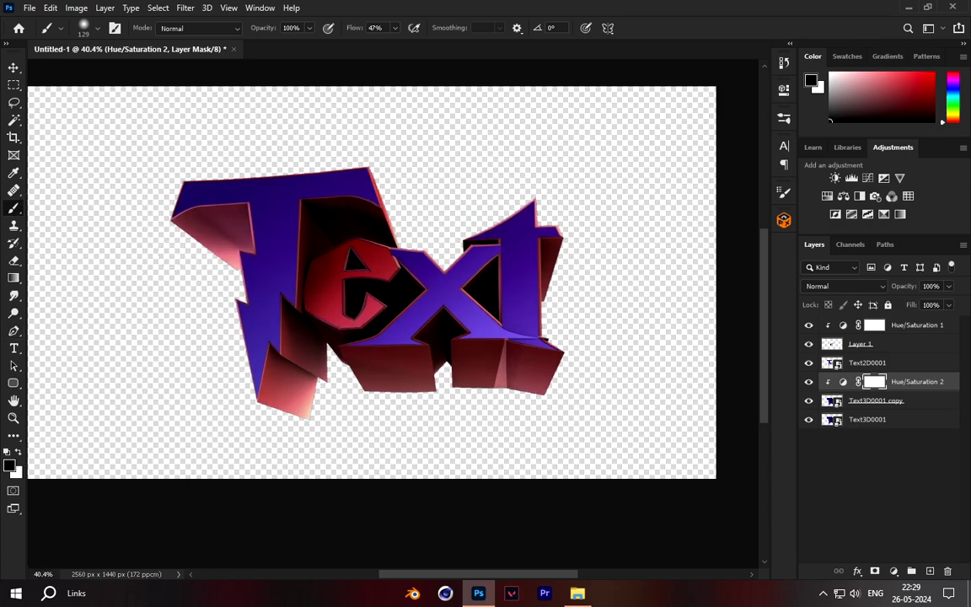
mouse_move(212, 194)
left_mouse_down()
mouse_move(188, 243)
mouse_move(228, 277)
mouse_move(251, 367)
left_mouse_up()
mouse_move(208, 226)
left_mouse_down()
mouse_move(242, 341)
mouse_move(300, 423)
mouse_move(314, 409)
mouse_move(275, 335)
mouse_move(267, 283)
mouse_move(279, 198)
mouse_move(316, 197)
mouse_move(379, 225)
left_mouse_up()
Step: Check how the recoloured "e" and its masked edges look within the whole text
scroll(440, 244, "down", 5)
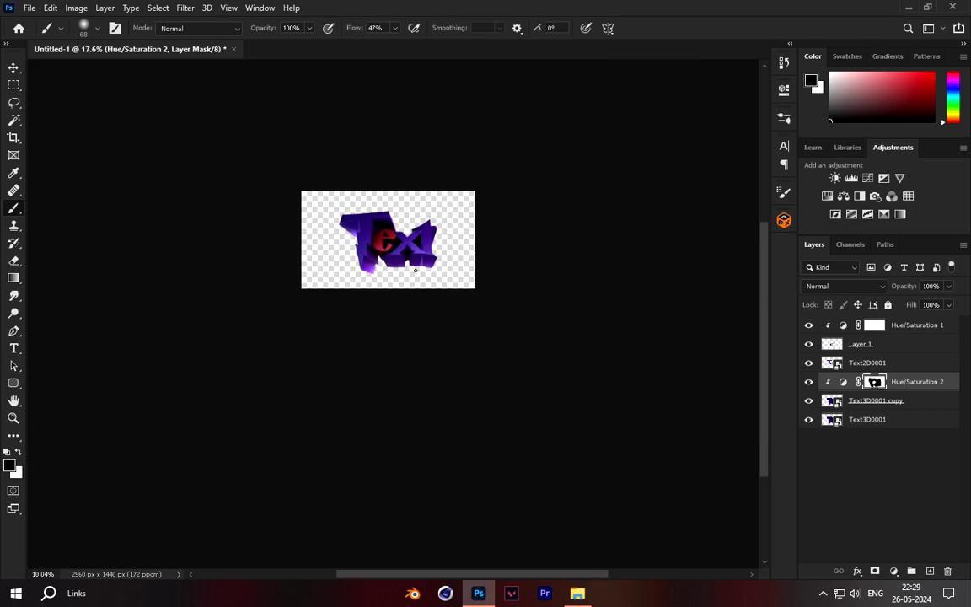
scroll(428, 220, "up", 4)
scroll(410, 268, "up", 2)
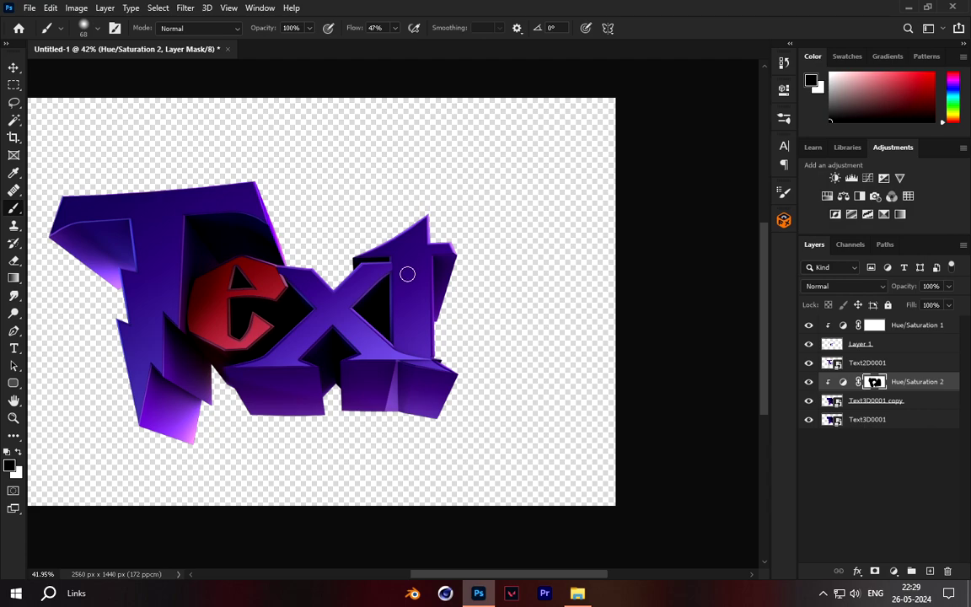
scroll(260, 247, "up", 4)
scroll(374, 259, "down", 10)
scroll(700, 354, "up", 2)
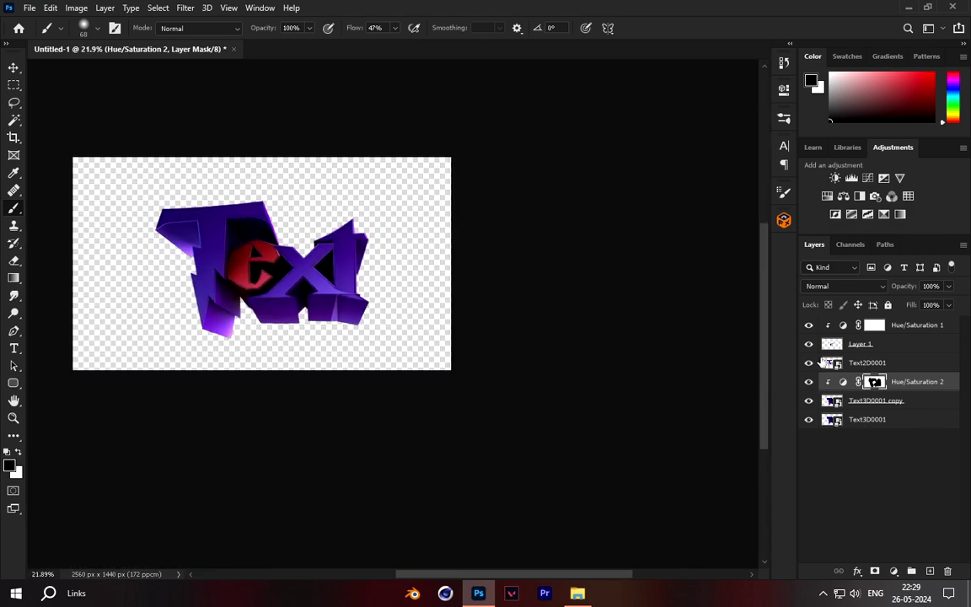
scroll(193, 205, "up", 2)
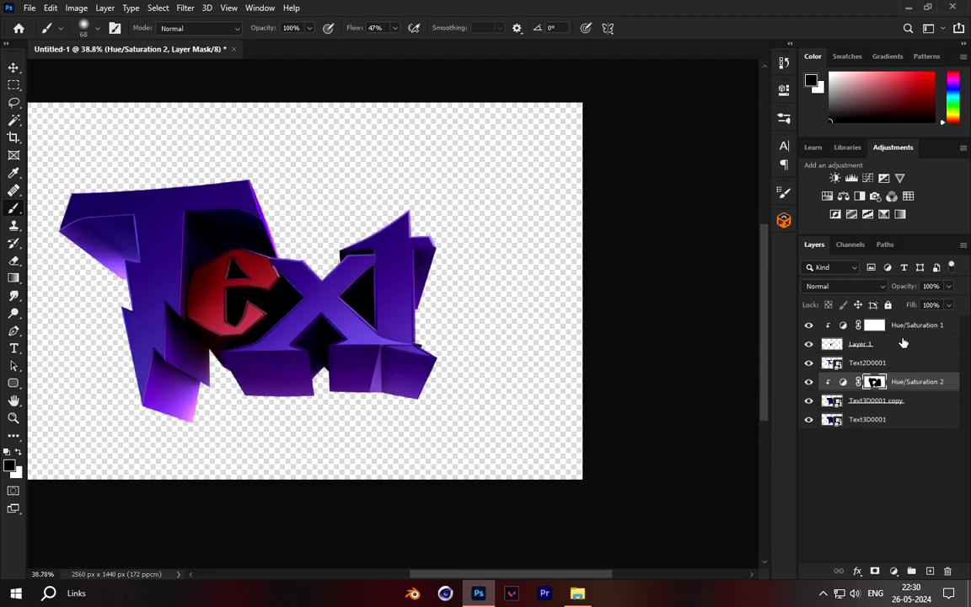
Step: Merge Hue/Saturation 1, Layer 1 and Text2D0001 into a single layer
left_click(893, 325)
left_click(879, 366, "shift")
right_click(880, 366)
left_click(745, 407)
Step: Merge Hue/Saturation 2, Text3D0001 copy and Text3D0001 into a single layer
left_click(875, 344)
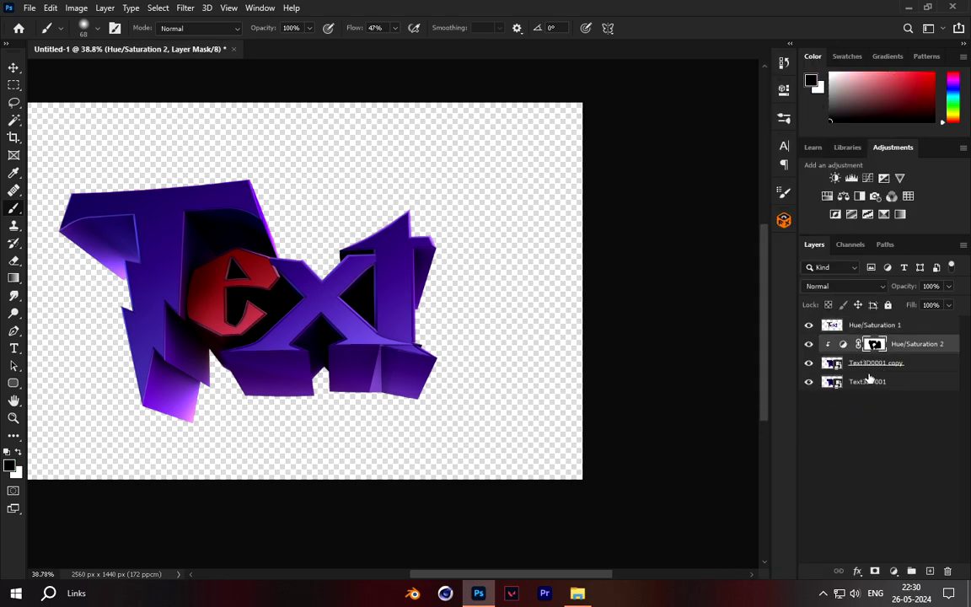
left_click(872, 373, "ctrl")
left_click(876, 387, "ctrl")
right_click(895, 363)
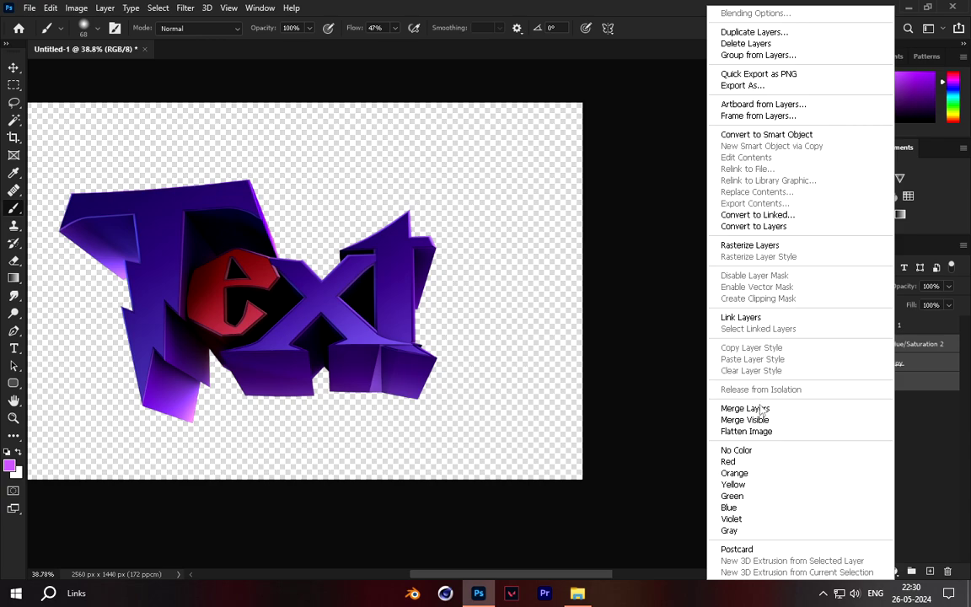
left_click(759, 409)
Step: Examine the edges and faces of the merged text, especially around the "x" and "t"
scroll(388, 253, "down", 6)
scroll(380, 261, "up", 4)
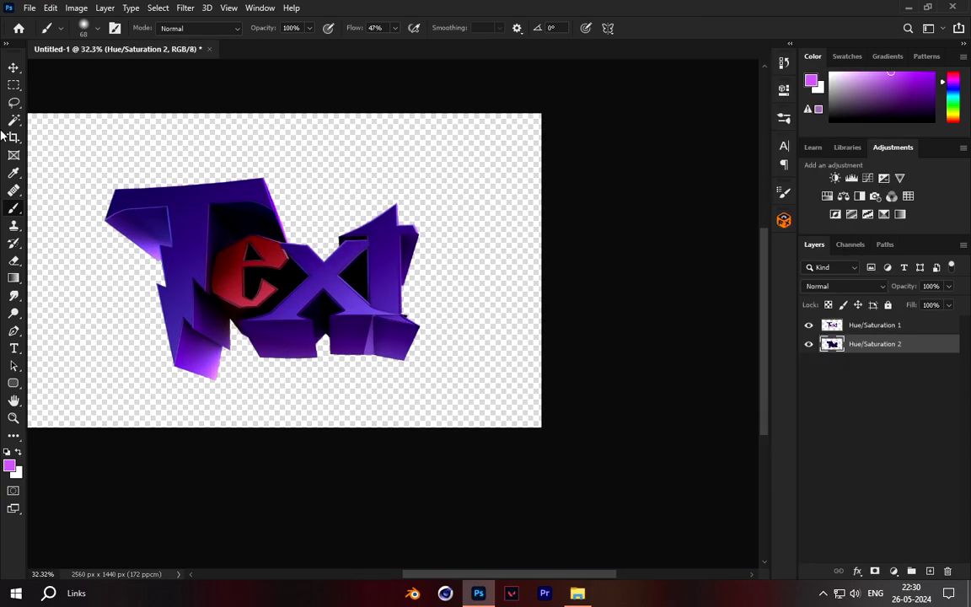
left_click(13, 102)
scroll(376, 265, "up", 4)
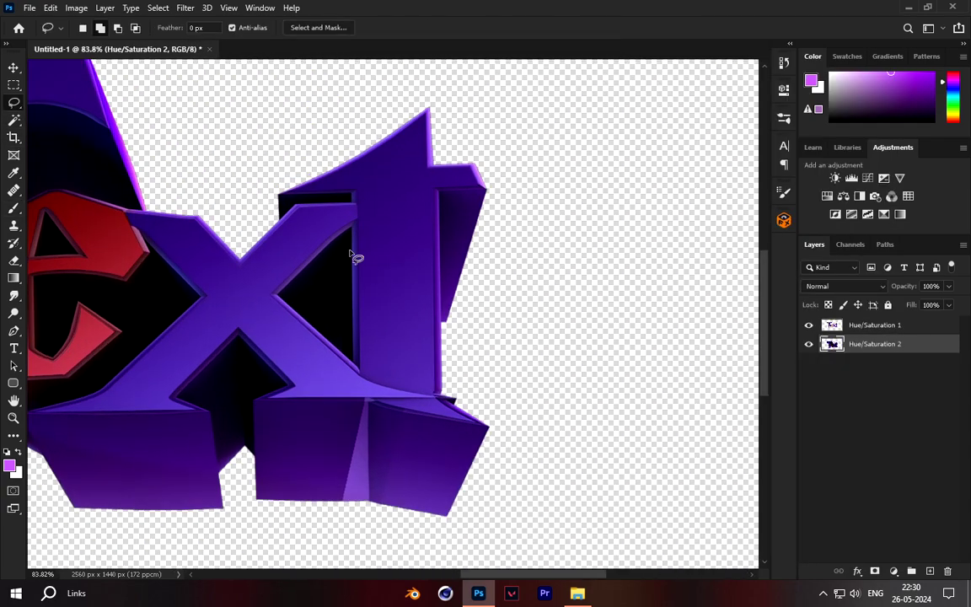
scroll(378, 195, "up", 1)
scroll(407, 191, "down", 3)
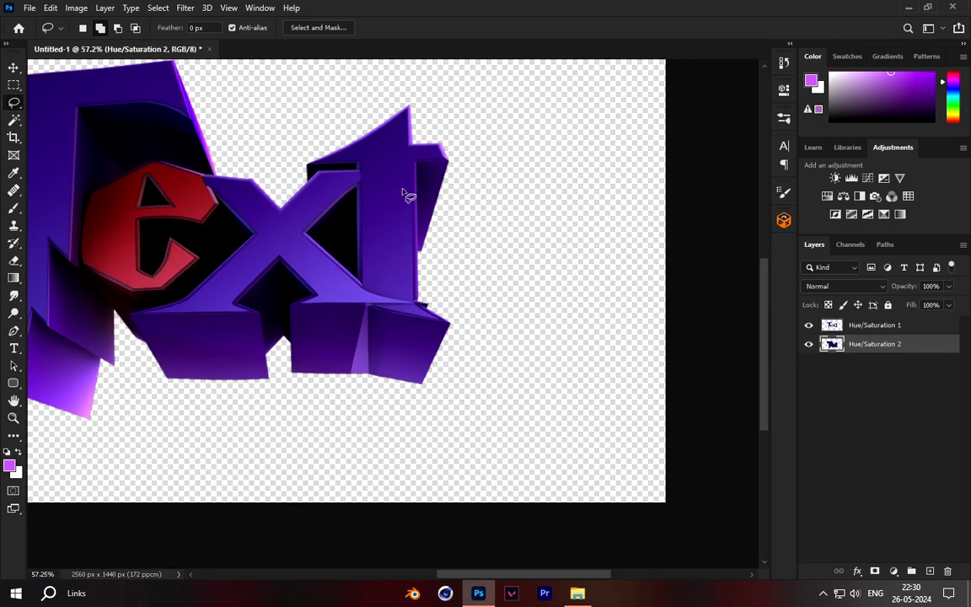
scroll(375, 276, "up", 3)
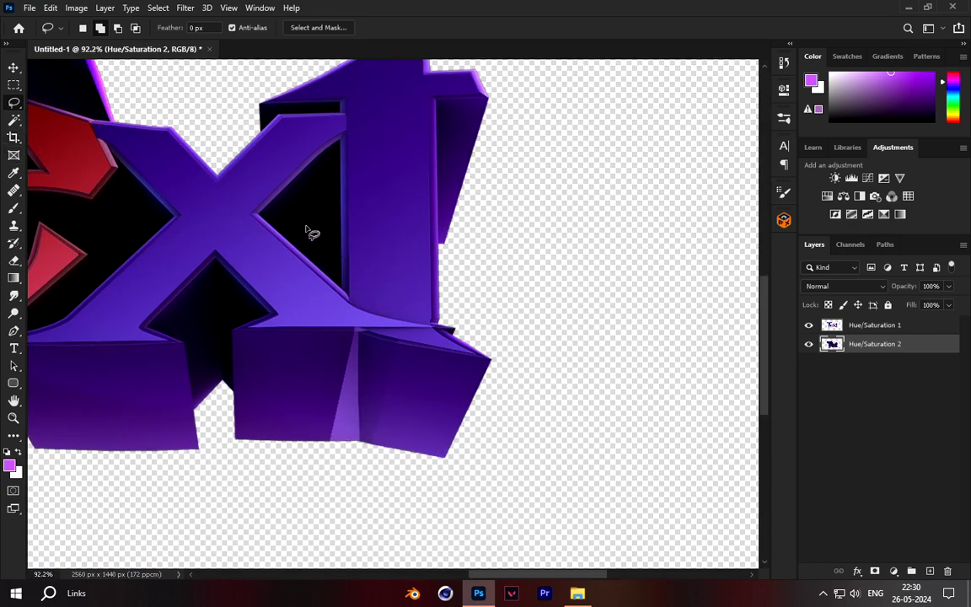
scroll(314, 211, "down", 3)
scroll(363, 206, "up", 2)
scroll(378, 196, "down", 3)
scroll(379, 168, "up", 3)
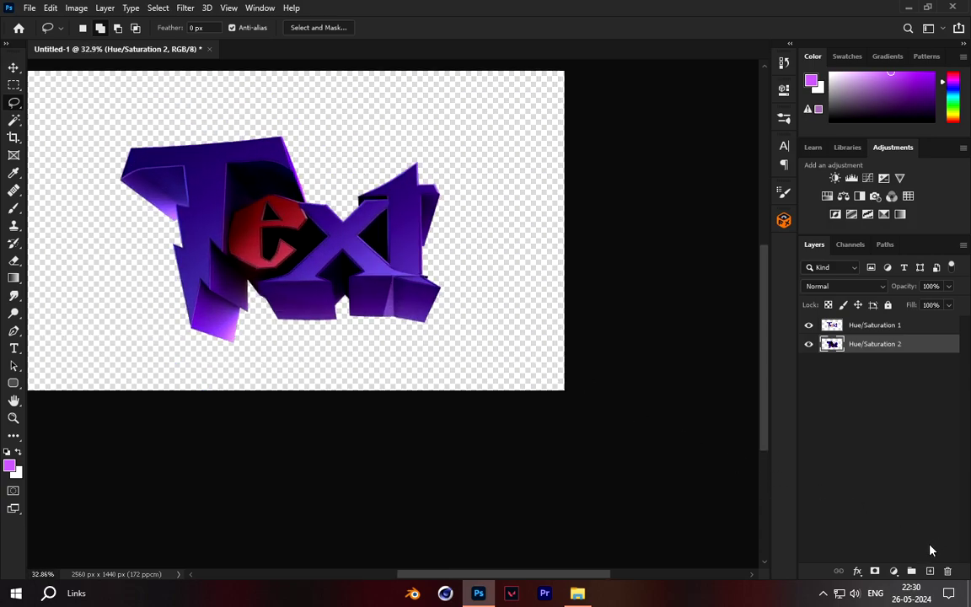
Step: Add Hue/Saturation adjustments clipped to copies of the Hue/Saturation 2 and Hue/Saturation 1 layers, shifting the purple hue to red
left_click(894, 576)
left_click(913, 444)
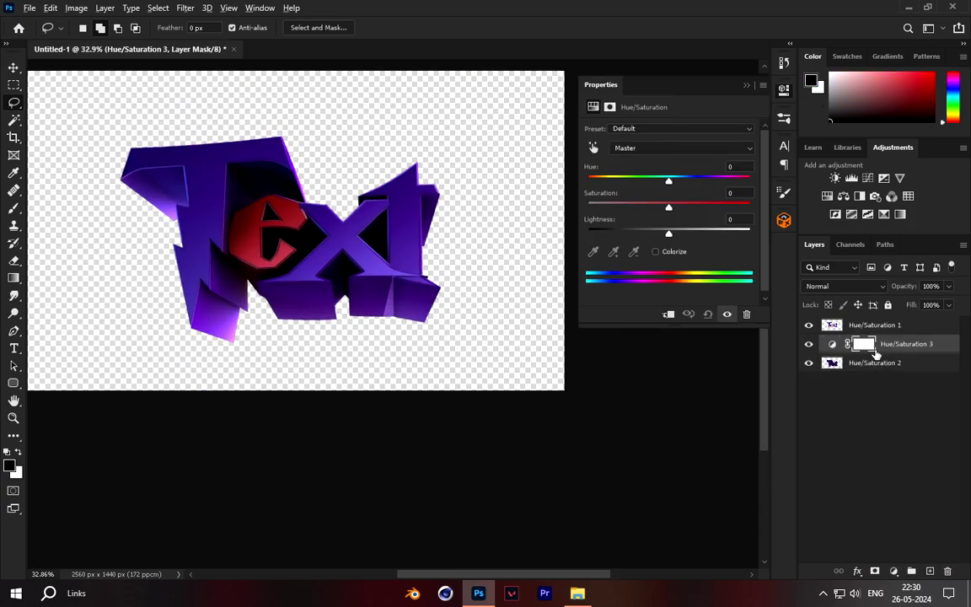
left_click(899, 348, "alt")
left_click_drag(669, 180, 635, 180)
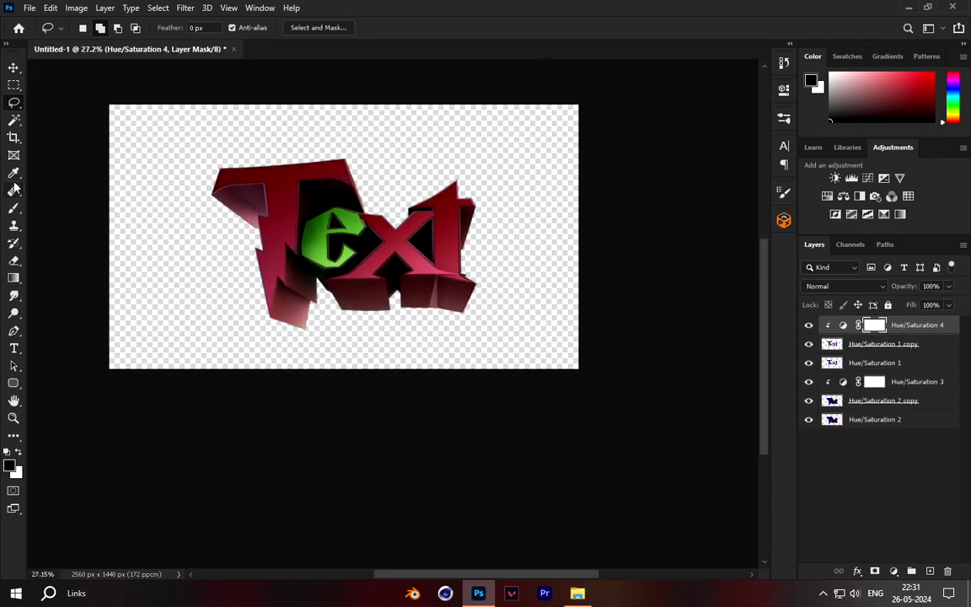
Step: Paint black with the Brush on the Hue/Saturation 4 and 3 masks to limit the new red shift to the "t"
left_click(14, 208)
mouse_move(283, 178)
left_mouse_down()
mouse_move(265, 302)
mouse_move(277, 343)
mouse_move(287, 291)
mouse_move(332, 307)
mouse_move(343, 240)
mouse_move(330, 176)
mouse_move(347, 209)
left_mouse_up()
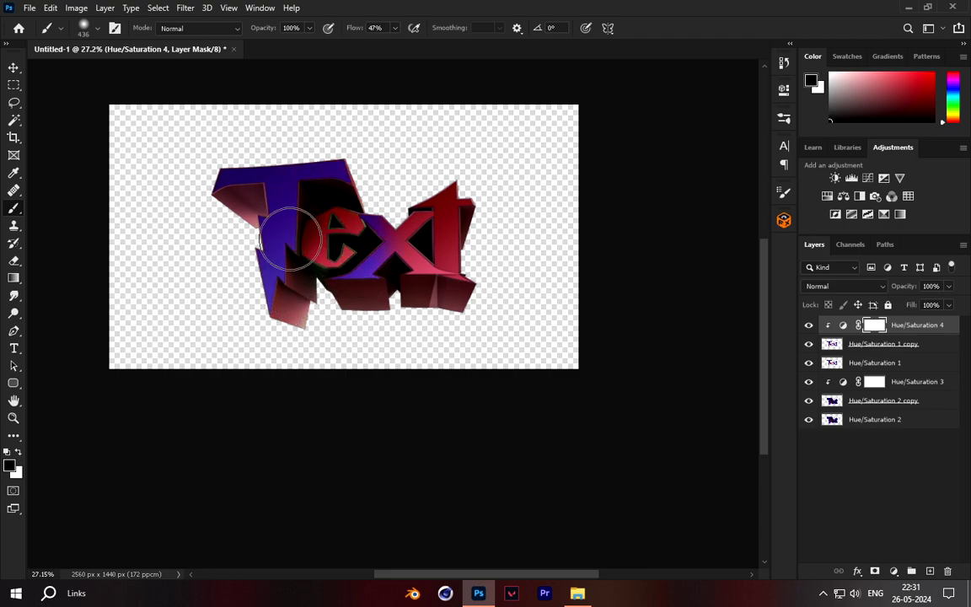
scroll(337, 232, "up", 5)
scroll(368, 233, "up", 3)
mouse_move(397, 210)
left_mouse_down()
mouse_move(439, 294)
mouse_move(471, 216)
mouse_move(490, 217)
mouse_move(499, 336)
left_mouse_up()
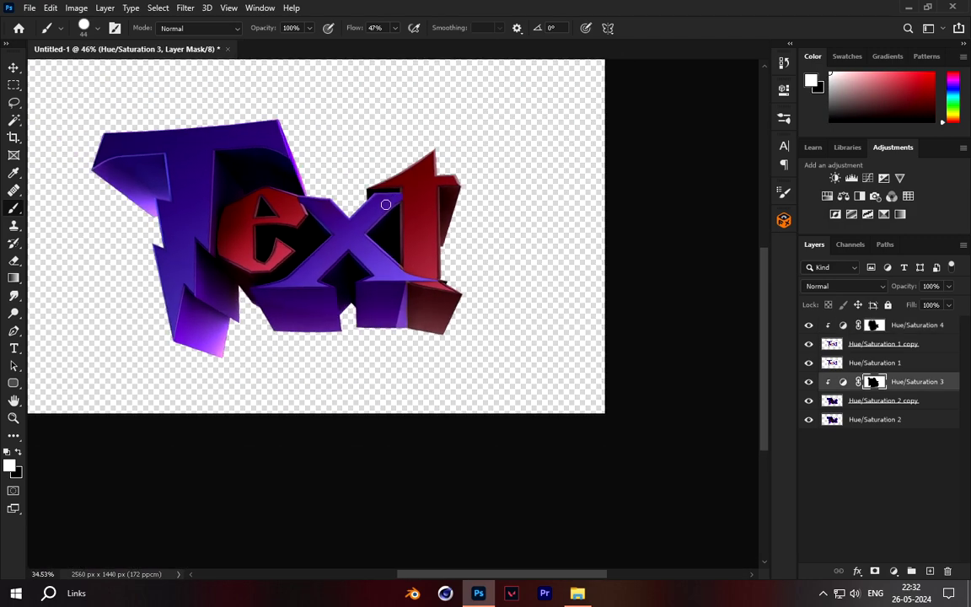
scroll(386, 204, "down", 1)
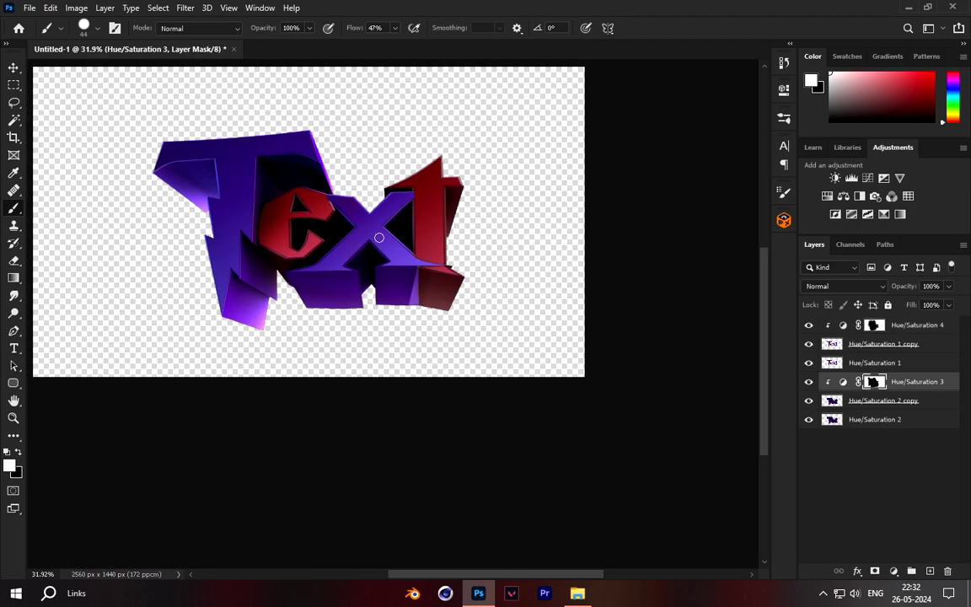
Step: Group the Hue/Saturation 4, Hue/Saturation 1 copy and Hue/Saturation 1 layers
left_click(889, 418, "shift")
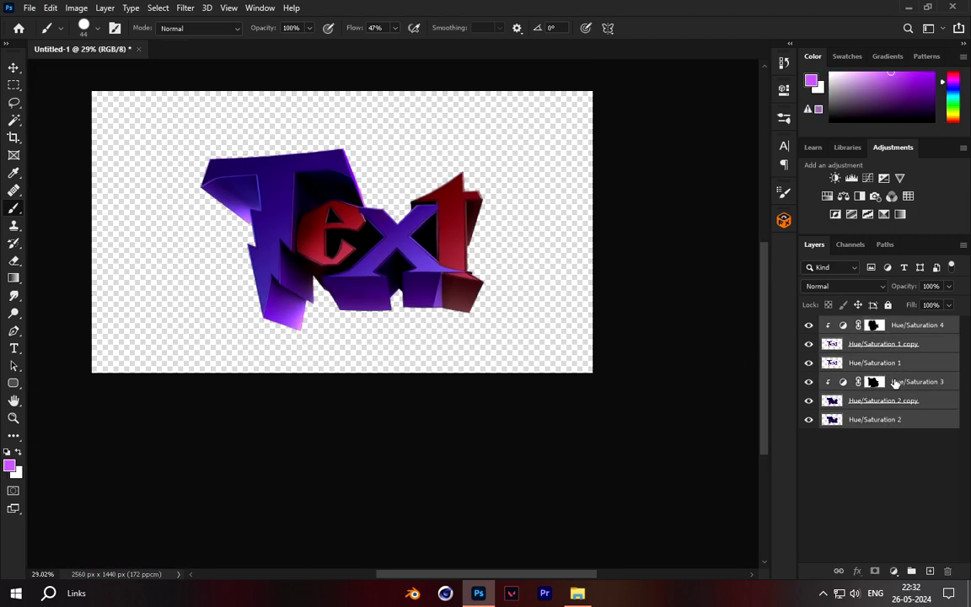
left_click(911, 325)
left_click(893, 368, "shift")
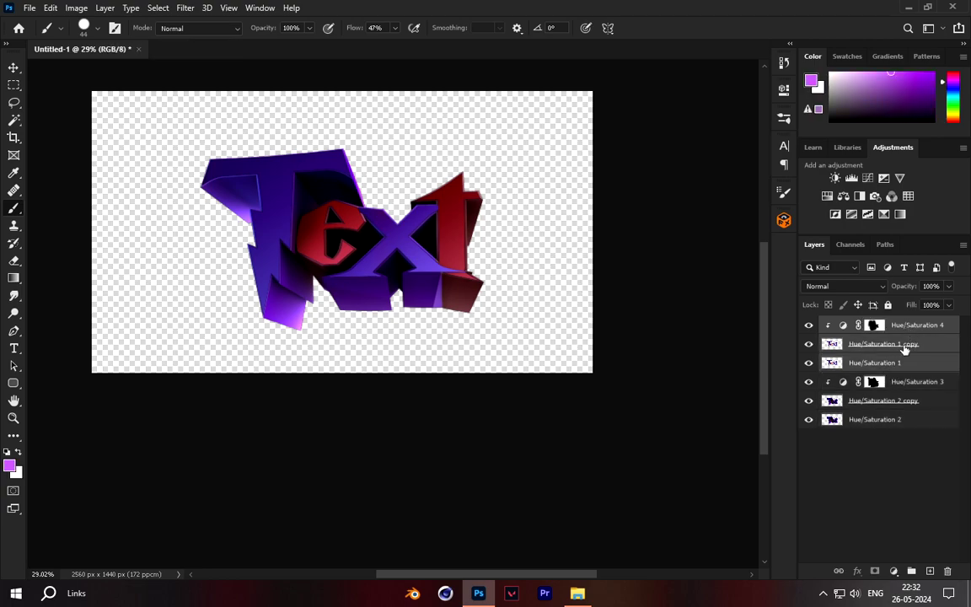
left_click(911, 570)
Step: Group the Hue/Saturation 3, Hue/Saturation 2 copy and Hue/Saturation 2 layers
left_click(895, 341)
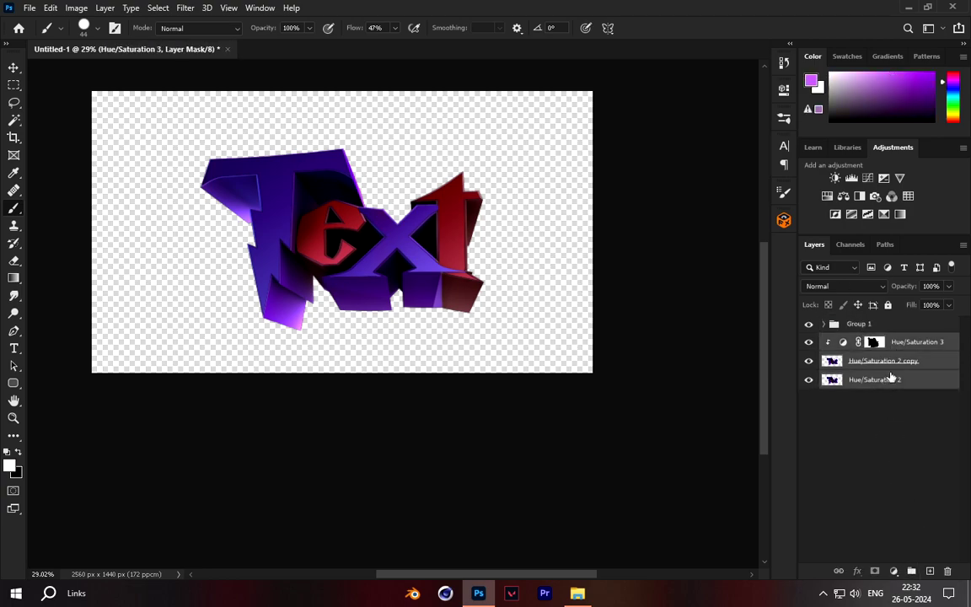
left_click(887, 381, "shift")
right_click(893, 382)
left_click(911, 575)
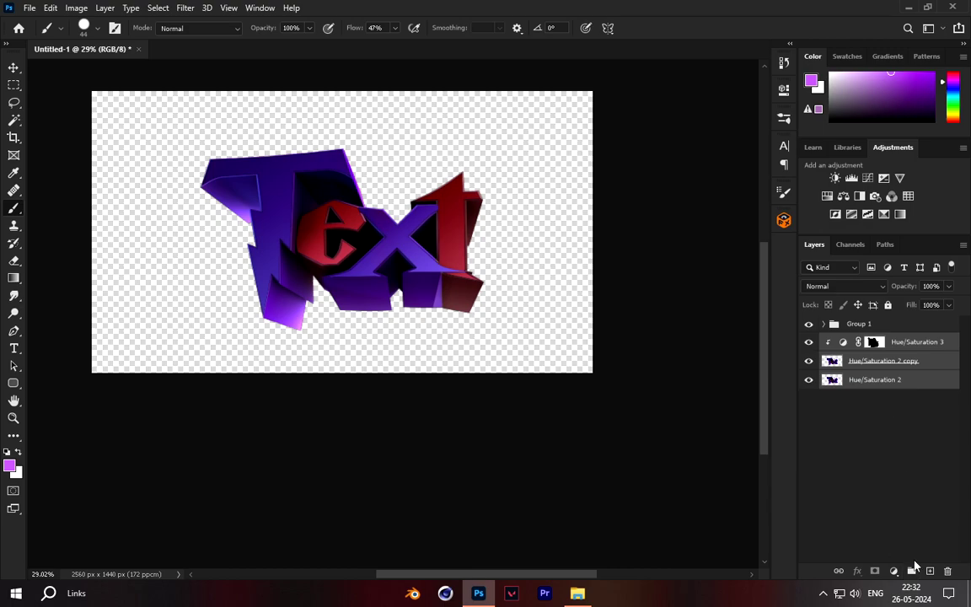
left_click(913, 569)
Step: Convert Group 1 and Group 2 each to a smart object
right_click(861, 324)
left_click(779, 219)
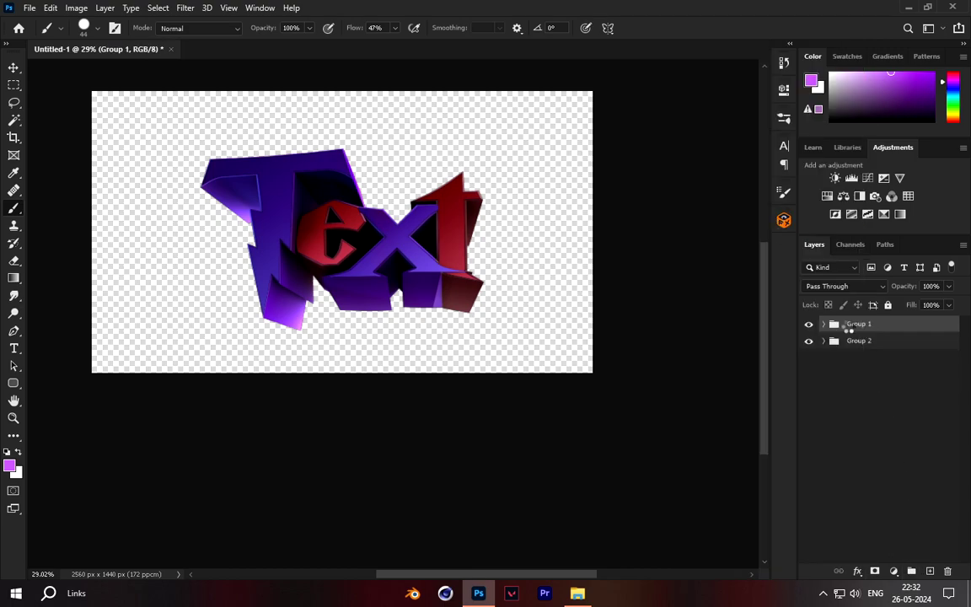
right_click(861, 342)
left_click(764, 220)
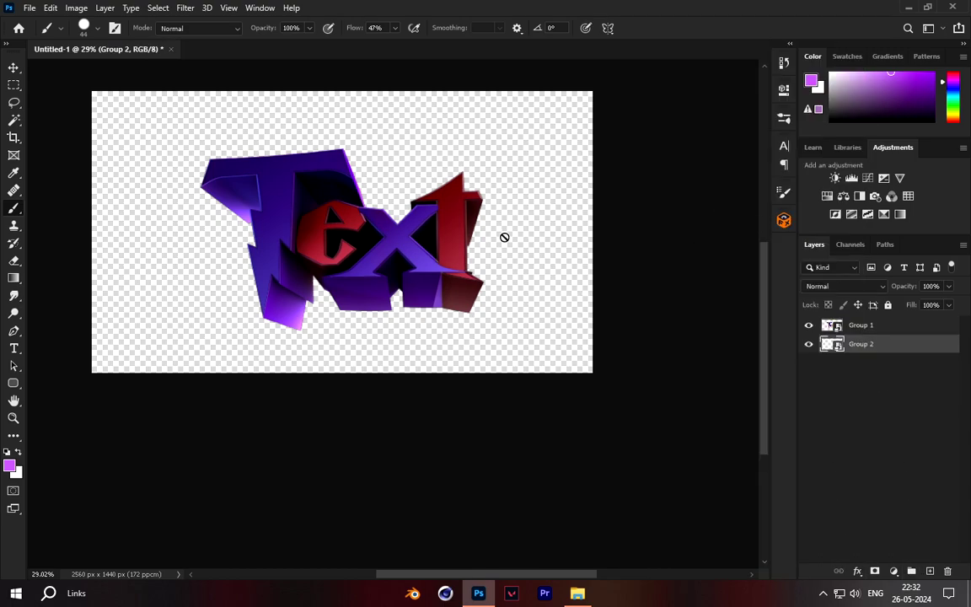
Step: Open the Alien Skin Eye Candy 7 filter for the Group 1 smart object
scroll(427, 224, "up", 5)
scroll(451, 215, "down", 1)
scroll(456, 221, "down", 6)
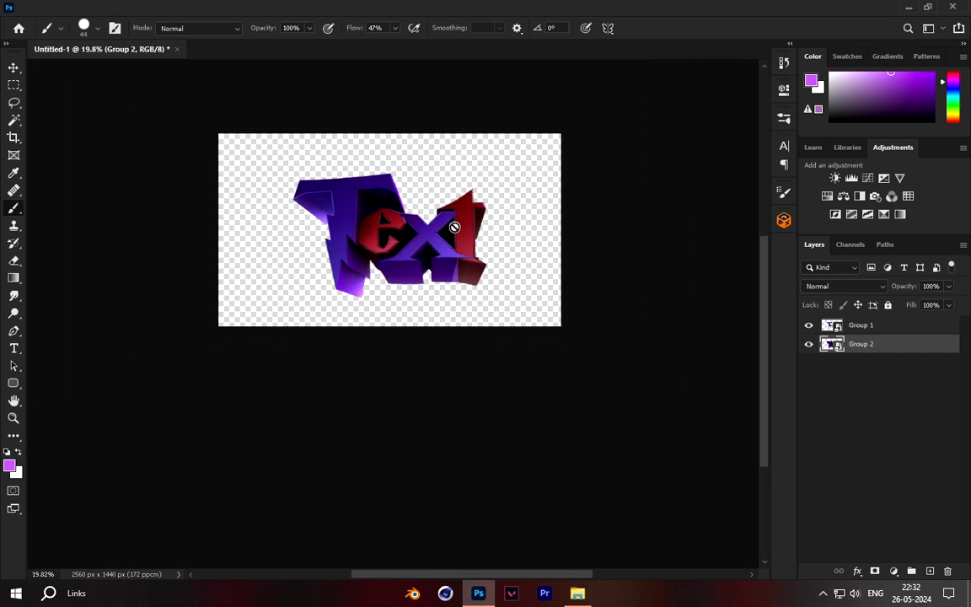
scroll(462, 258, "up", 2)
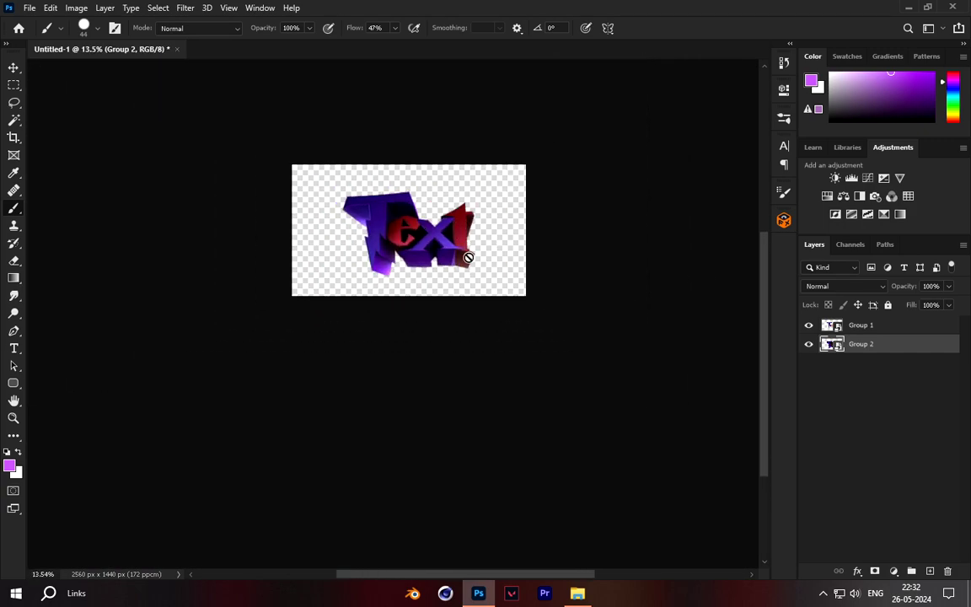
left_click(877, 328)
scroll(408, 254, "up", 5)
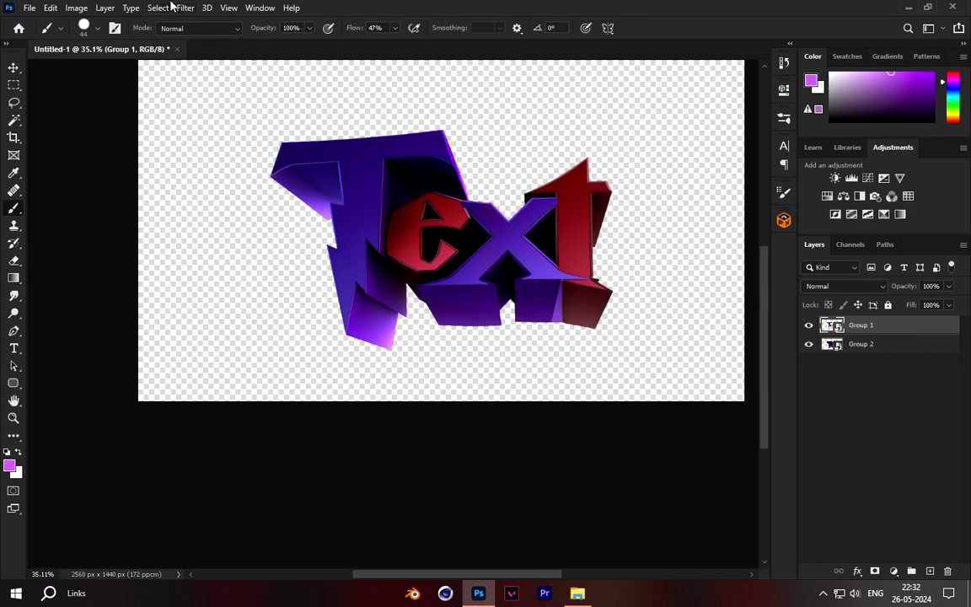
left_click(177, 8)
mouse_move(232, 299)
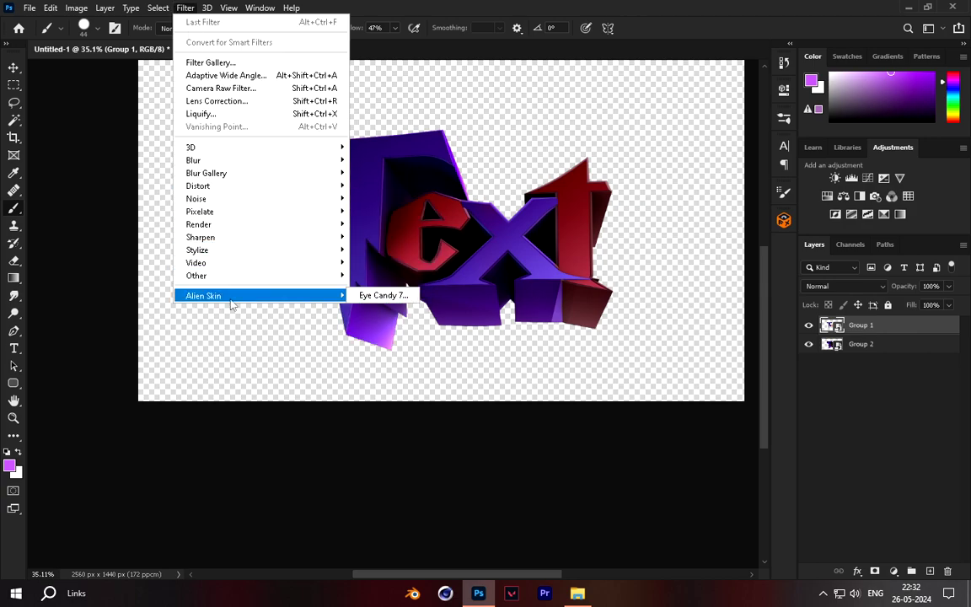
left_click(358, 295)
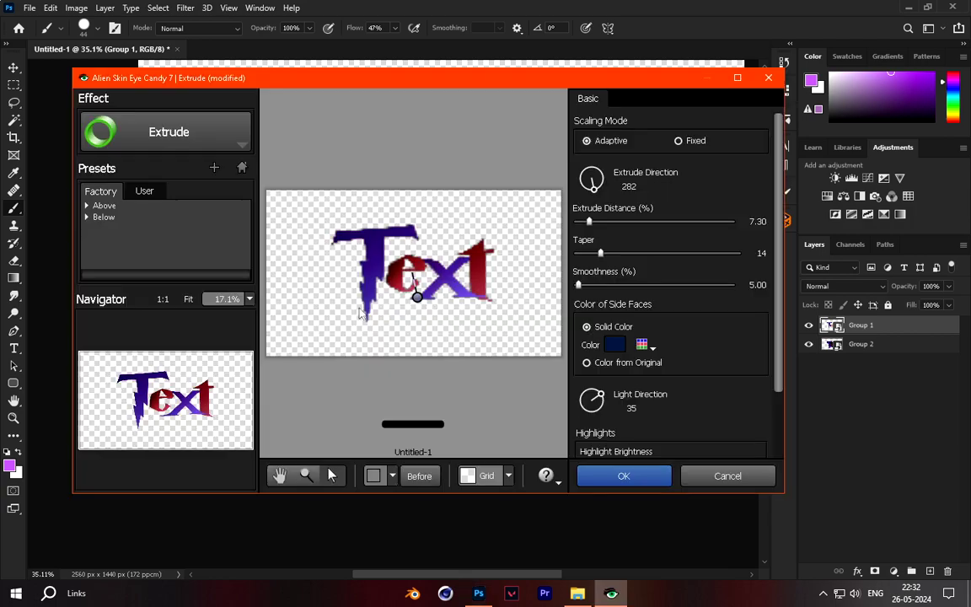
Step: Switch the Eye Candy effect from Extrude to Chrome for the text faces
scroll(452, 308, "up", 3)
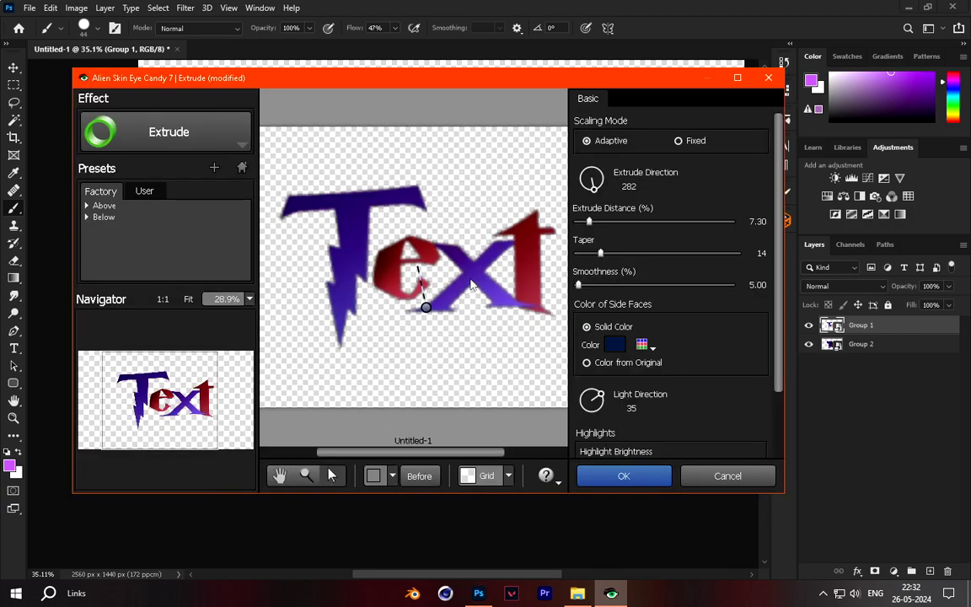
scroll(375, 224, "down", 3)
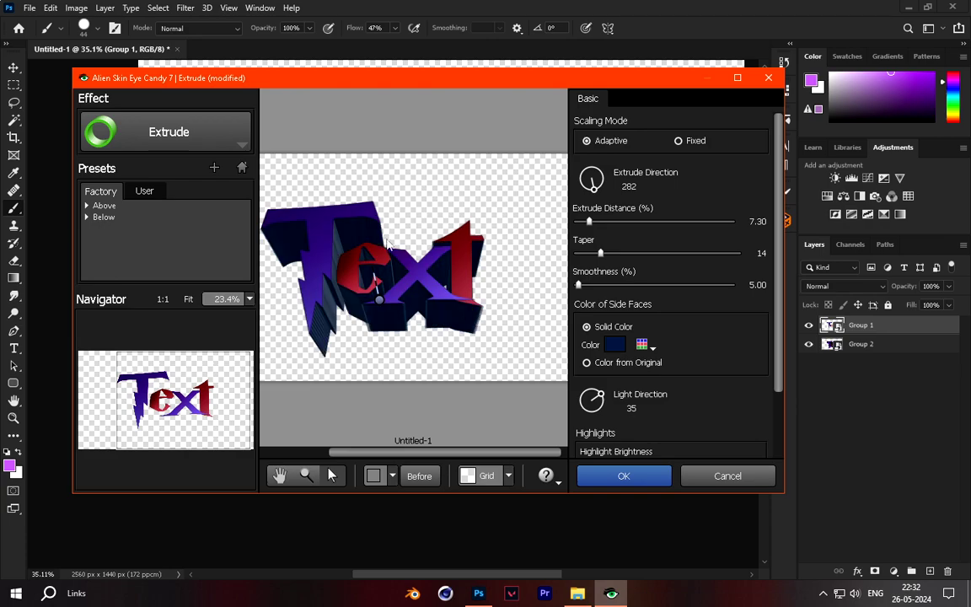
scroll(391, 239, "up", 1)
left_click(156, 128)
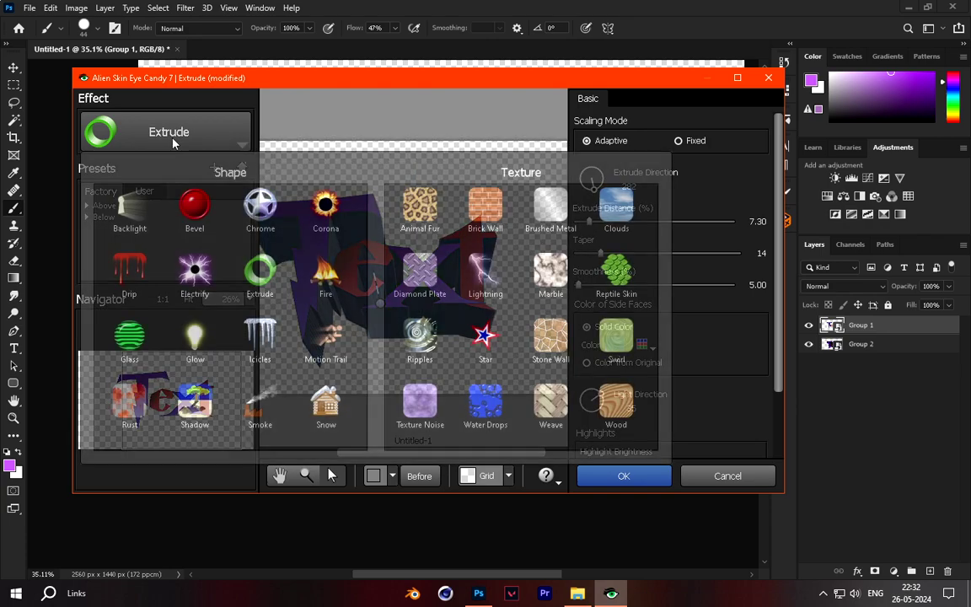
left_click(259, 205)
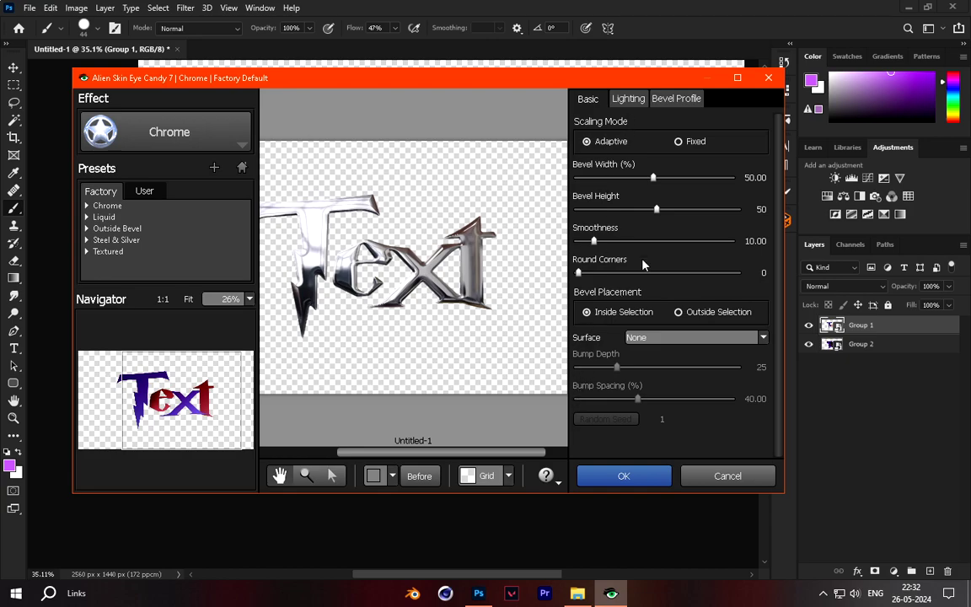
Step: Set the Chrome effect's reflection map to the imported mecha_by_mobile777_delgptf image
left_click(666, 99)
left_click(626, 99)
left_click(587, 99)
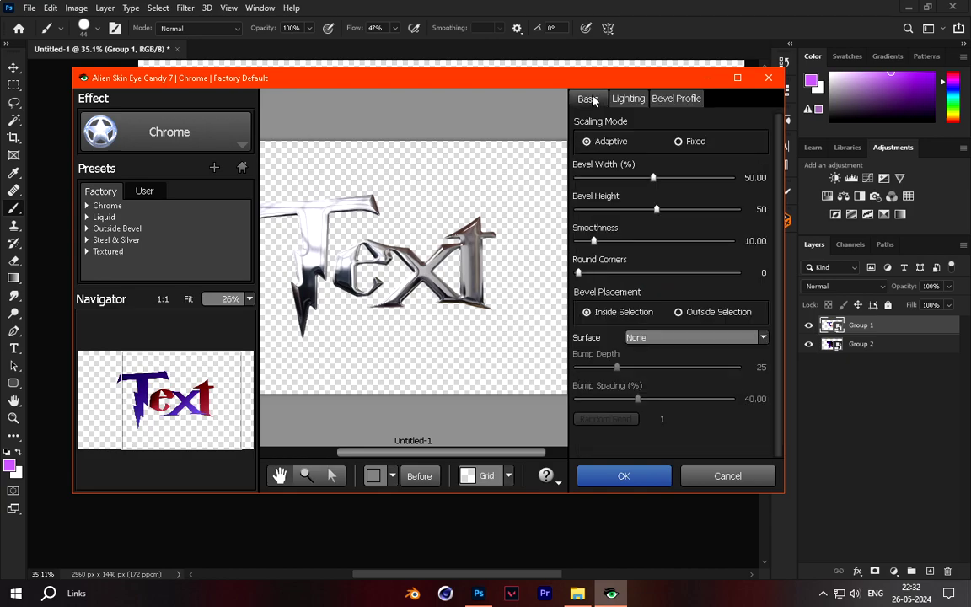
left_click(629, 99)
scroll(590, 253, "down", 2)
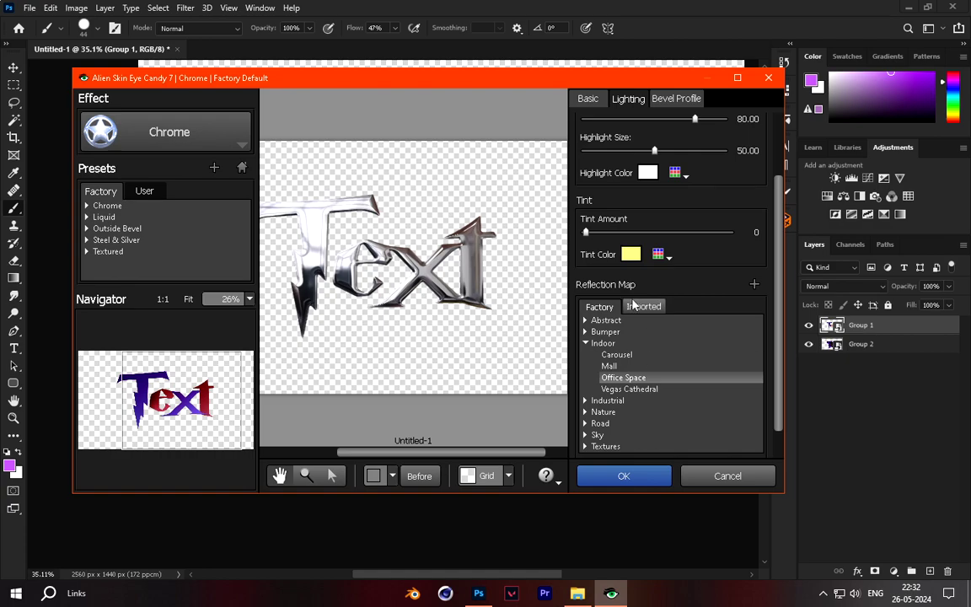
left_click(649, 302)
left_click(649, 287)
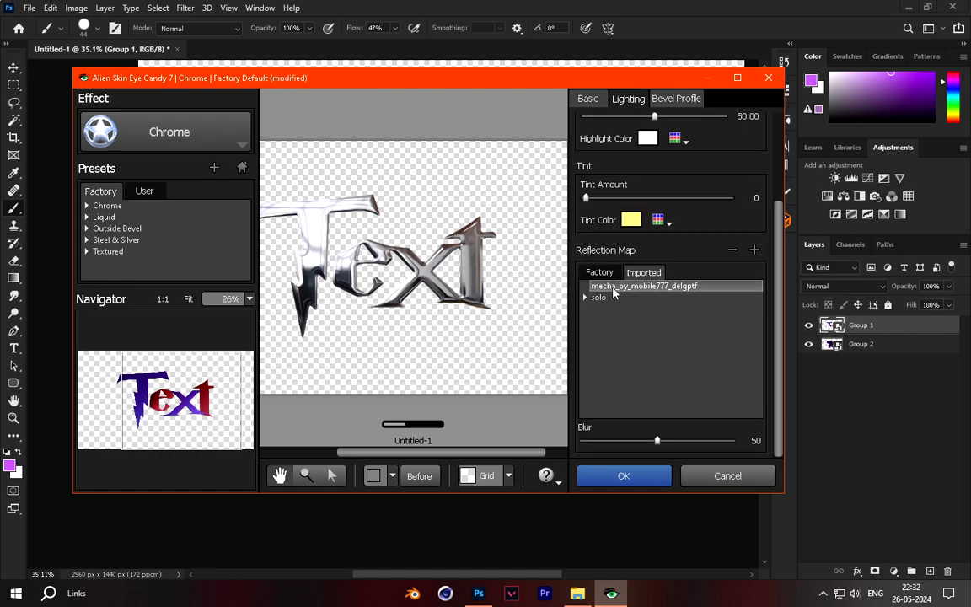
left_click(754, 250)
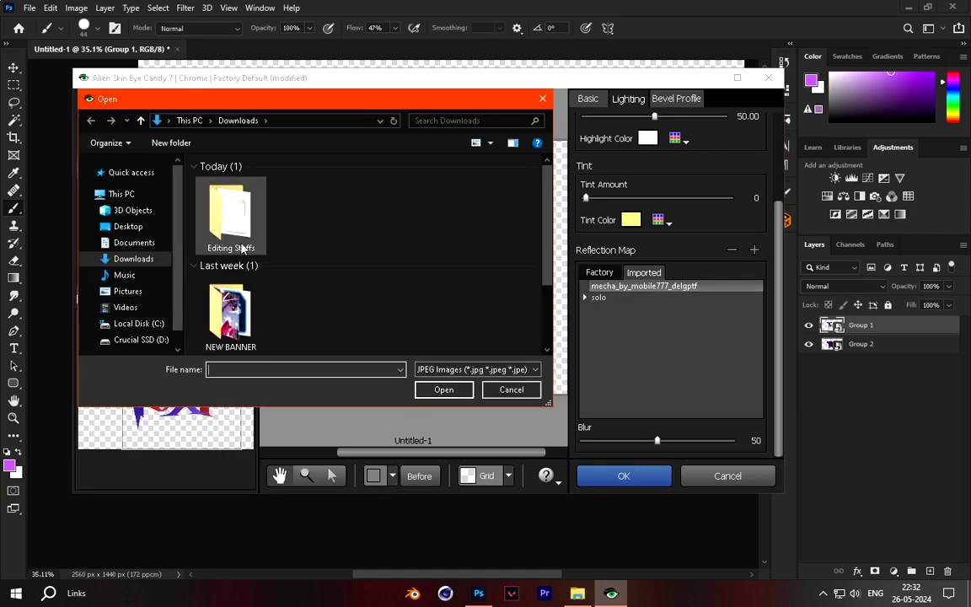
double_click(221, 282)
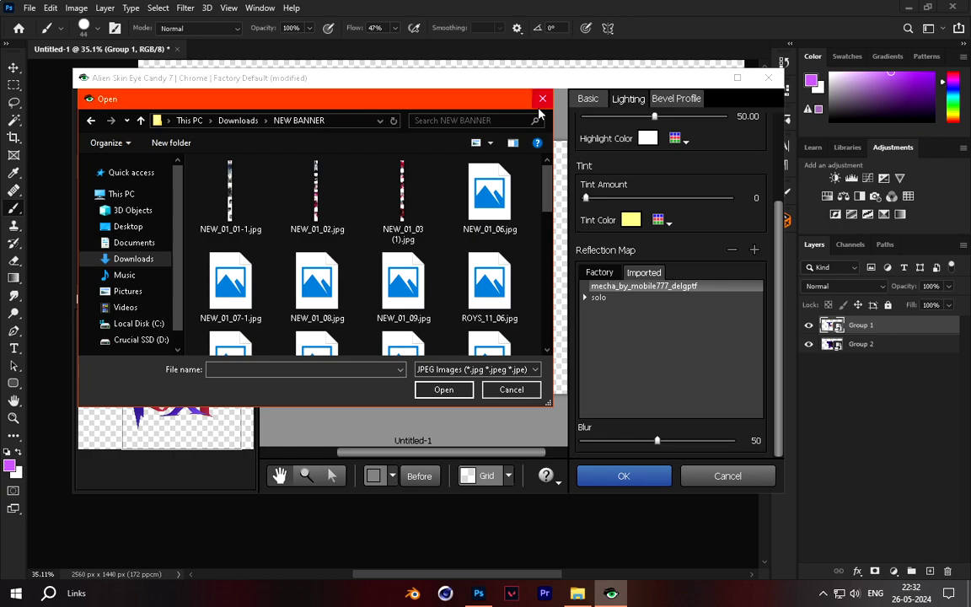
left_click(542, 99)
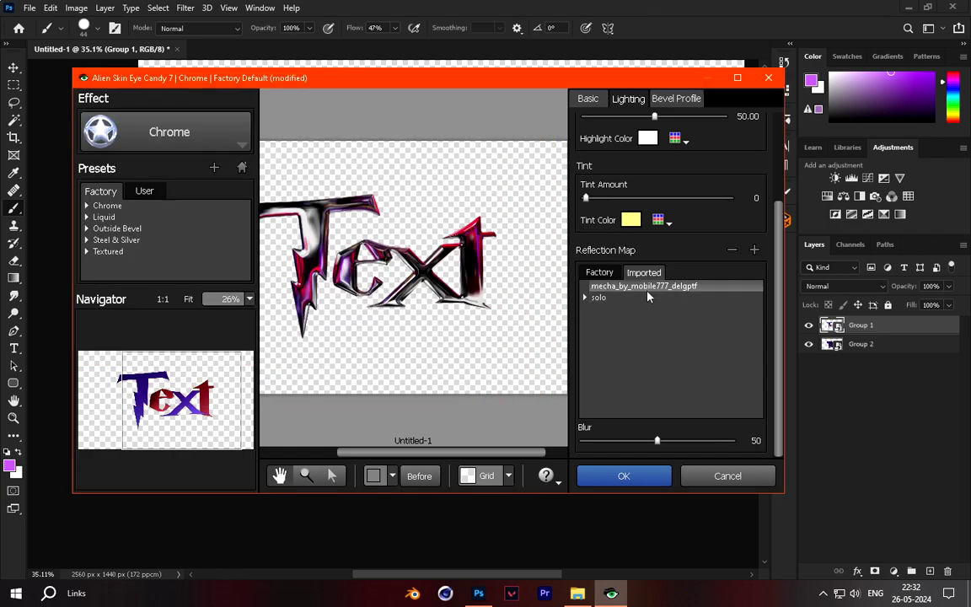
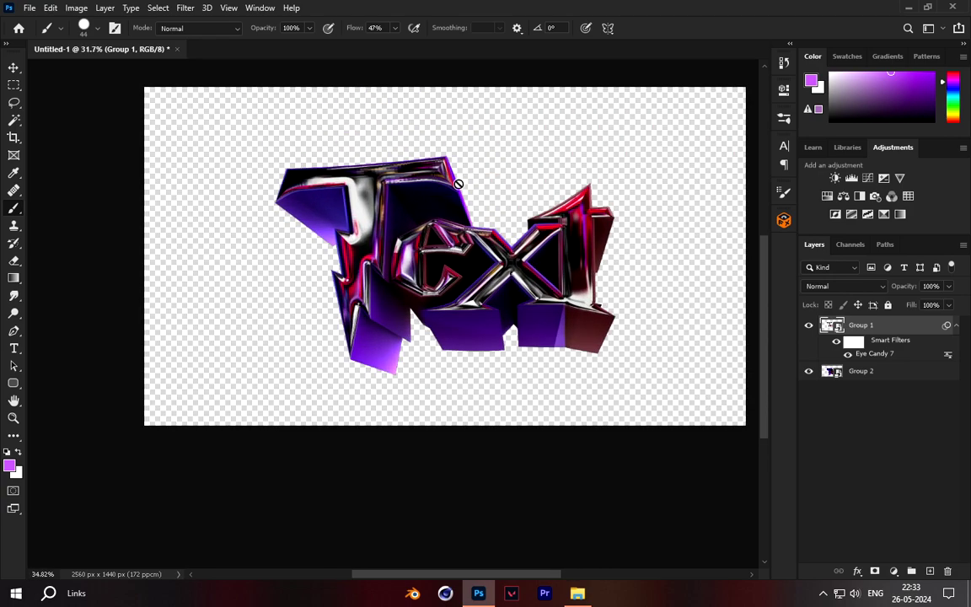
Step: Add a Hue/Saturation adjustment clipped to the chrome Group 1 layer and set its Hue to -70
scroll(441, 181, "down", 5)
scroll(417, 204, "up", 4)
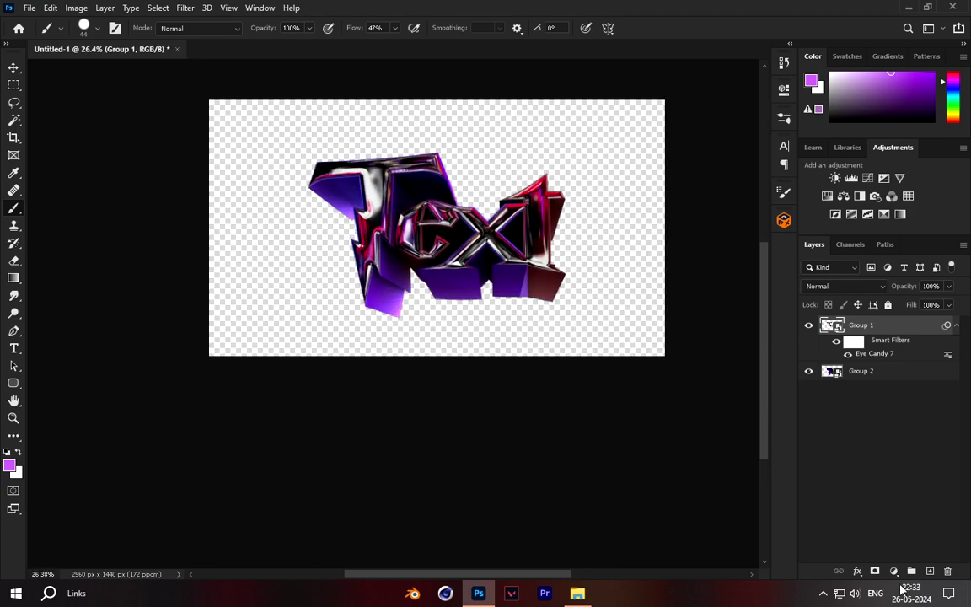
left_click(895, 572)
left_click(899, 440)
left_click(896, 330, "alt")
left_click_drag(655, 182, 628, 176)
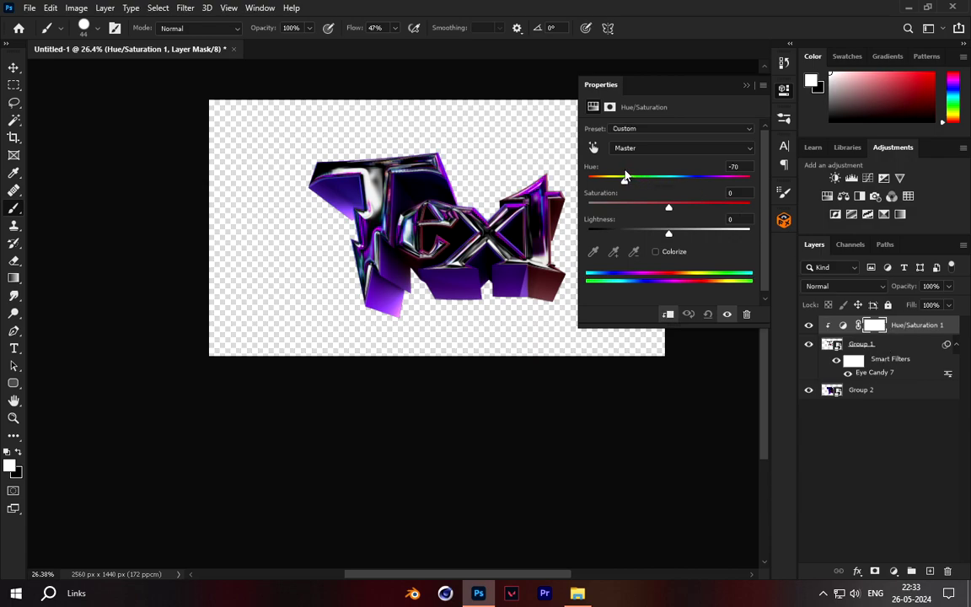
left_click(746, 86)
Step: Paint black on the Hue/Saturation mask over the chrome faces of the e and the t to remove the hue shift there
key("ctrl+0")
left_click(17, 453)
scroll(405, 274, "up", 3)
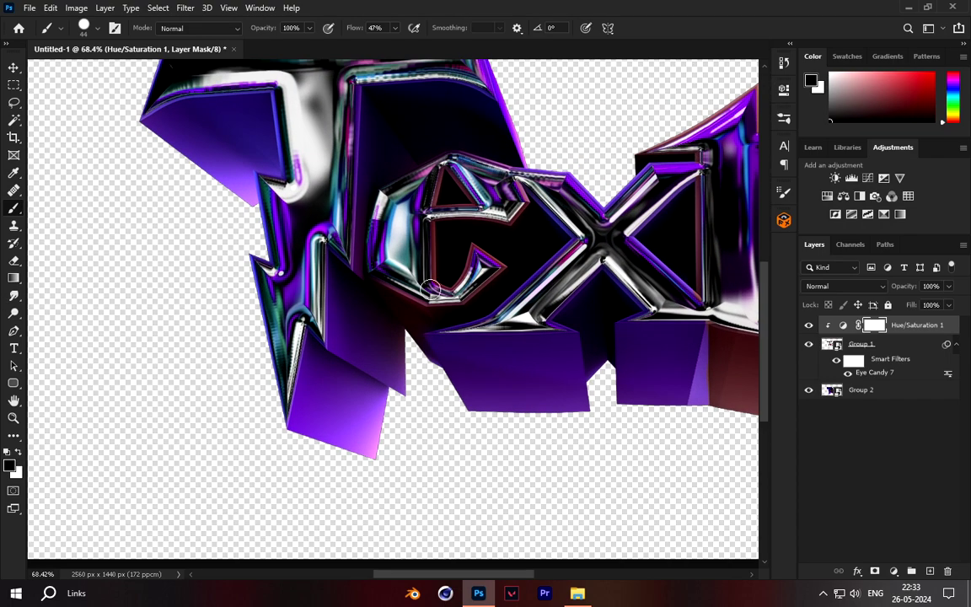
mouse_move(387, 209)
left_mouse_down()
mouse_move(422, 175)
mouse_move(462, 178)
mouse_move(494, 201)
mouse_move(474, 161)
mouse_move(512, 217)
mouse_move(471, 290)
mouse_move(438, 291)
mouse_move(419, 157)
mouse_move(429, 183)
mouse_move(411, 205)
mouse_move(404, 246)
mouse_move(454, 177)
left_mouse_up()
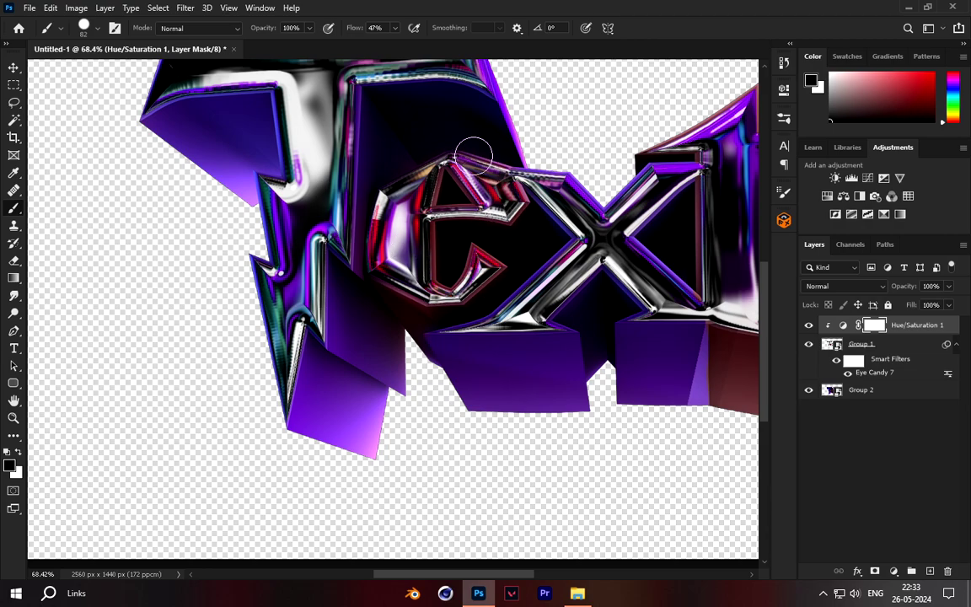
scroll(559, 138, "down", 2)
mouse_move(559, 138)
left_mouse_down()
mouse_move(482, 166)
mouse_move(503, 148)
mouse_move(446, 153)
mouse_move(490, 162)
mouse_move(457, 174)
mouse_move(537, 147)
mouse_move(535, 195)
mouse_move(514, 236)
mouse_move(563, 137)
mouse_move(511, 259)
mouse_move(516, 317)
mouse_move(548, 344)
left_mouse_up()
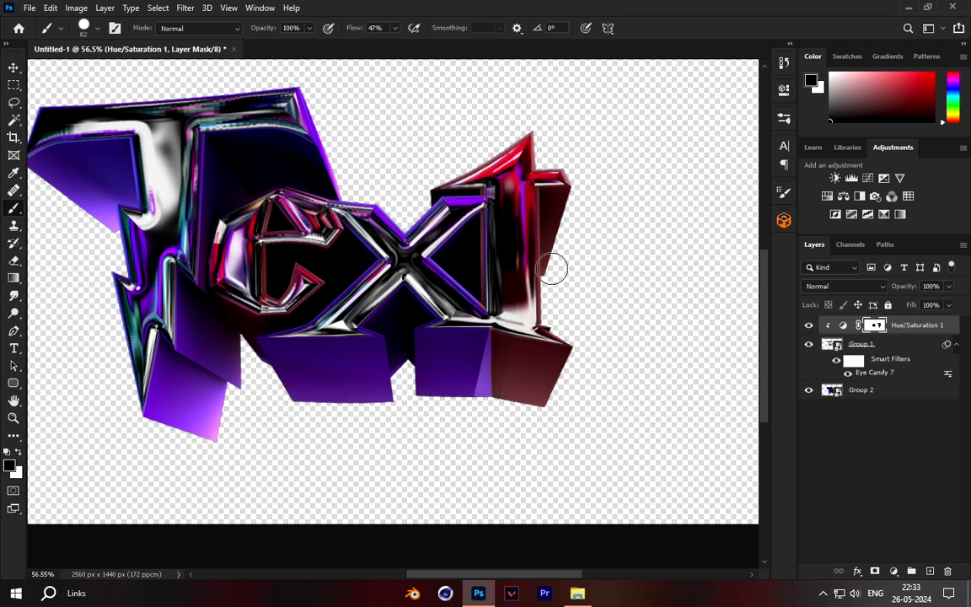
scroll(494, 178, "down", 13)
scroll(423, 190, "up", 4)
scroll(421, 191, "up", 2)
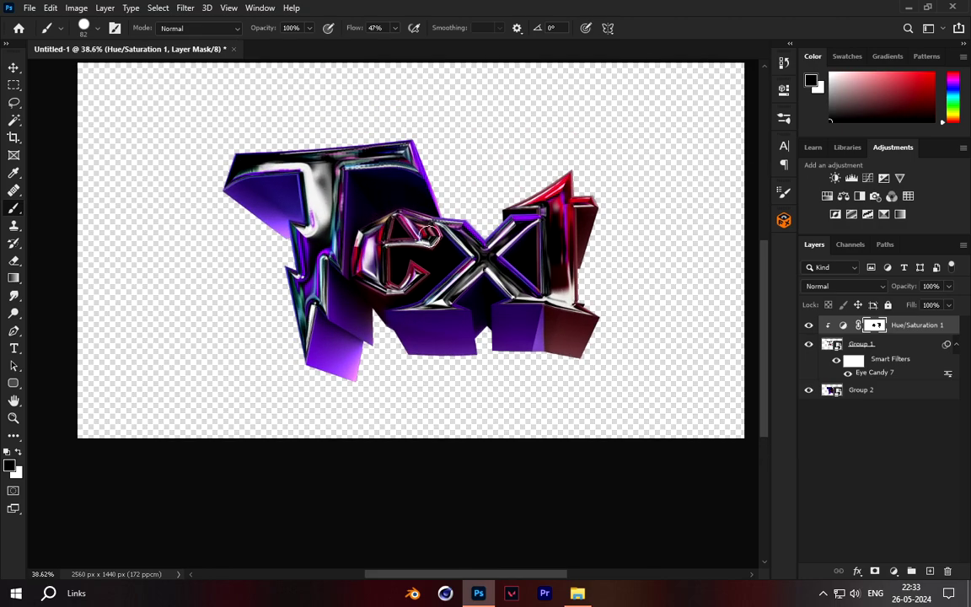
scroll(405, 202, "down", 1)
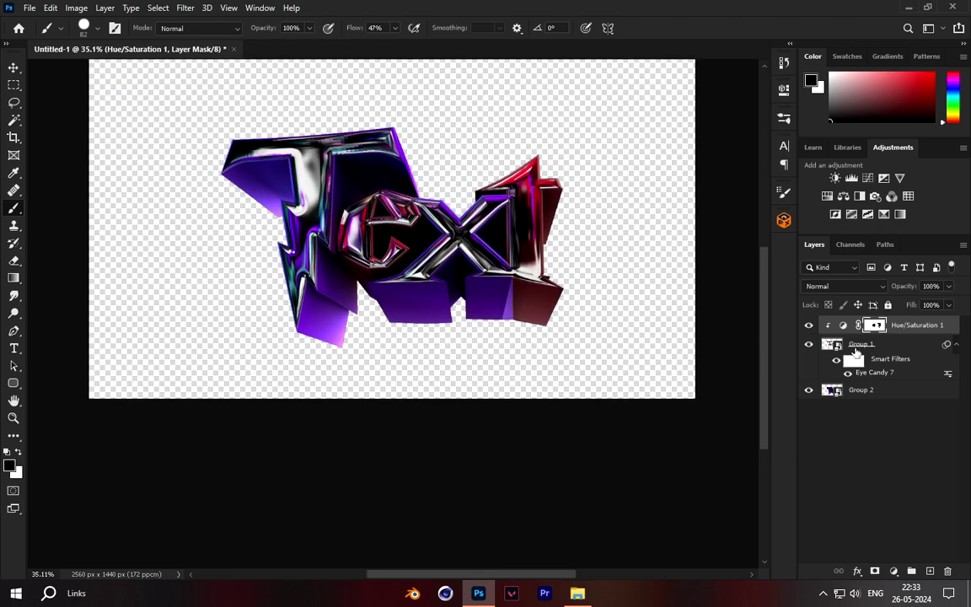
Step: Merge the Hue/Saturation adjustment with the chrome Group 1 layer and check the merged faces with Group 2 hidden and shown
right_click(874, 347)
left_click(770, 406)
left_click(810, 346)
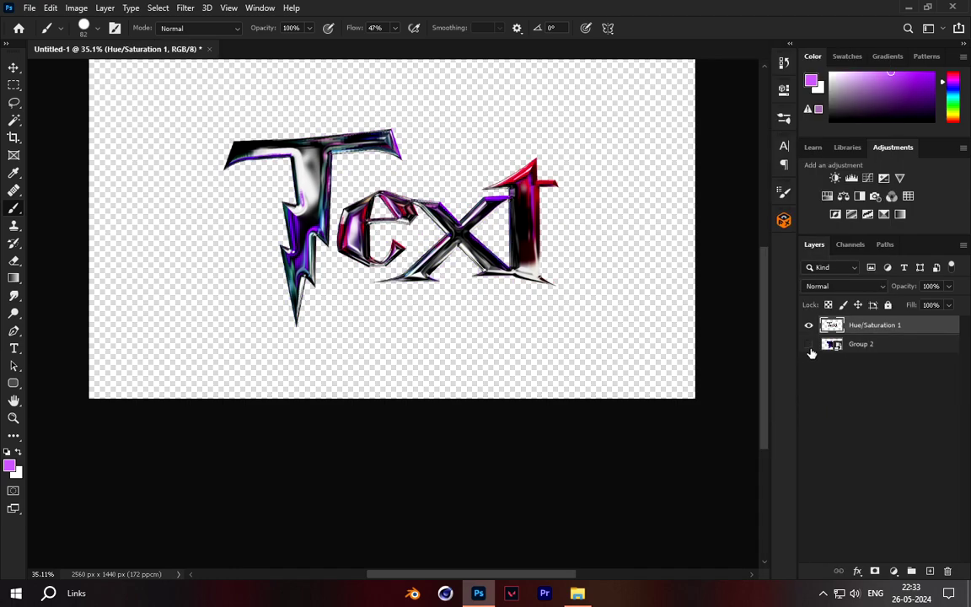
left_click(810, 344)
scroll(458, 191, "down", 3)
scroll(370, 179, "up", 4)
scroll(371, 179, "up", 1)
scroll(346, 179, "down", 3)
scroll(347, 179, "up", 2)
Step: Add a Bevel & Emboss effect to the merged text faces with 22% depth and a size of 24 px
left_click(862, 571)
left_click(881, 456)
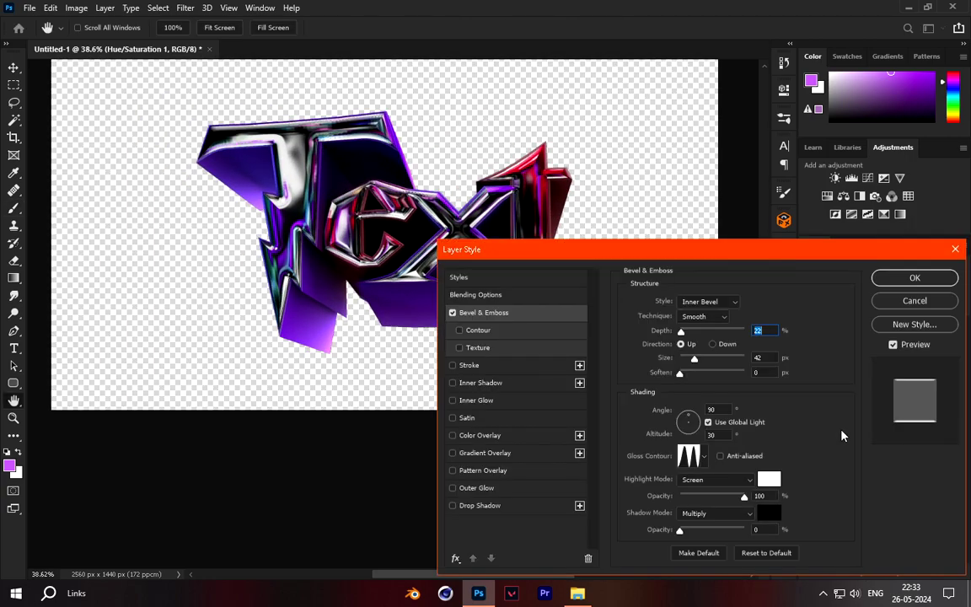
left_click_drag(693, 360, 690, 360)
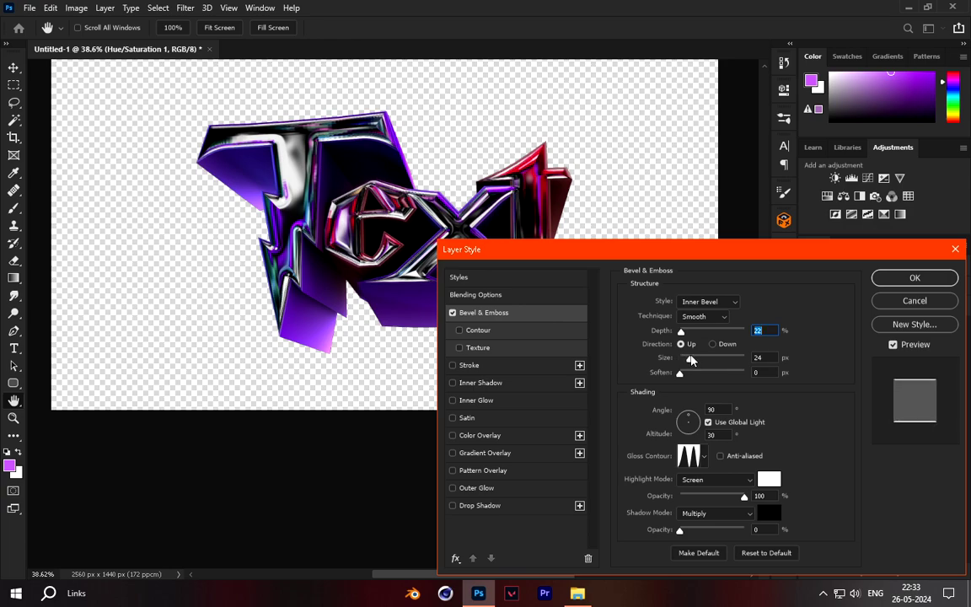
Step: Add an Inner Shadow to the text faces with 51% opacity, a -20° angle and a distance of 28 px
left_click(486, 384)
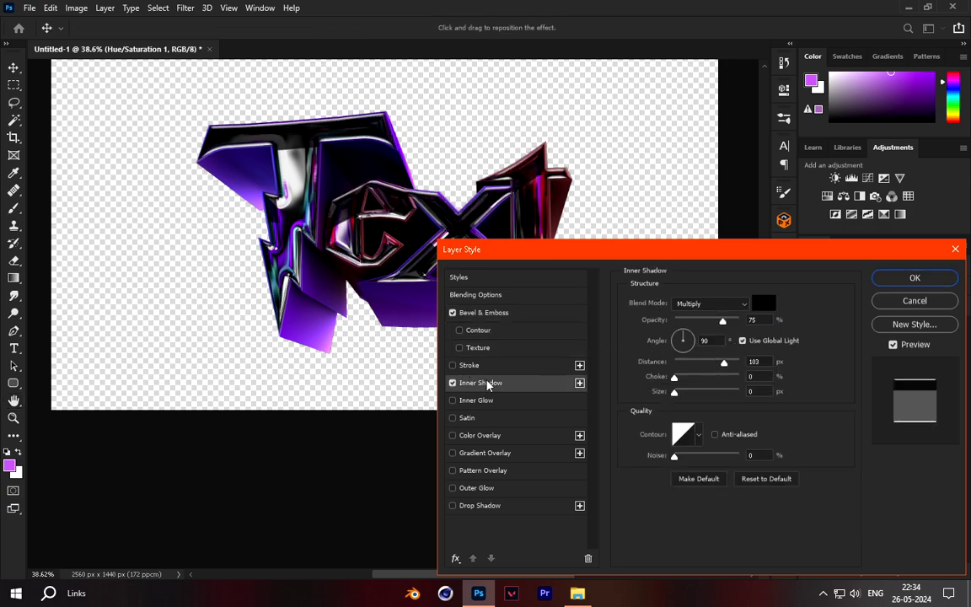
left_click_drag(723, 362, 692, 364)
mouse_move(722, 321)
left_mouse_down()
mouse_move(700, 324)
mouse_move(713, 322)
left_mouse_up()
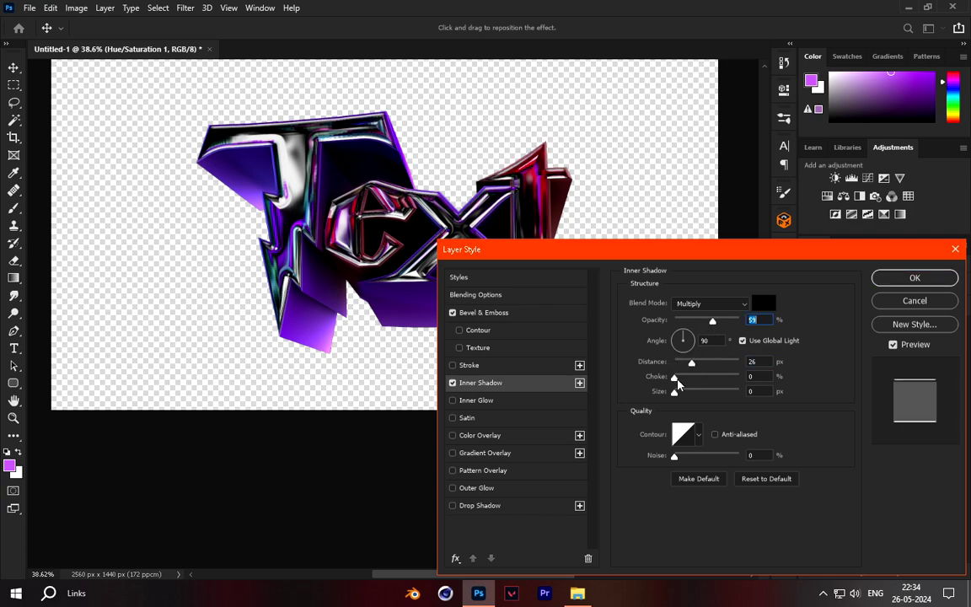
mouse_move(692, 363)
left_mouse_down()
mouse_move(686, 341)
mouse_move(705, 355)
mouse_move(696, 363)
left_mouse_up()
mouse_move(712, 323)
left_mouse_down()
mouse_move(733, 326)
mouse_move(705, 325)
left_mouse_up()
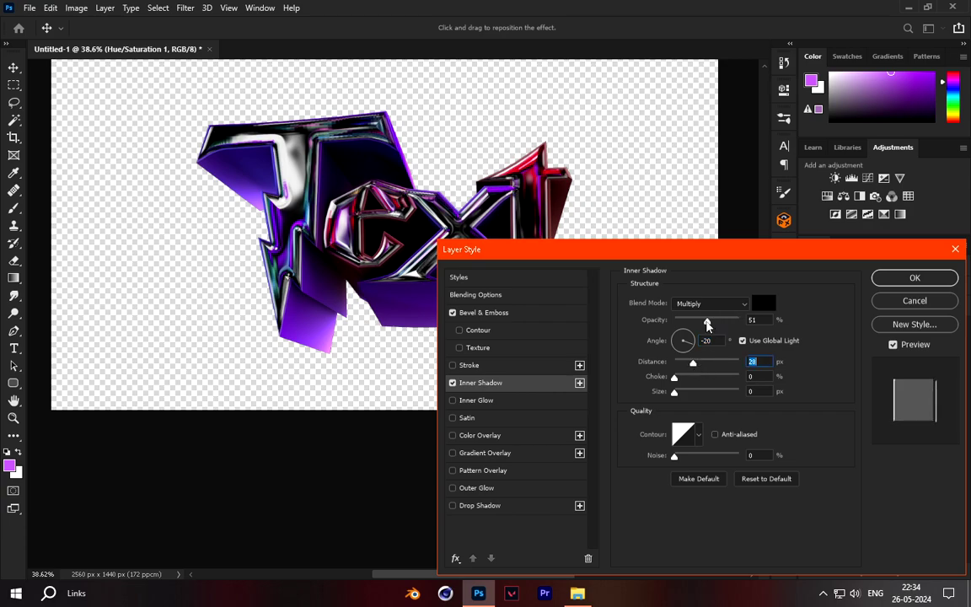
Step: Add a Linear Dodge (Add) Gradient Overlay at 38% opacity and 65% scale, plus a thin white inside Stroke, to the faces
left_click(485, 455)
left_click_drag(690, 318, 722, 320)
mouse_move(699, 395)
left_mouse_down()
mouse_move(732, 395)
mouse_move(701, 389)
left_mouse_up()
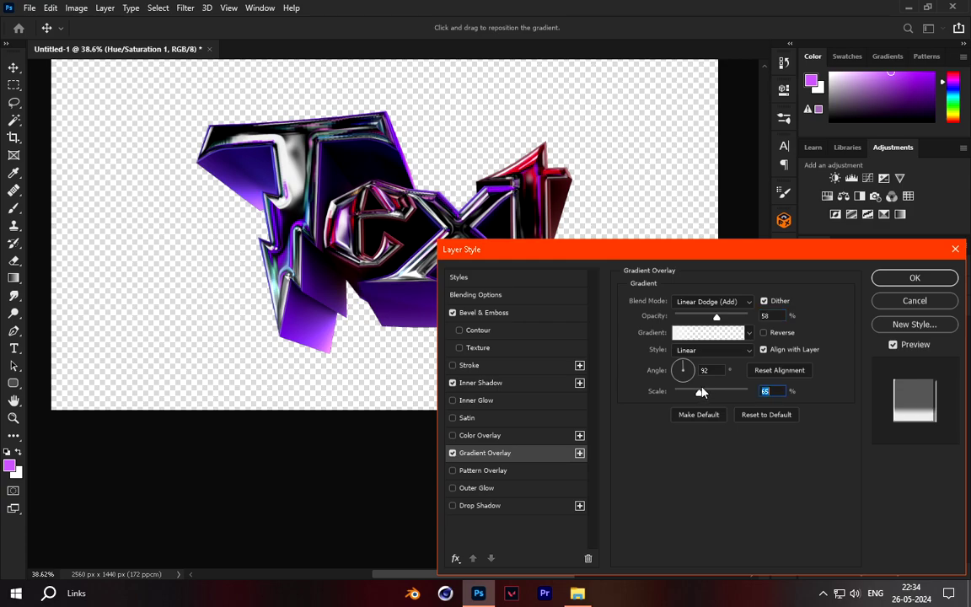
left_click_drag(714, 324, 698, 329)
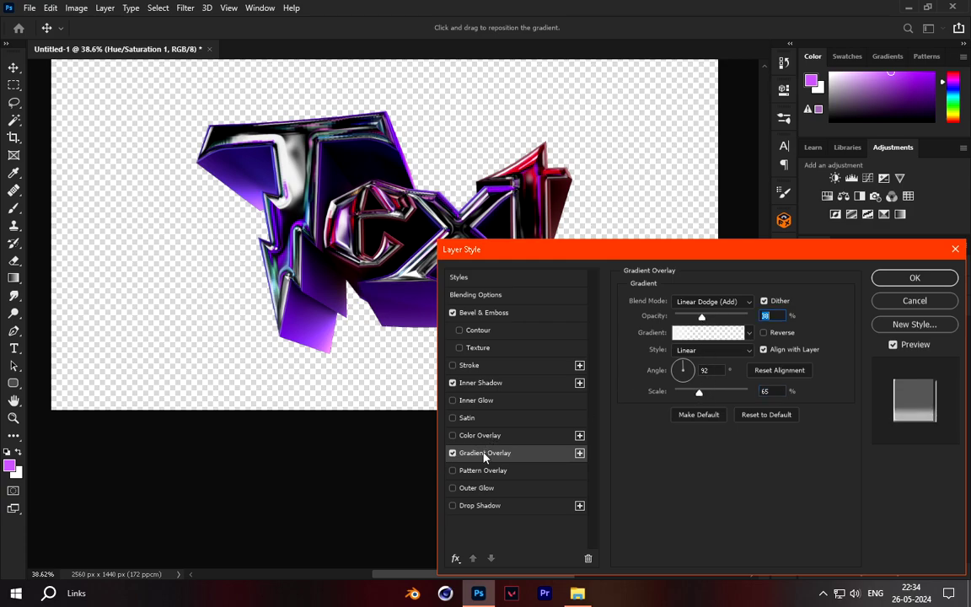
left_click(486, 368)
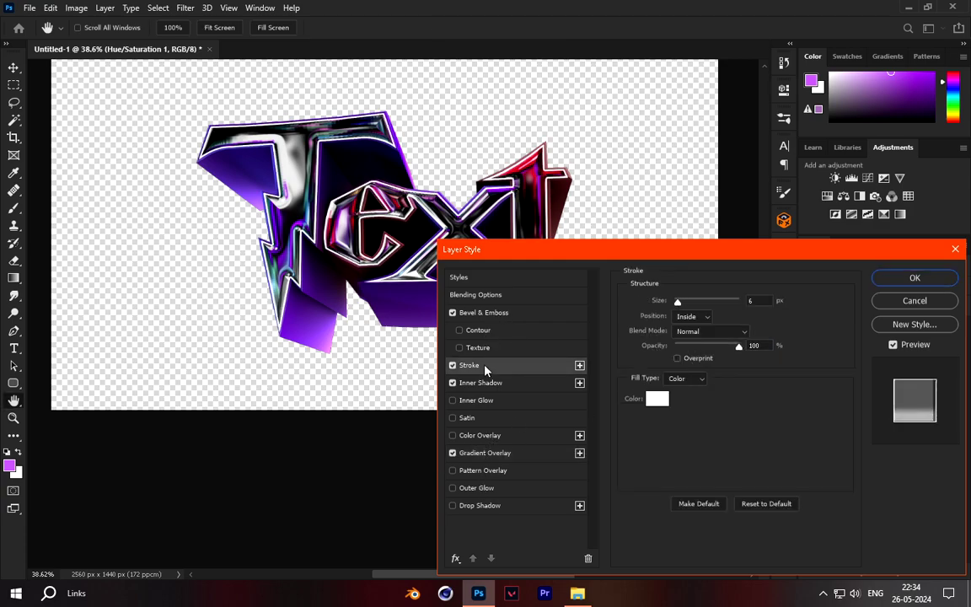
left_click_drag(677, 306, 674, 303)
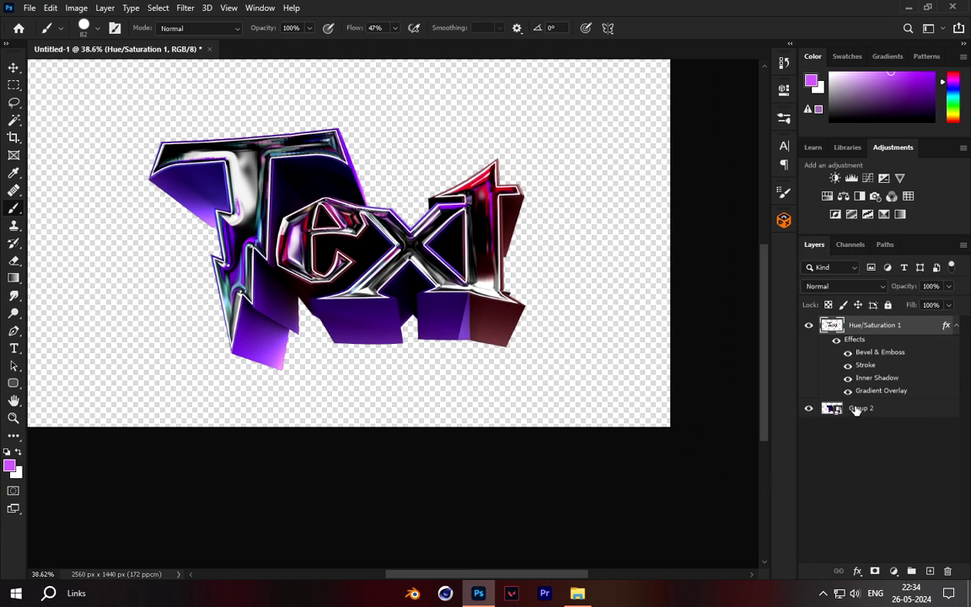
Step: Add a Bevel & Emboss effect to the Group 2 extrusion layer with 1% depth and a size of 6 px
left_click(856, 409)
left_click(857, 574)
left_click(892, 456)
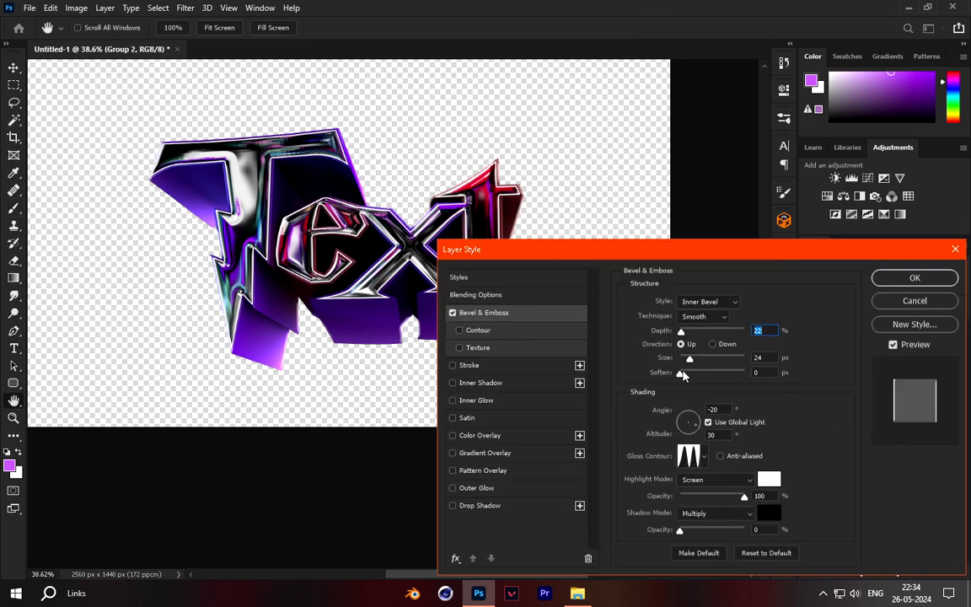
mouse_move(690, 360)
left_mouse_down()
mouse_move(681, 363)
mouse_move(697, 360)
mouse_move(693, 332)
mouse_move(646, 338)
left_mouse_up()
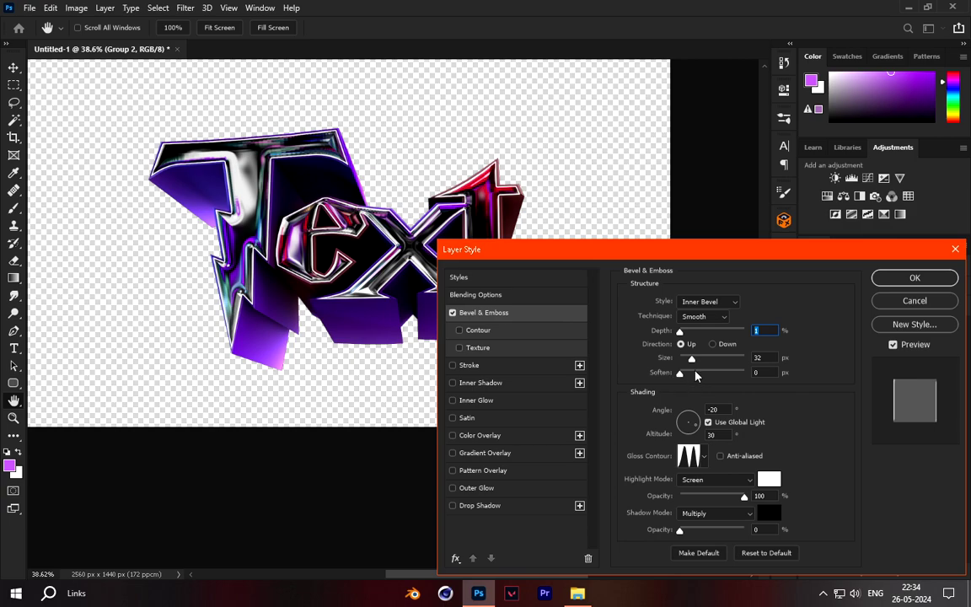
left_click_drag(689, 361, 685, 365)
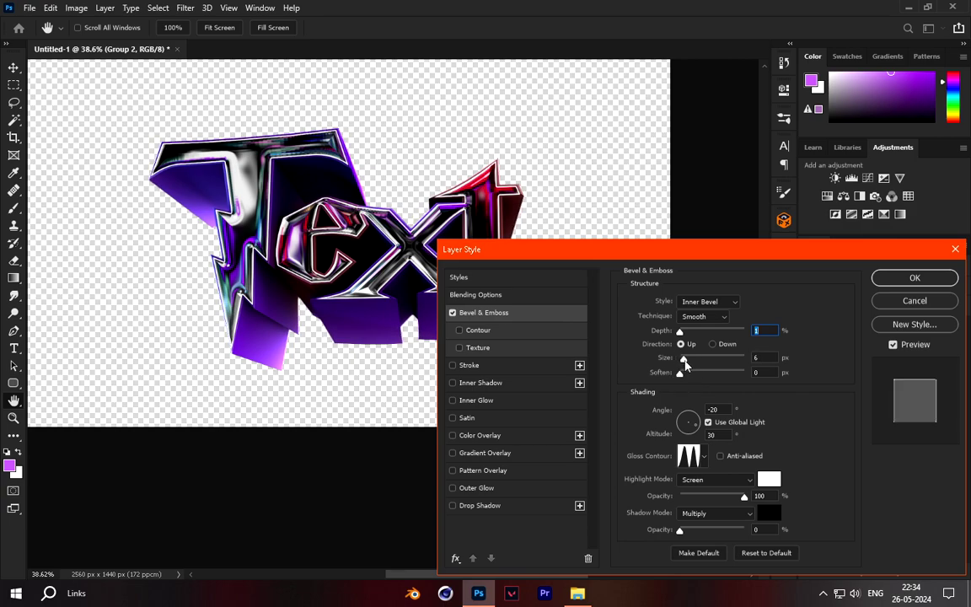
left_click(471, 419)
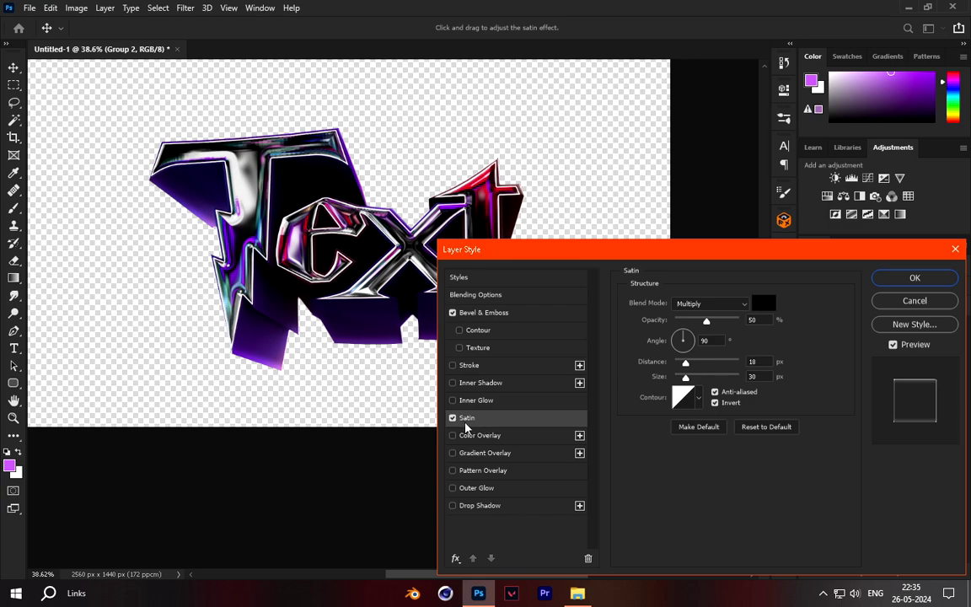
left_click(453, 419)
left_click(468, 472)
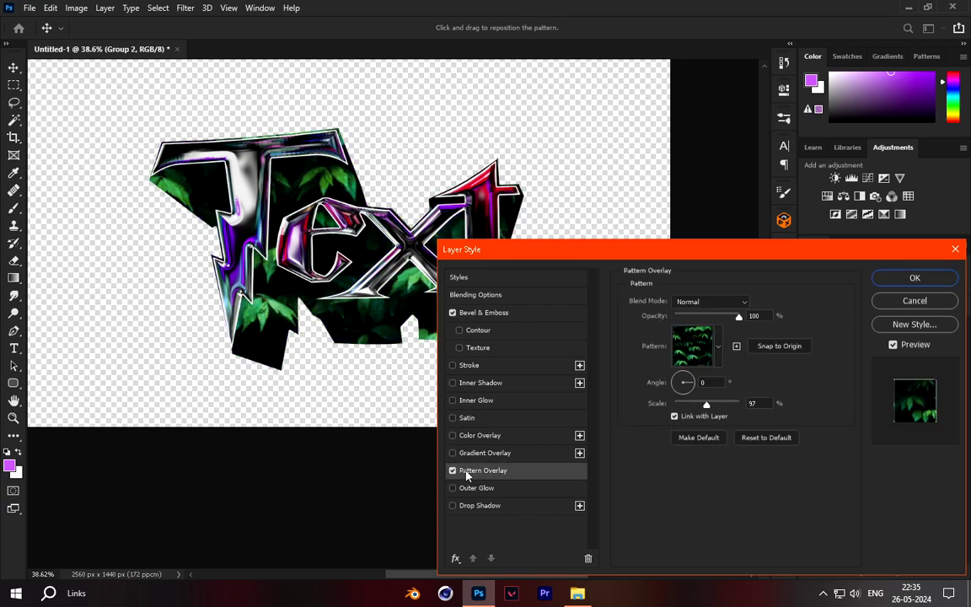
left_click(453, 471)
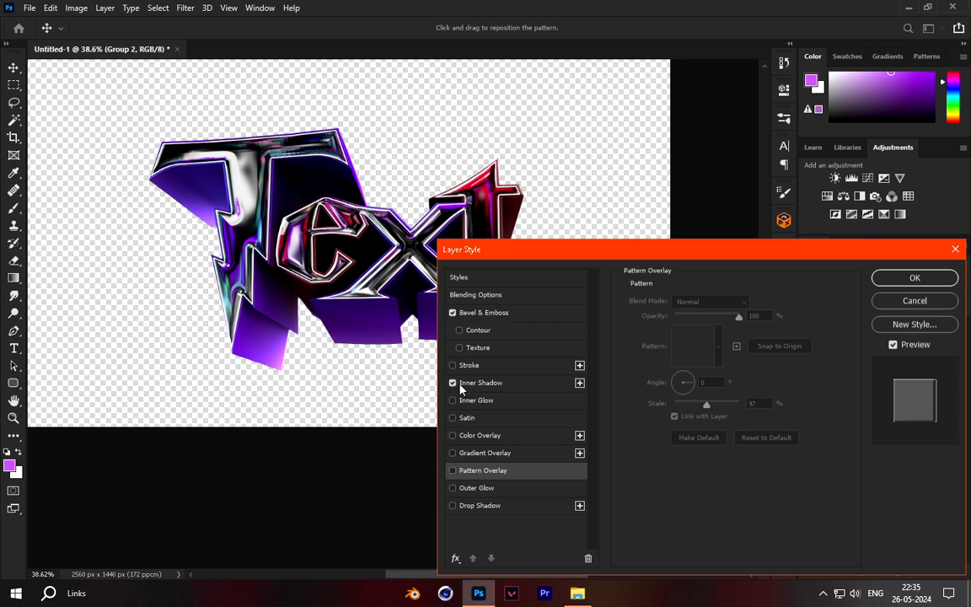
Step: Add an Inner Shadow and a white Linear Dodge (Add) Inner Glow of 1 px size to Group 2 and apply the layer style
left_click(465, 384)
left_click_drag(681, 398, 691, 398)
left_click(476, 404)
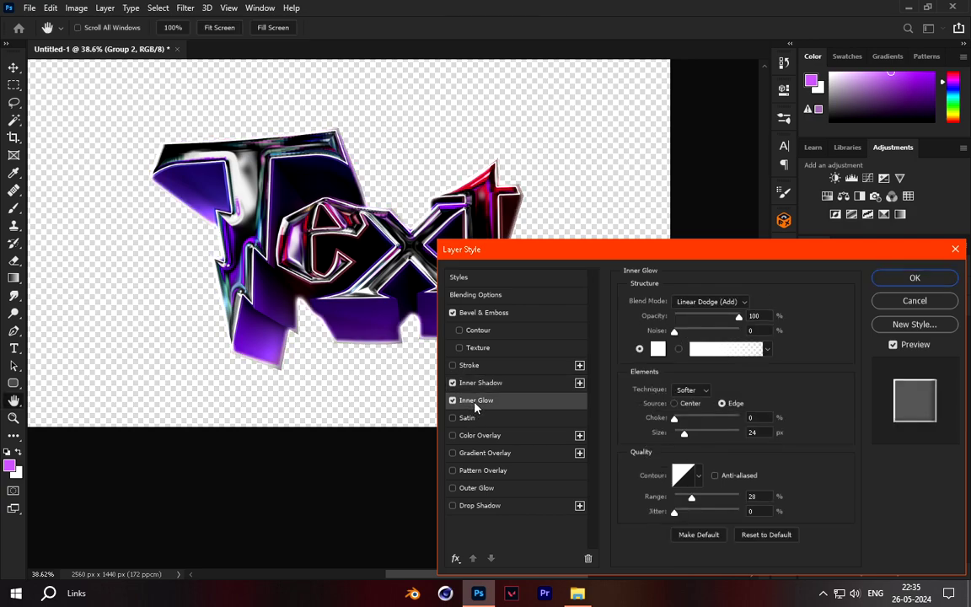
left_click_drag(684, 433, 672, 435)
type("1")
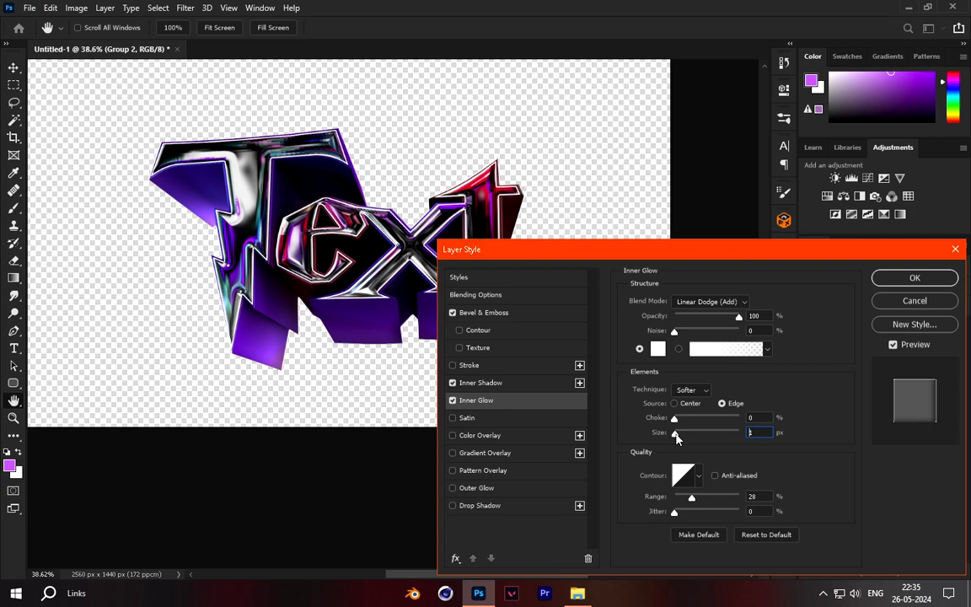
left_click(914, 278)
Step: Create a black Solid Color fill layer and move it beneath Group 2 as the background
left_click(890, 570)
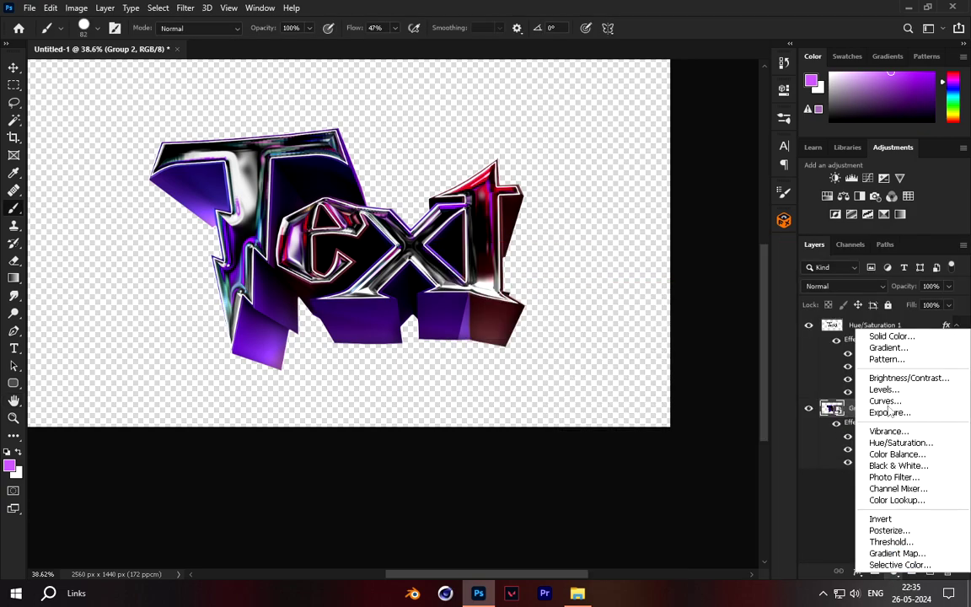
left_click(892, 335)
left_click(747, 350)
left_click(914, 178)
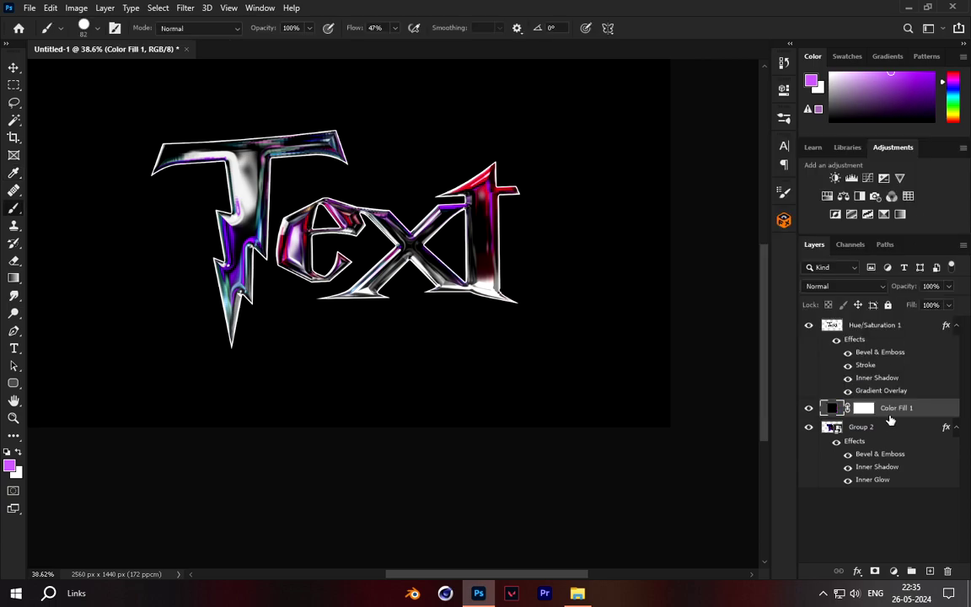
left_click_drag(894, 408, 871, 528)
Step: Examine the styled text against the black background, both as a whole and close up at the extrusion below the t
scroll(355, 309, "down", 3)
scroll(434, 316, "up", 5)
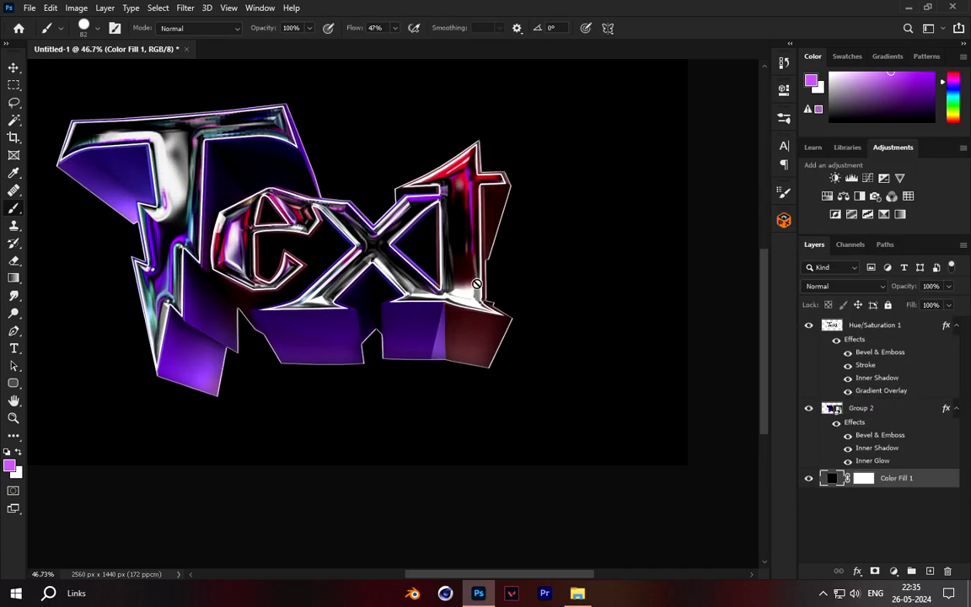
scroll(466, 274, "down", 12)
scroll(435, 294, "up", 3)
scroll(435, 293, "up", 8)
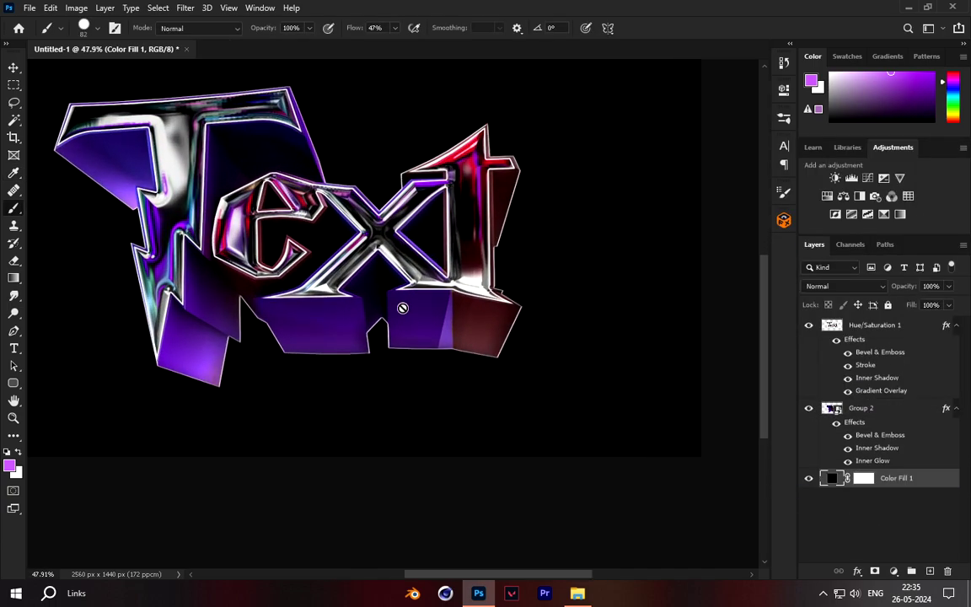
scroll(463, 295, "down", 5)
scroll(667, 390, "up", 3)
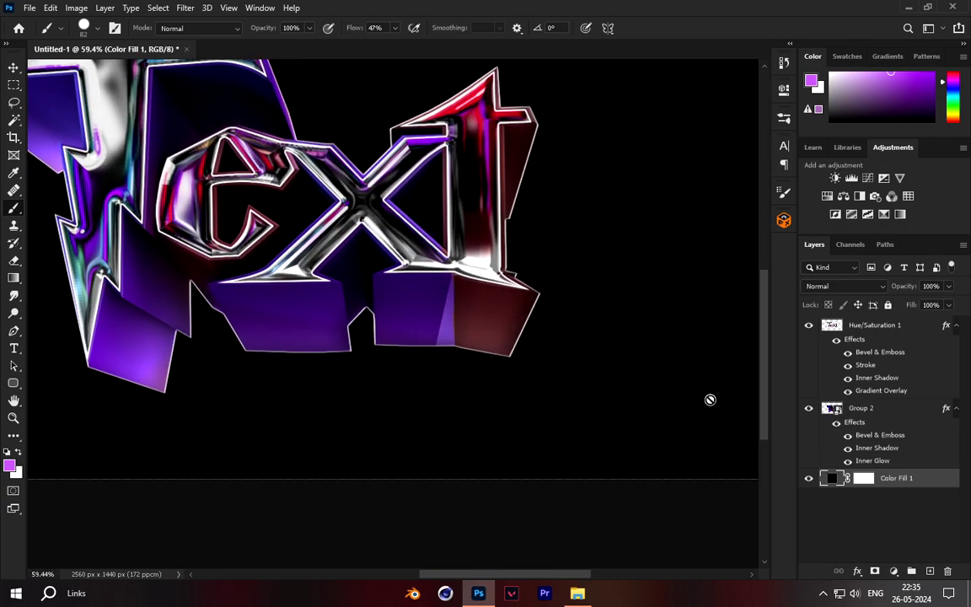
scroll(432, 249, "down", 4)
scroll(416, 356, "up", 4)
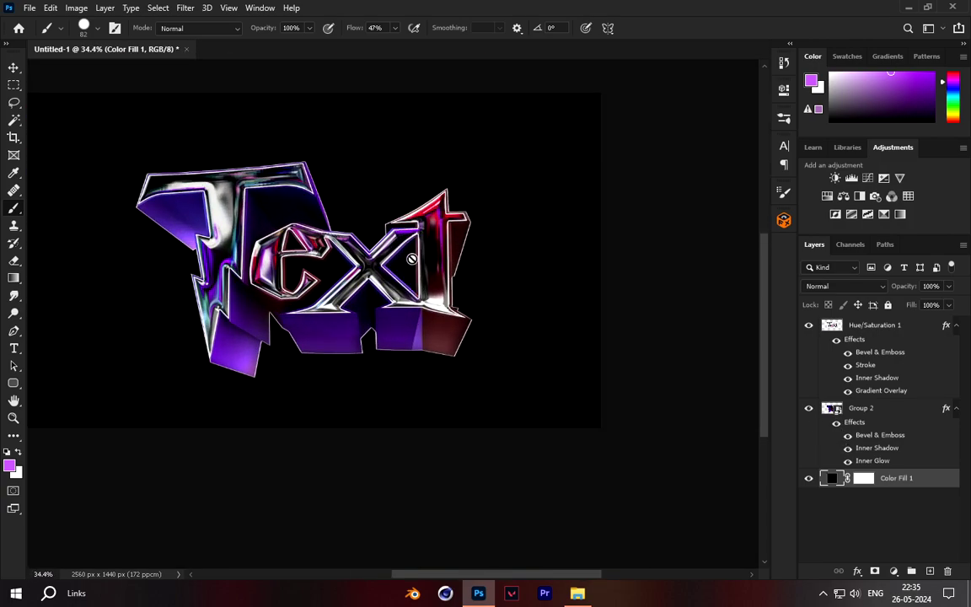
scroll(415, 356, "up", 2)
scroll(416, 356, "down", 3)
scroll(431, 346, "up", 5)
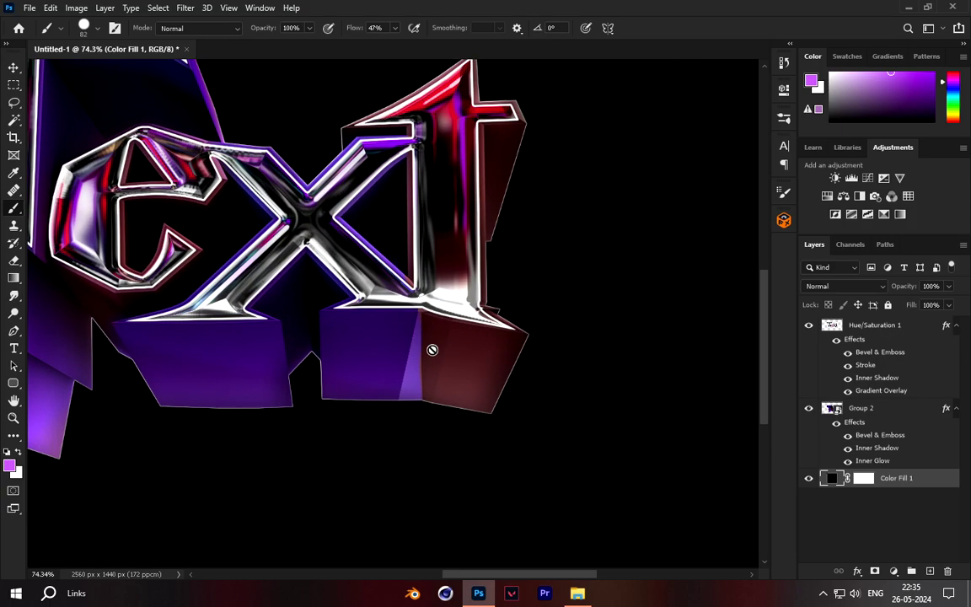
scroll(436, 354, "up", 2)
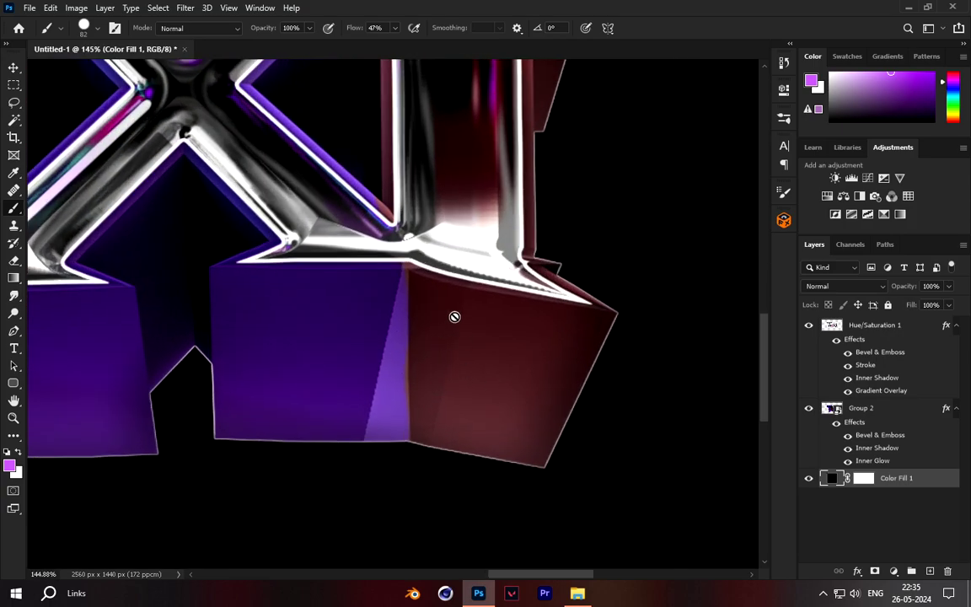
Step: Add a Hue/Saturation adjustment clipped to the Group 2 extrusion layer and set its Hue to +55
left_click(854, 411)
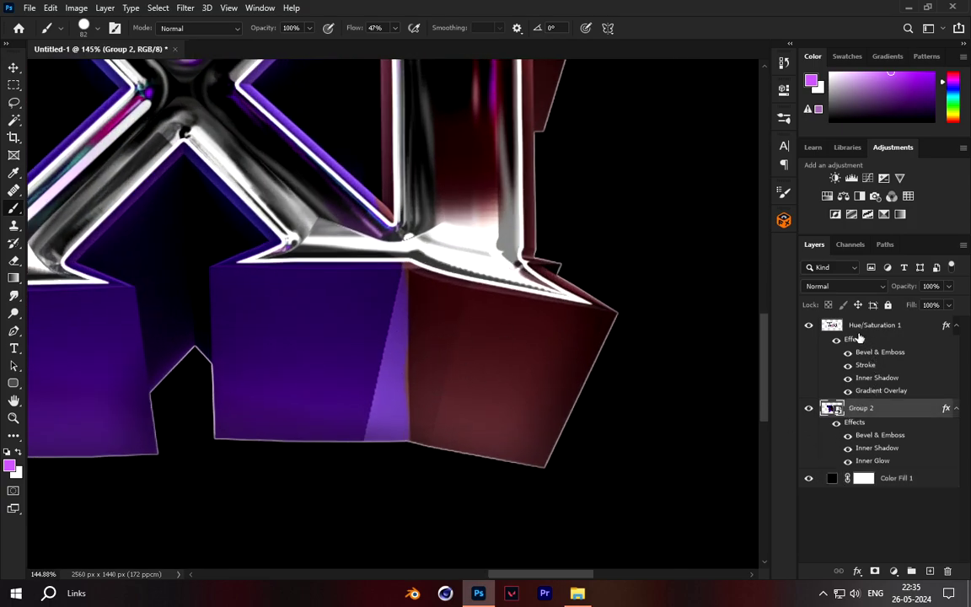
left_click(893, 572)
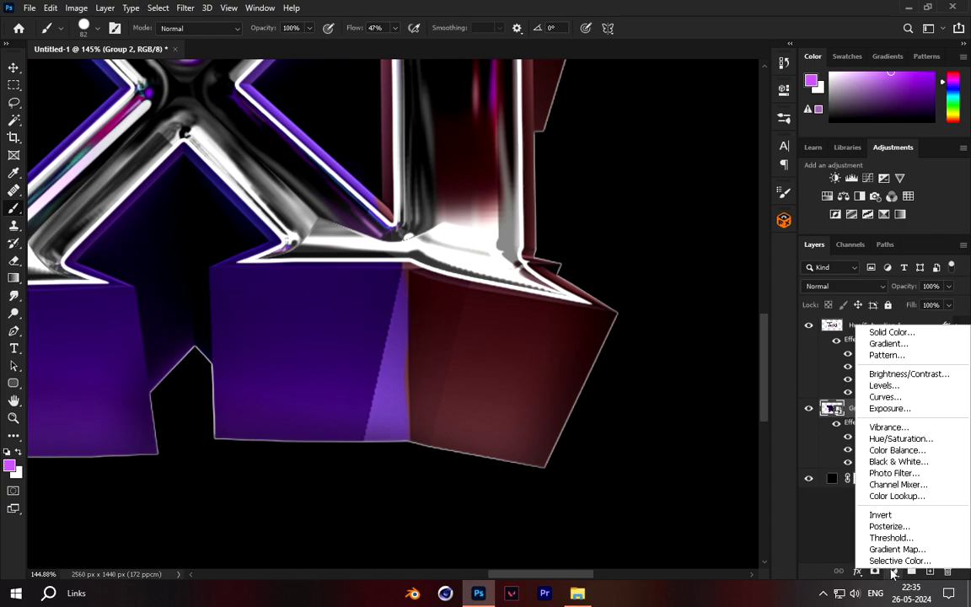
left_click(884, 434)
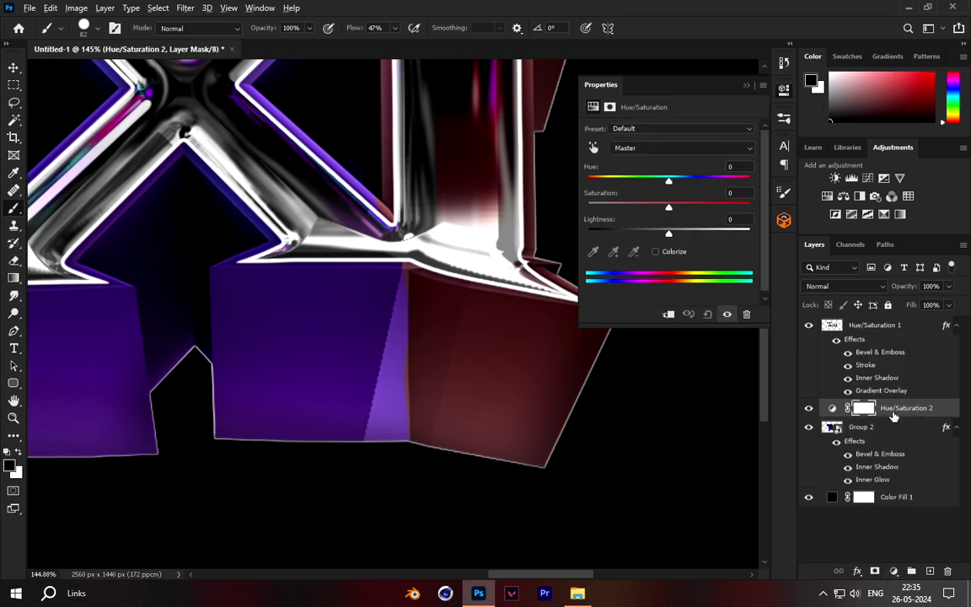
left_click(903, 416, "alt")
left_click_drag(667, 181, 708, 183)
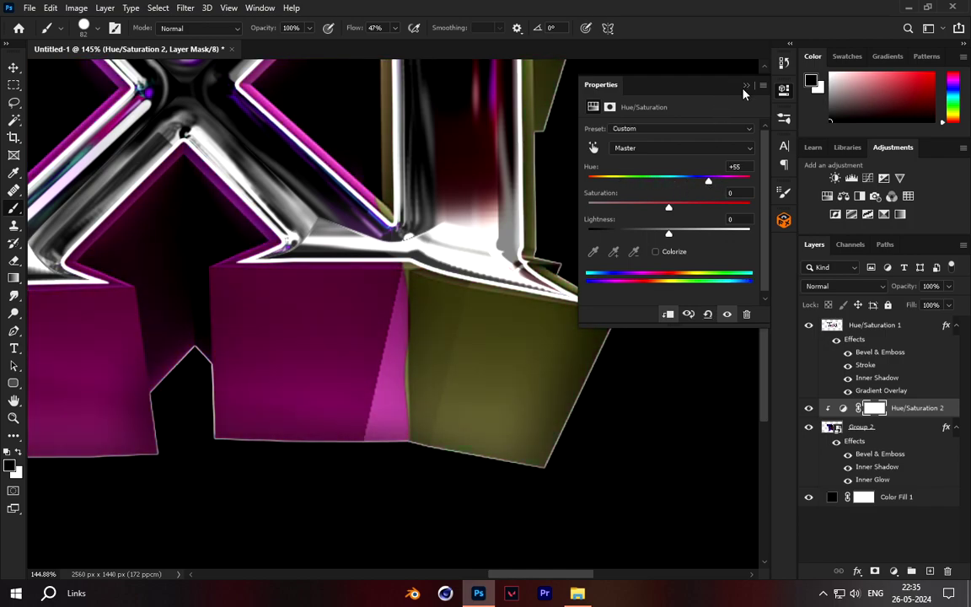
Step: Set the Hue of the clipped Hue/Saturation 2 adjustment to +82 and check the recoloured extrusion across the text
left_click(745, 87)
left_click(843, 408)
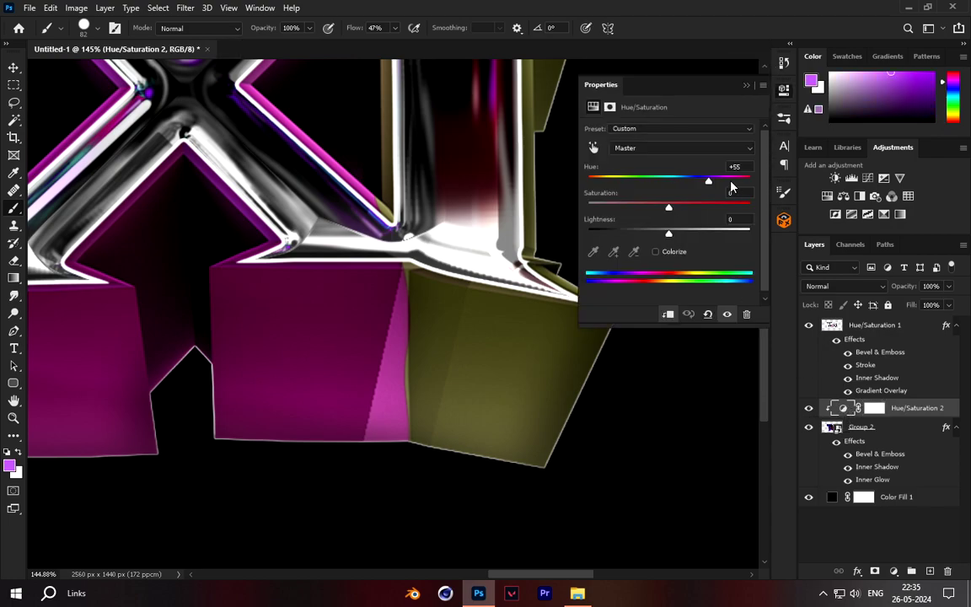
left_click_drag(713, 184, 716, 184)
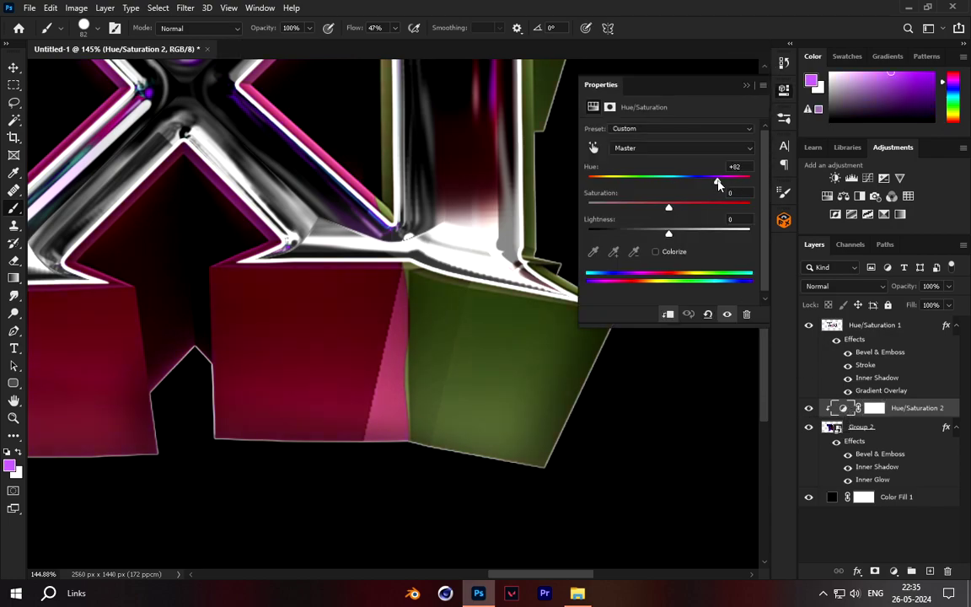
left_click(745, 86)
scroll(257, 282, "down", 6)
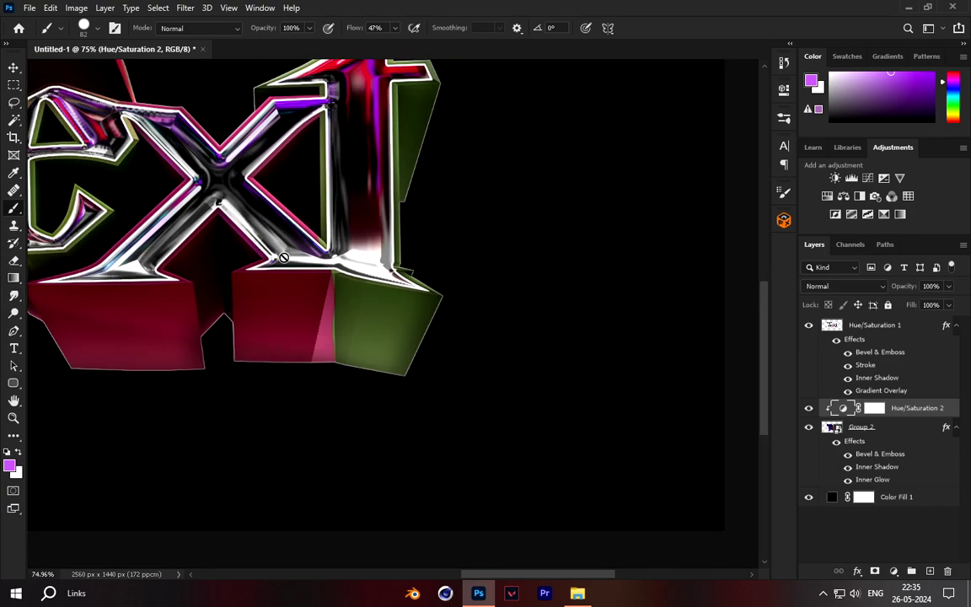
left_click(18, 453)
scroll(354, 320, "down", 6)
scroll(204, 251, "up", 3)
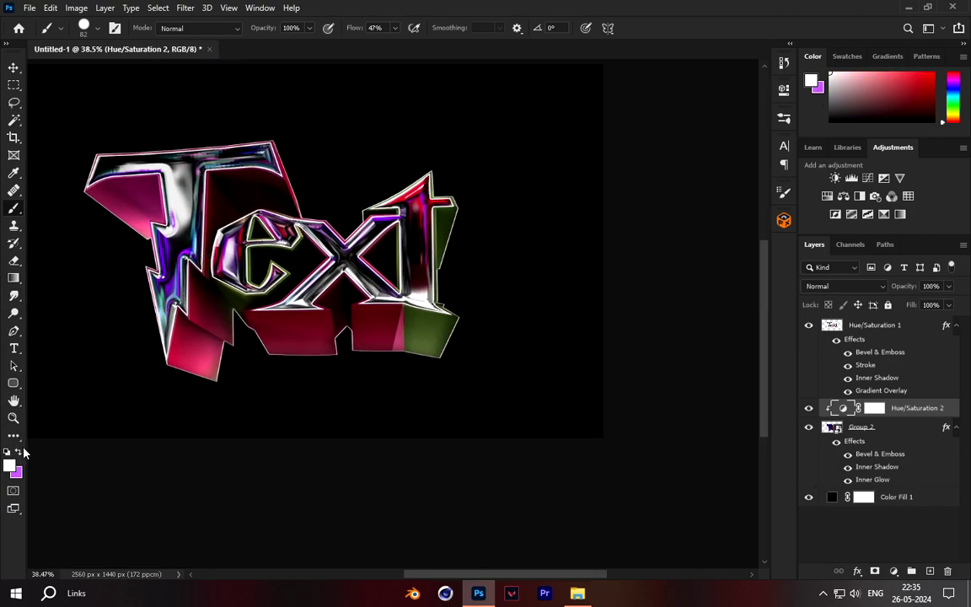
scroll(371, 253, "up", 5)
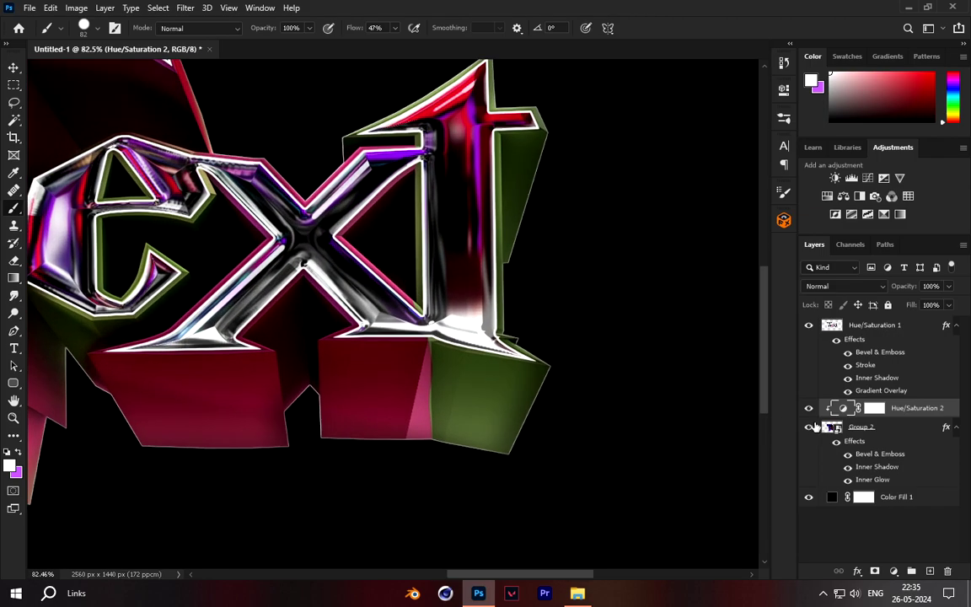
scroll(472, 253, "down", 4)
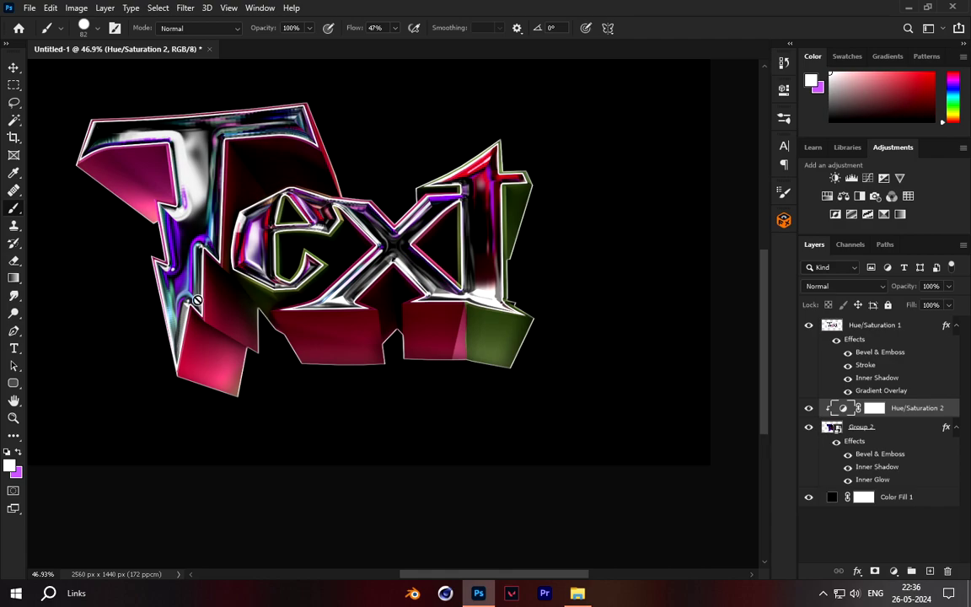
Step: Paint black with a soft 42 px brush on the Hue/Saturation 2 mask over the green side faces of the e and t
left_click(874, 408)
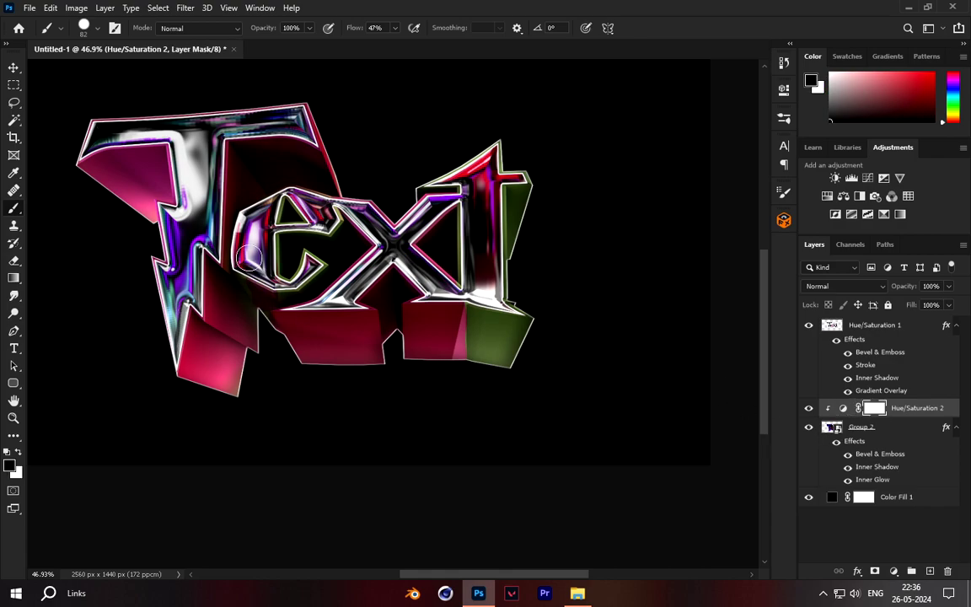
scroll(253, 297, "up", 2)
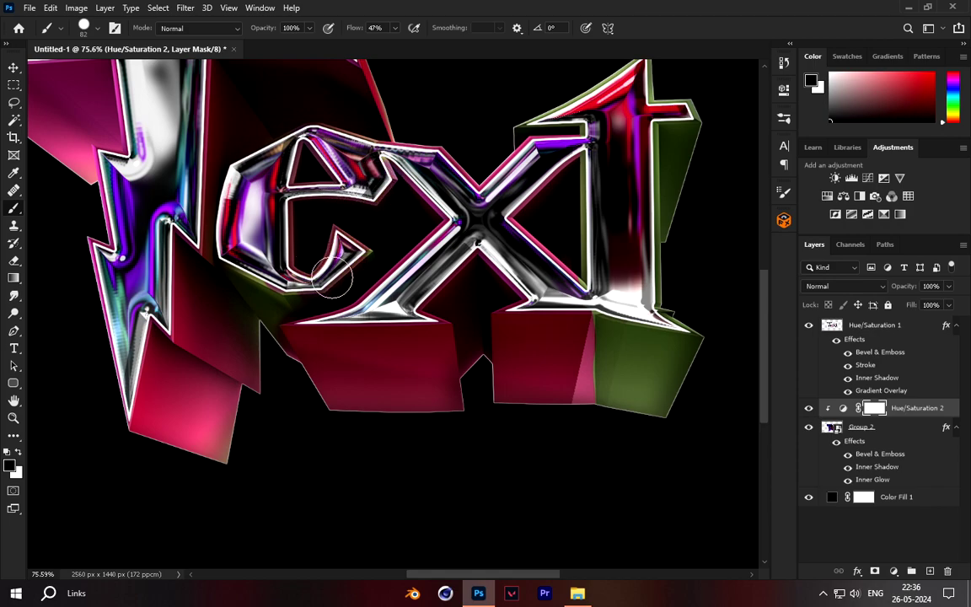
right_click(264, 293)
left_click(357, 419)
key("Return")
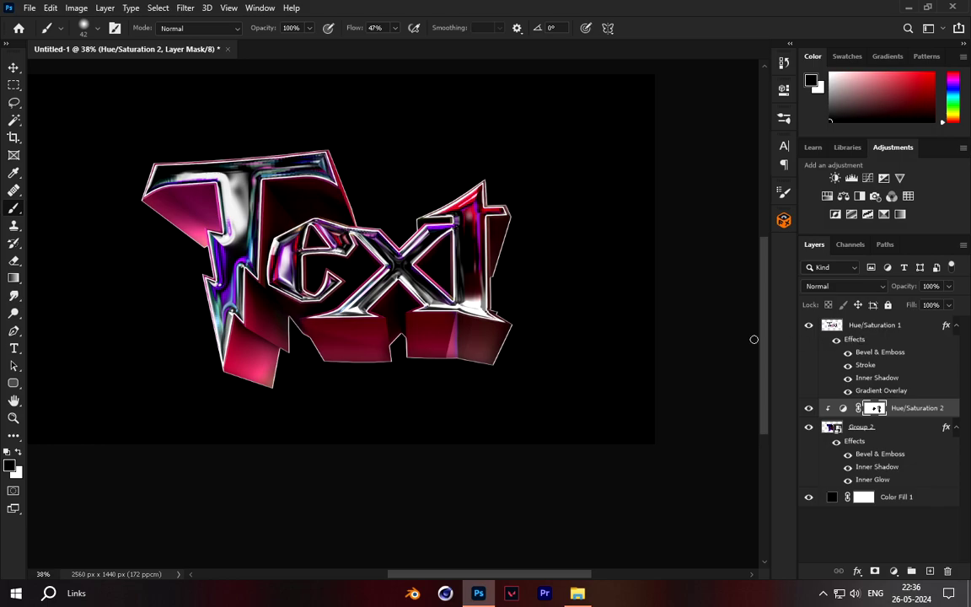
scroll(392, 274, "down", 5)
scroll(413, 266, "up", 5)
scroll(405, 265, "down", 5)
scroll(403, 266, "up", 2)
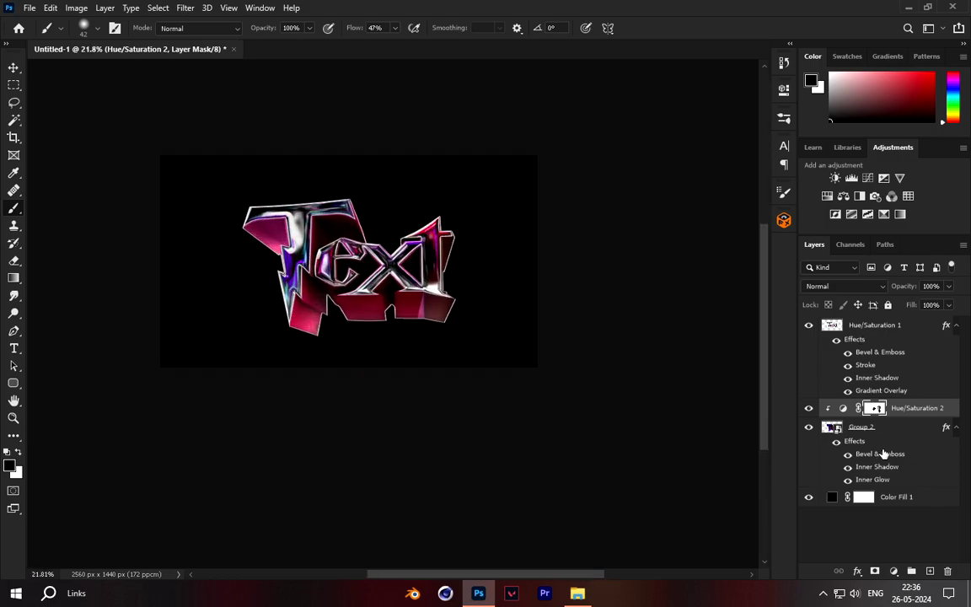
Step: Merge the clipped Hue/Saturation 2 adjustment with Group 2 and duplicate the merged extrusion layer
right_click(877, 433)
left_click(733, 407)
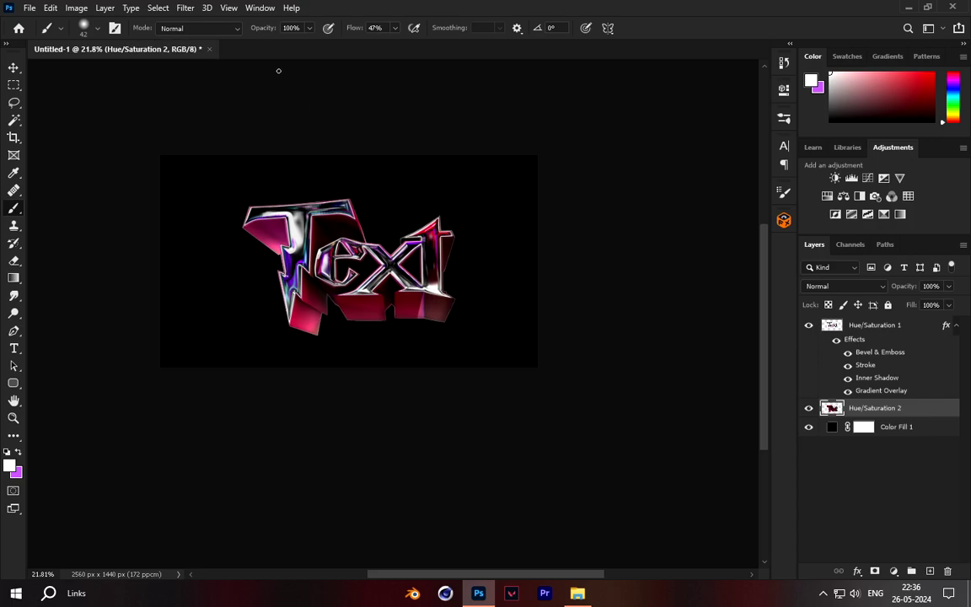
left_click(182, 8)
left_click(358, 9)
key("ctrl+j")
Step: Apply the Filter Gallery's Chrome filter with Detail 7 and Smoothness 3 to the duplicated extrusion layer
left_click(186, 7)
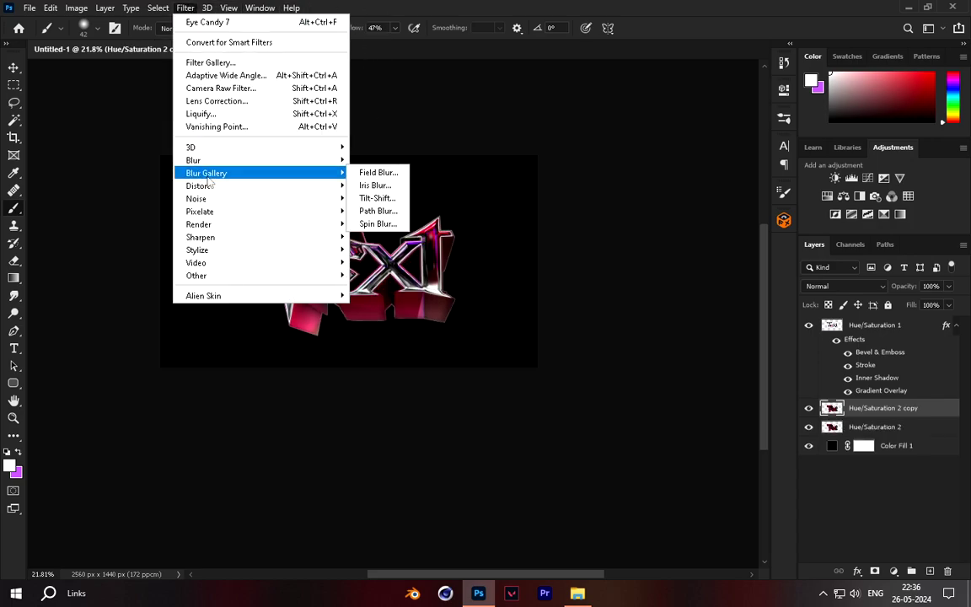
left_click(238, 71)
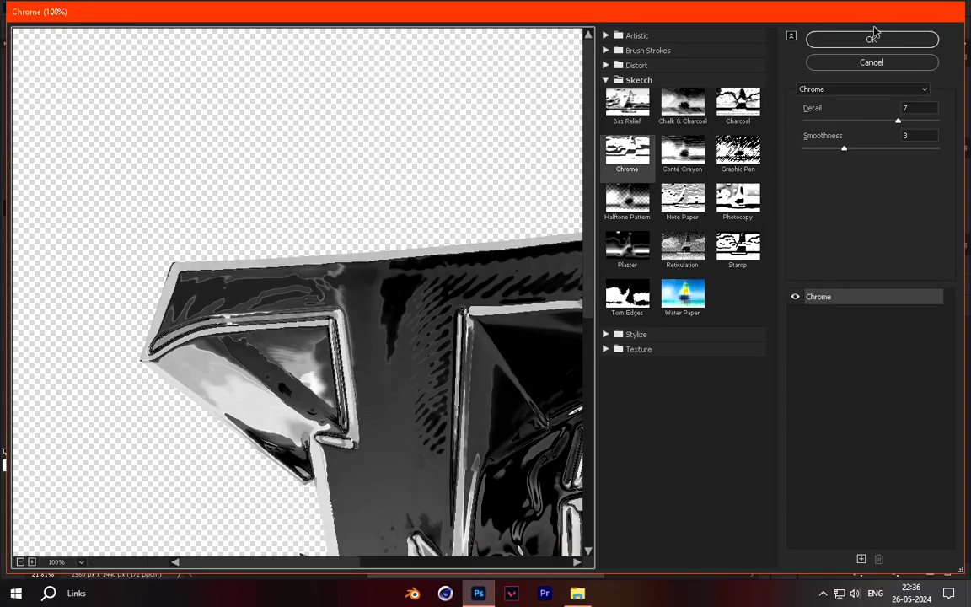
left_click(874, 34)
scroll(440, 251, "up", 4)
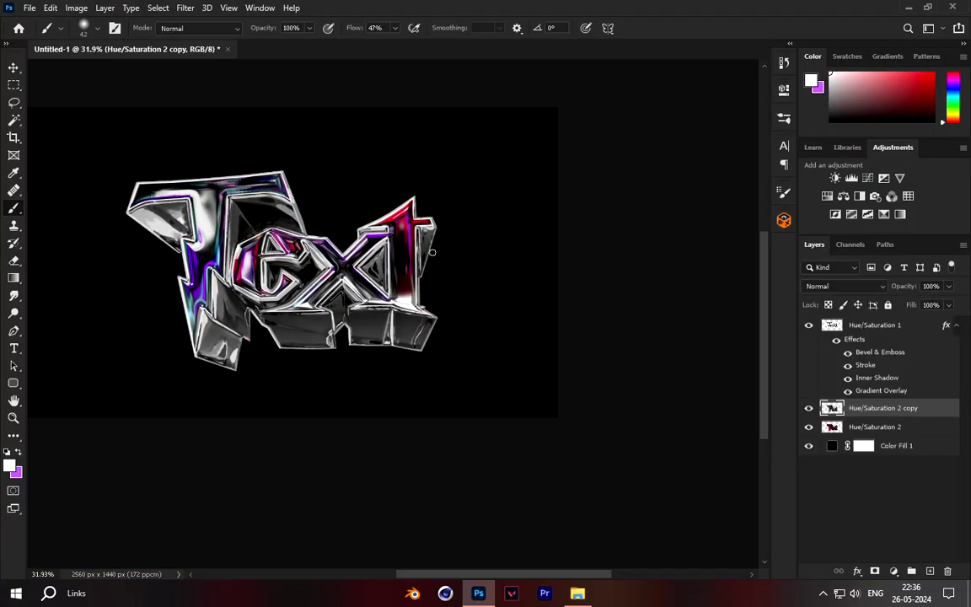
Step: Set the chrome-filtered extrusion copy's blend mode to Overlay
left_click(874, 287)
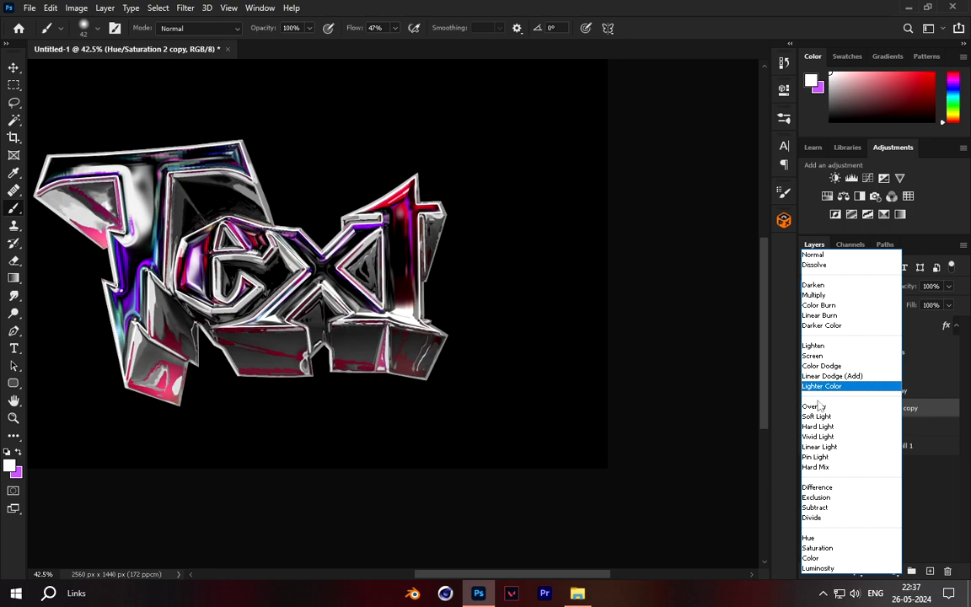
left_click(817, 408)
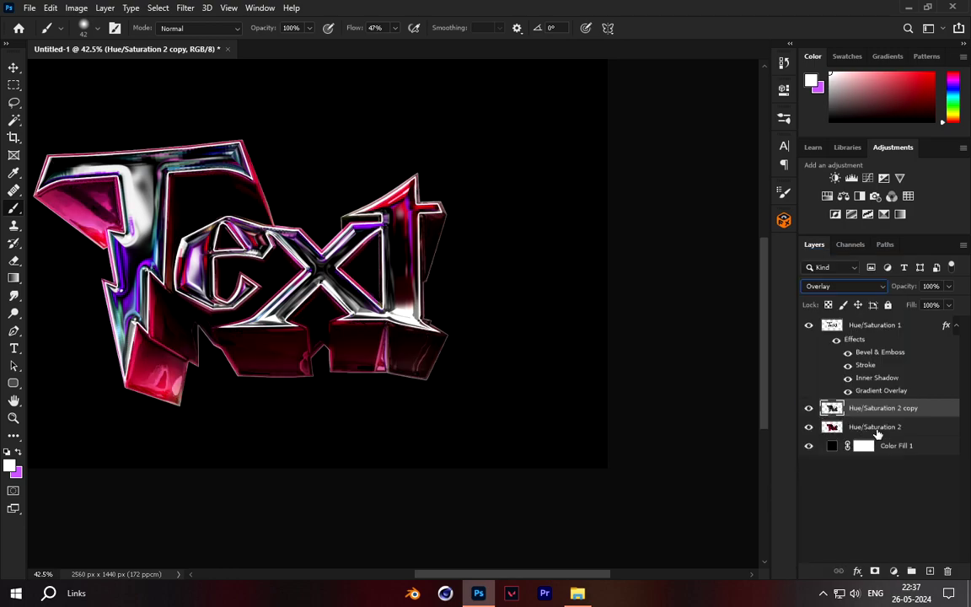
scroll(488, 251, "down", 2)
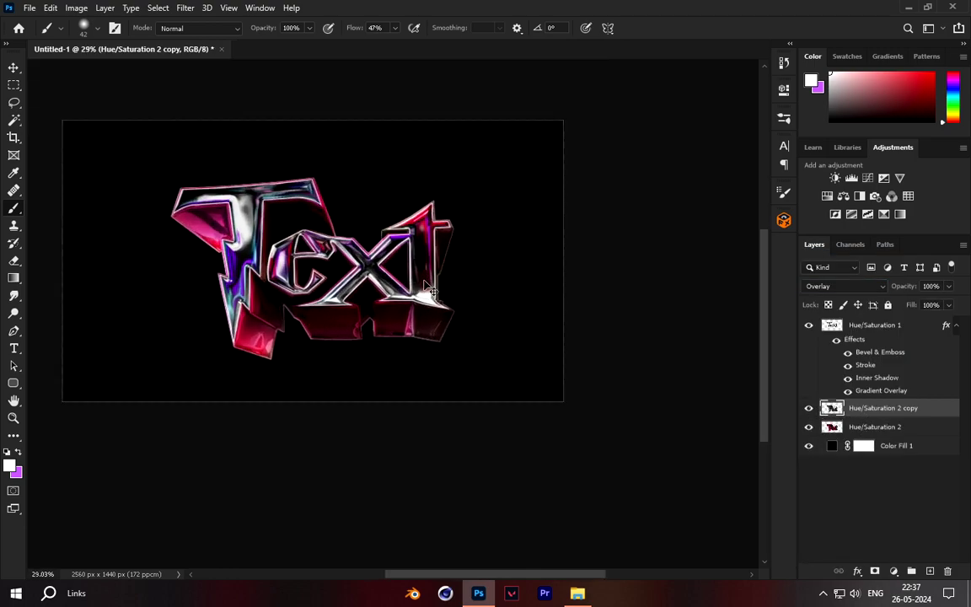
Step: Duplicate the chrome Overlay layer and set the new copy's blend mode to Lighter Color
key("ctrl+j")
left_click(834, 286)
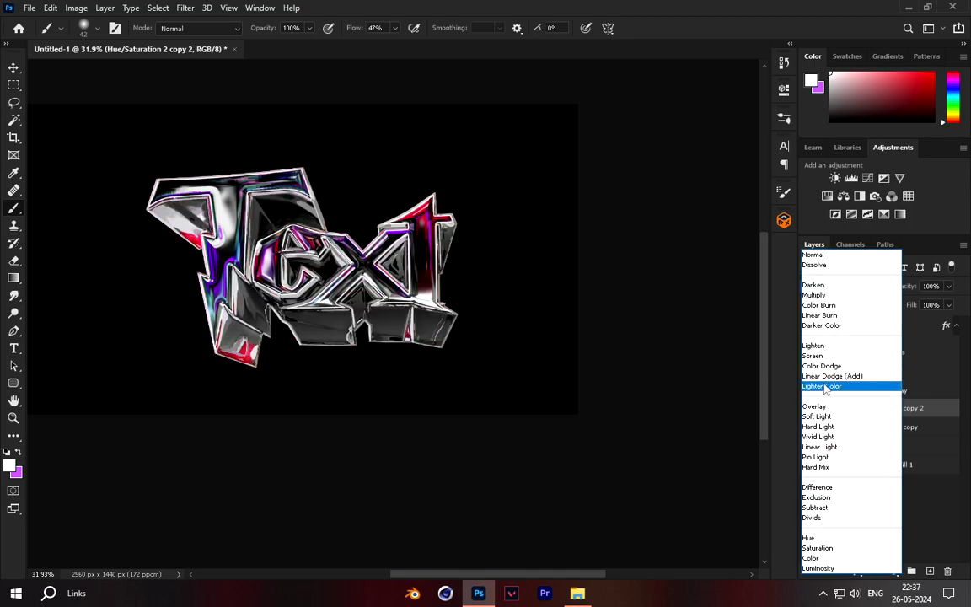
left_click(814, 386)
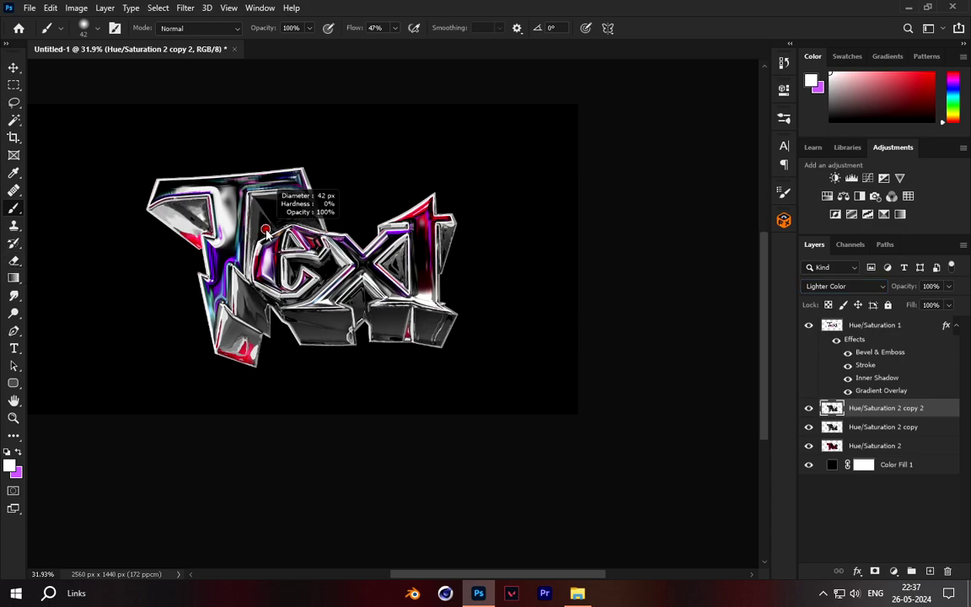
Step: Erase most of the Lighter Color chrome copy across the text with a soft 457 px eraser, comparing the layer on and off
left_click(13, 262)
mouse_move(235, 197)
left_mouse_down()
mouse_move(186, 211)
mouse_move(320, 182)
mouse_move(310, 201)
mouse_move(335, 254)
mouse_move(253, 271)
mouse_move(345, 319)
mouse_move(304, 316)
mouse_move(423, 337)
mouse_move(345, 291)
mouse_move(383, 329)
mouse_move(393, 302)
mouse_move(412, 312)
mouse_move(235, 305)
mouse_move(270, 297)
mouse_move(239, 293)
mouse_move(274, 277)
mouse_move(357, 263)
mouse_move(300, 241)
mouse_move(463, 343)
mouse_move(409, 338)
mouse_move(426, 310)
left_mouse_up()
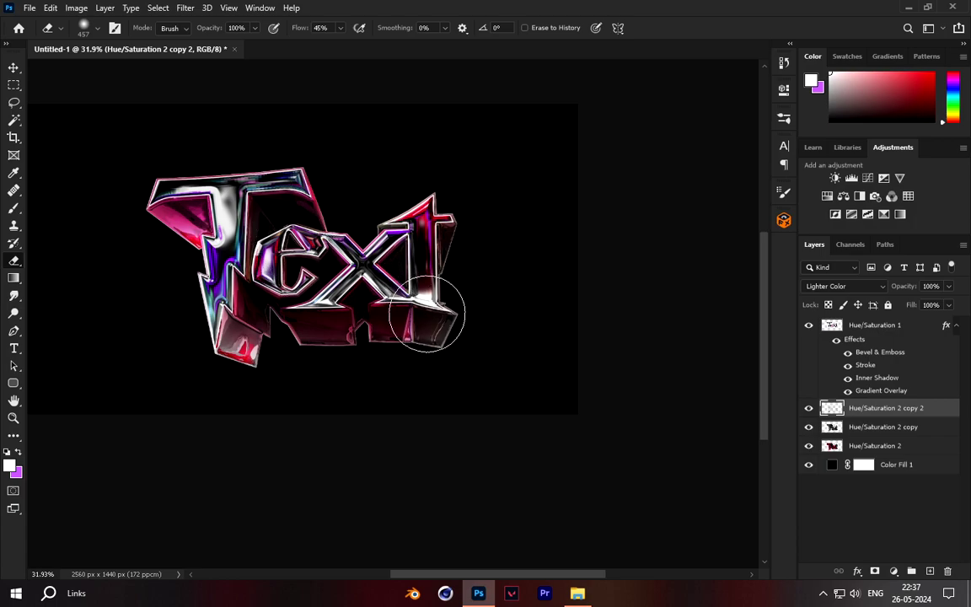
left_click(809, 408)
left_click(809, 408)
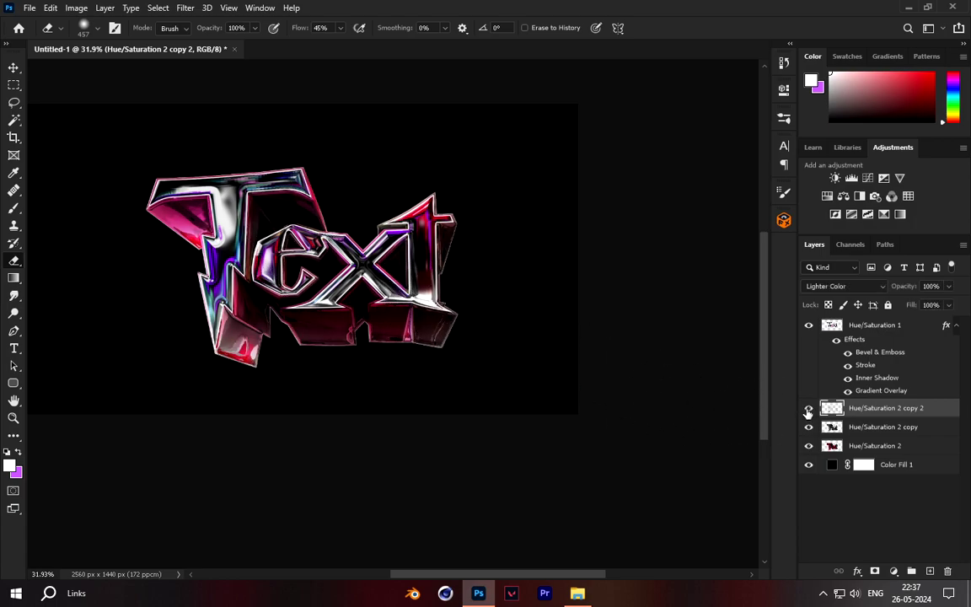
left_click(810, 408)
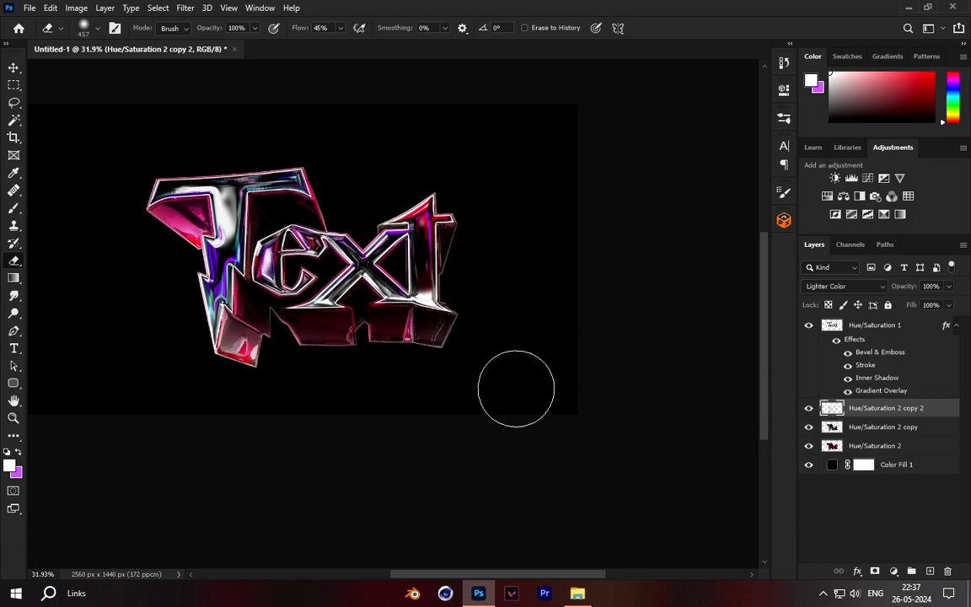
scroll(469, 309, "up", 1)
scroll(468, 309, "down", 2)
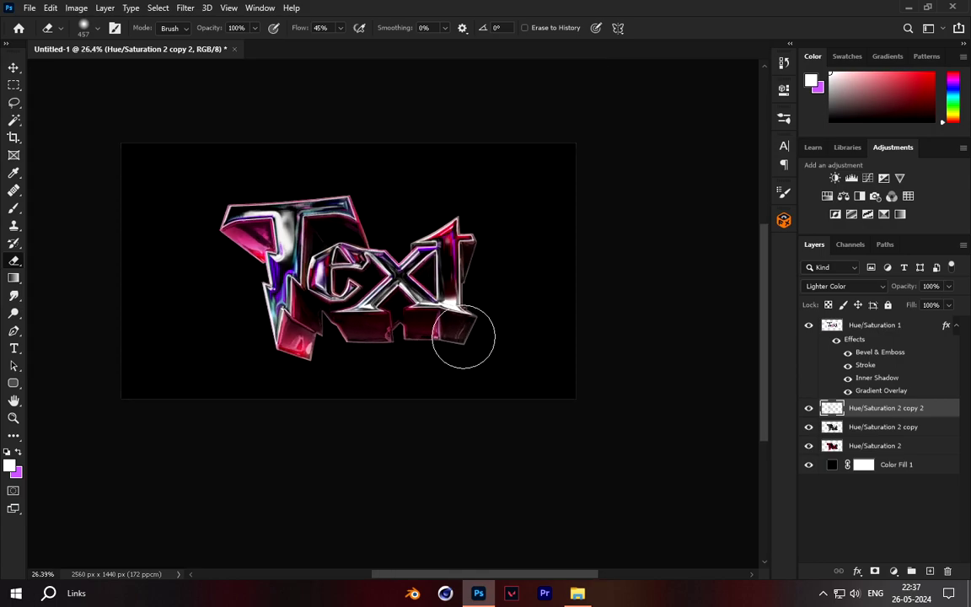
Step: Merge the two chrome copies and the Hue/Saturation 2 extrusion layer into one layer
scroll(538, 340, "up", 1)
left_click(873, 445, "shift")
right_click(876, 439)
left_click(843, 406)
Step: In the Camera Raw Filter, set temperature -6, tint +7, exposure -0.45, contrast +20, highlights +9, shadows -11, whites +14 and blacks -12
left_click(186, 8)
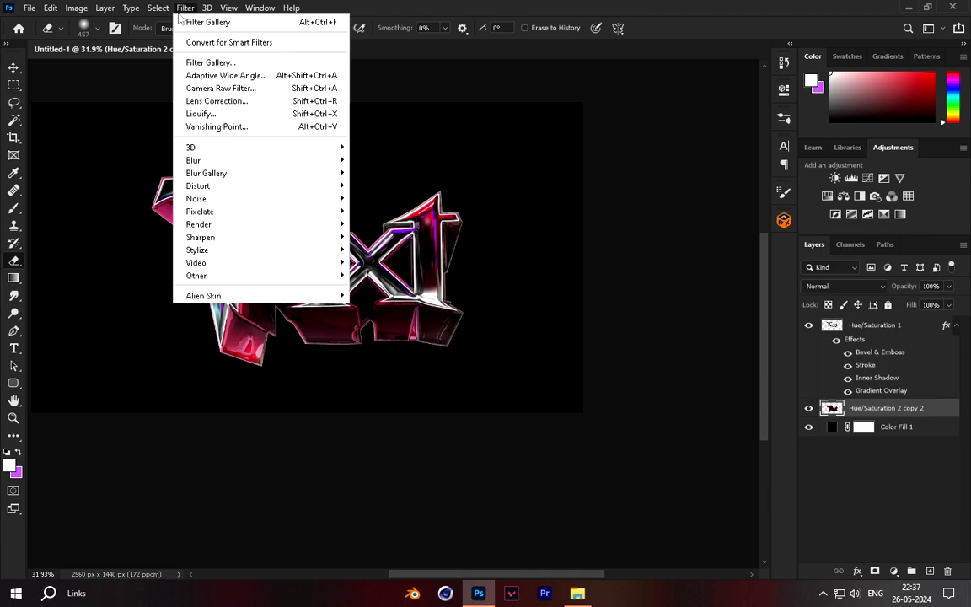
left_click(238, 88)
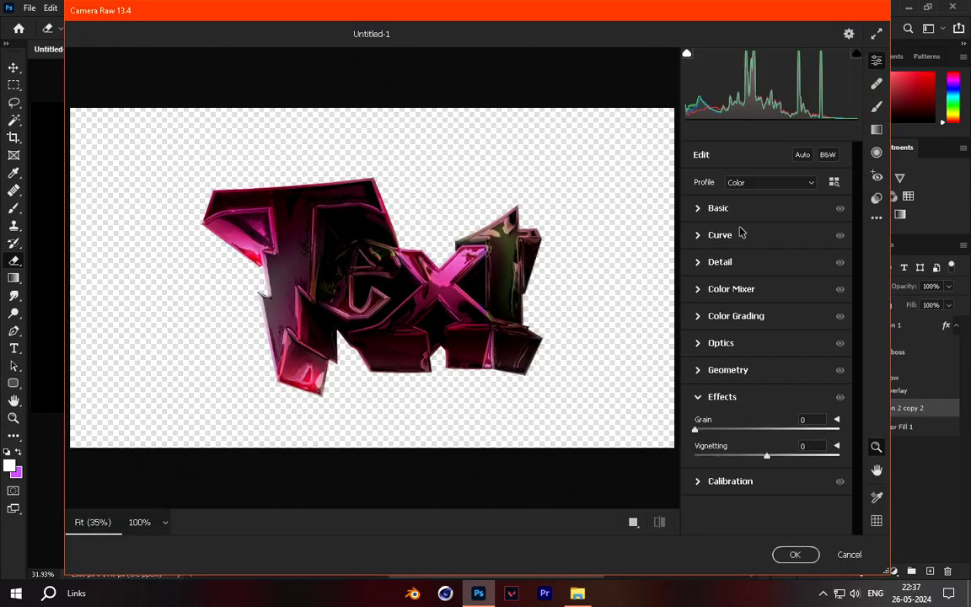
left_click(740, 210)
left_click_drag(766, 225, 759, 338)
left_click_drag(766, 358, 779, 412)
Step: Set the Camera Raw texture to +16, clarity +13, dehaze +10, vibrance +12 and saturation +6
left_click_drag(766, 433, 771, 507)
scroll(731, 463, "down", 1)
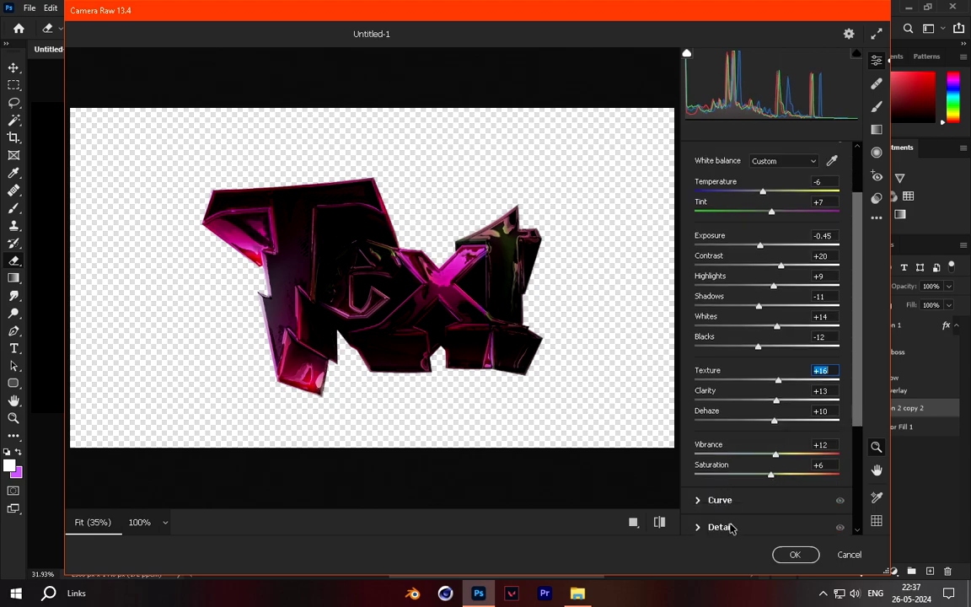
Step: Grade the midtones to hue 0 and saturation 11 and apply the Camera Raw Filter to the merged extrusion layer
left_click(730, 528)
left_click(724, 431)
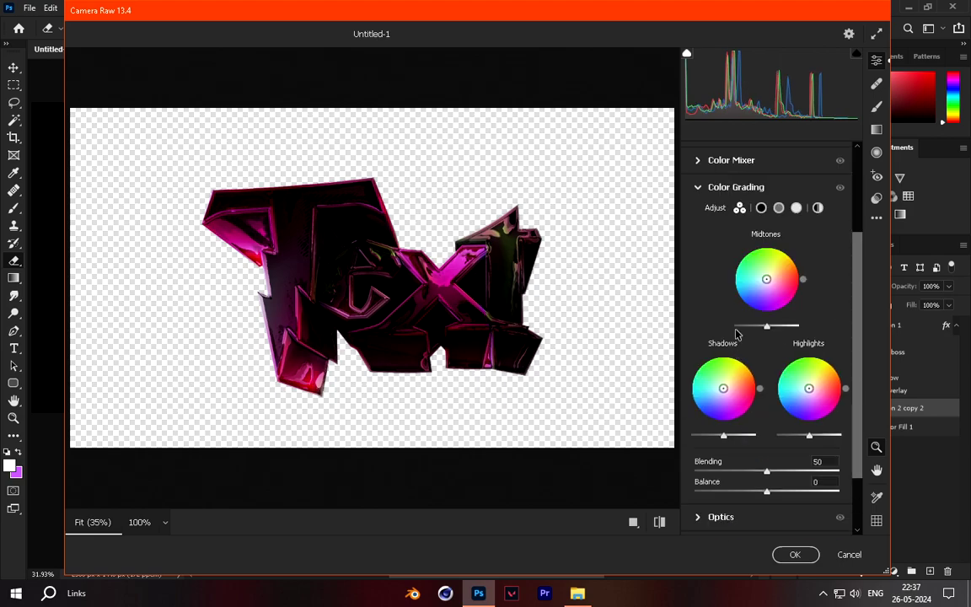
left_click_drag(767, 279, 770, 279)
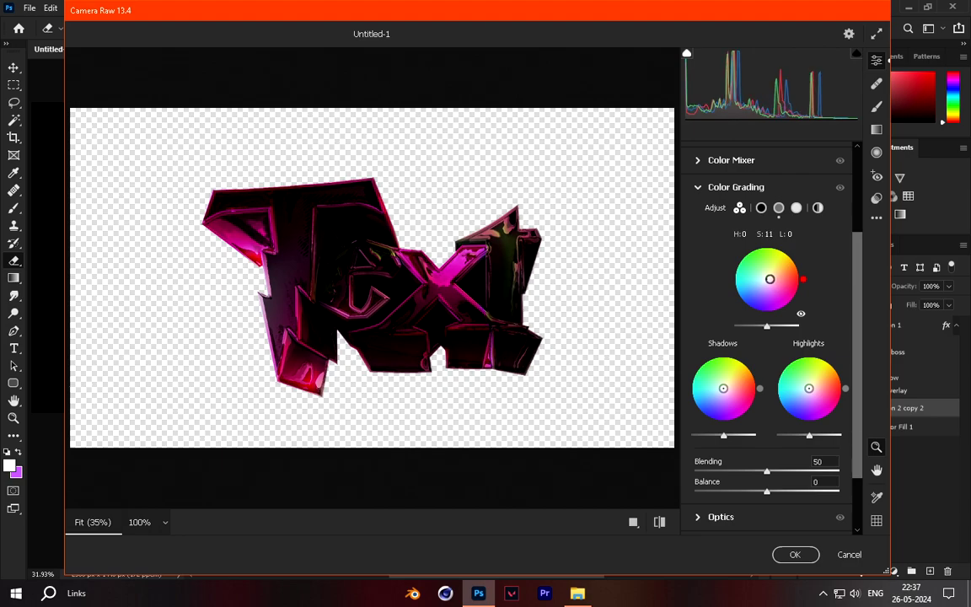
left_click(795, 554)
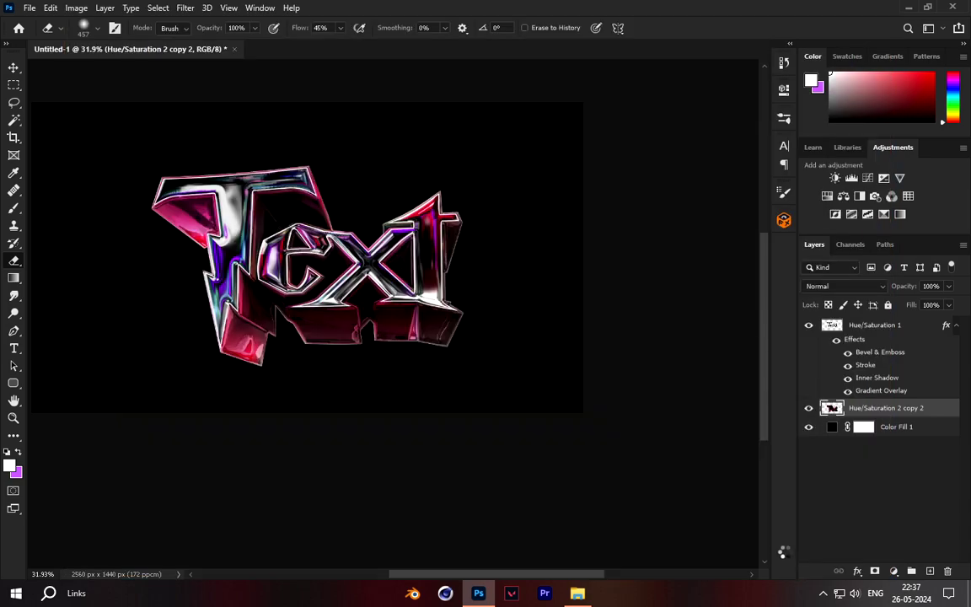
scroll(474, 282, "down", 2)
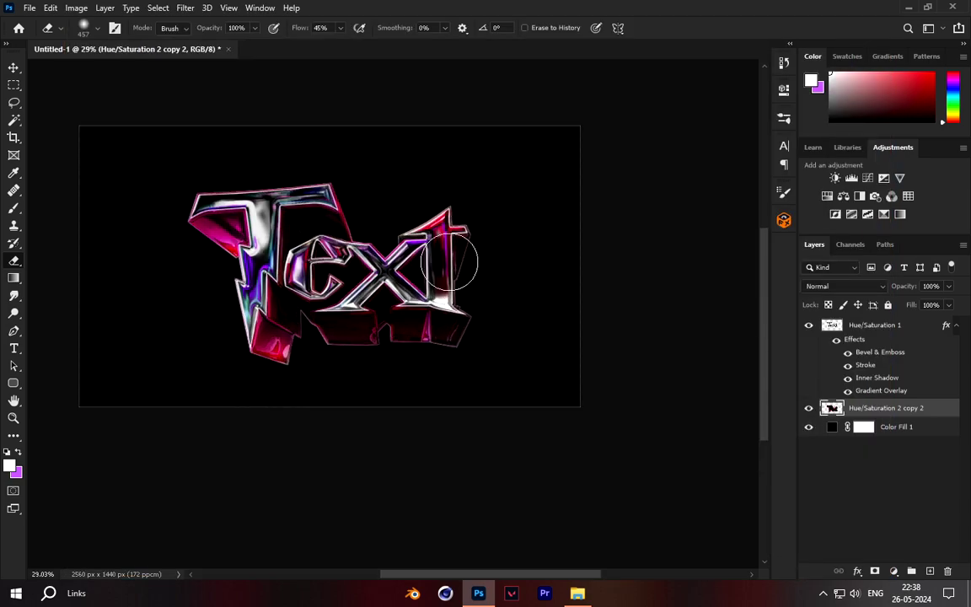
scroll(411, 294, "up", 3)
Step: Duplicate the Hue/Saturation 1 text face layer together with its layer effects
left_click(853, 328)
scroll(457, 287, "up", 2)
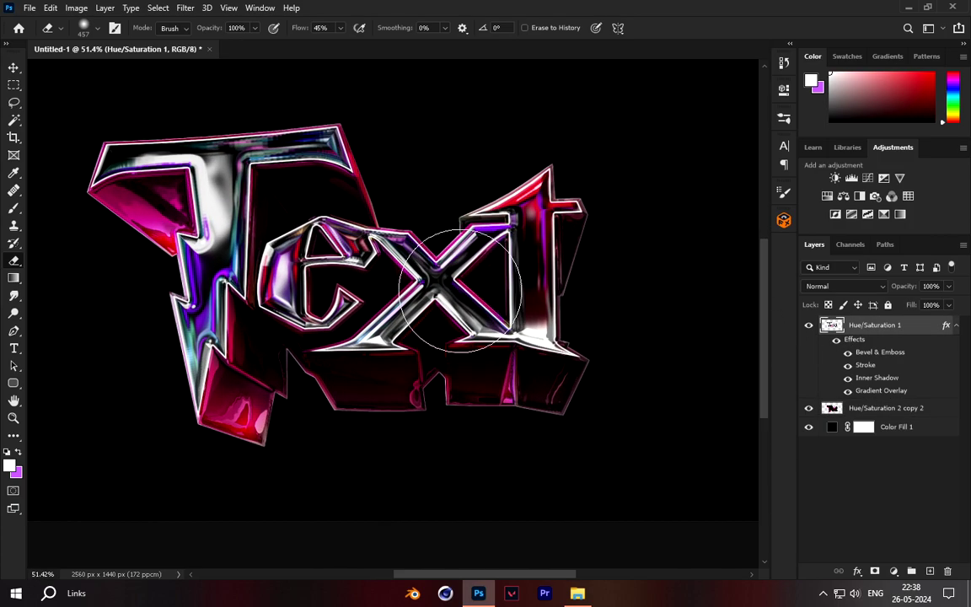
key("ctrl+j")
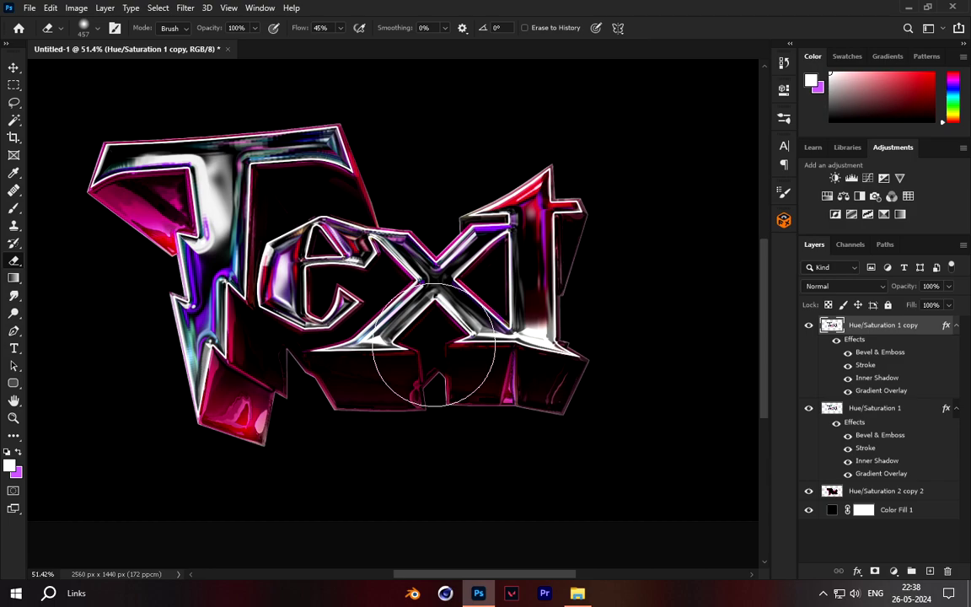
Step: Reapply the last Camera Raw Filter to the duplicated text face layer and check the whole text
left_click(197, 7)
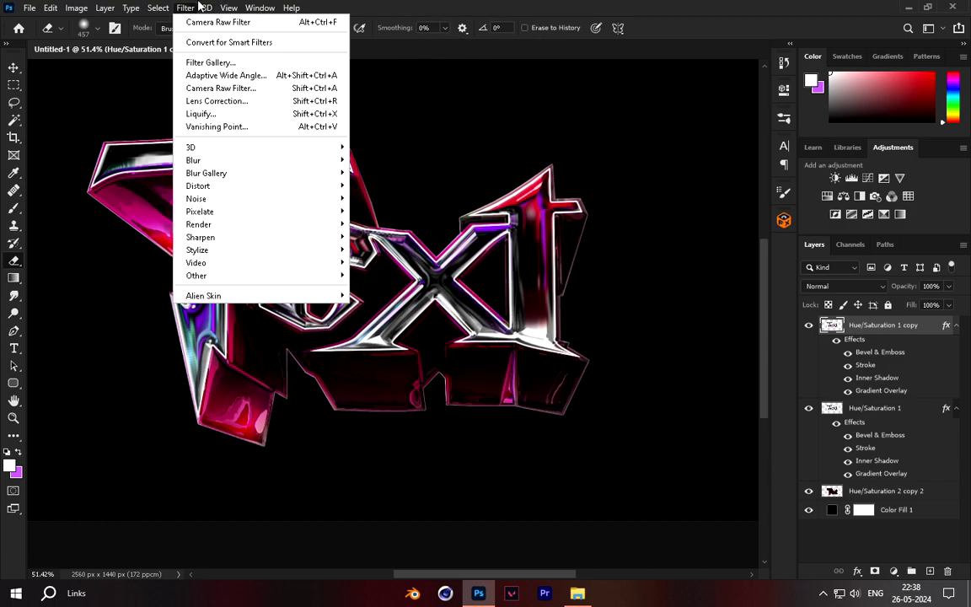
left_click(217, 22)
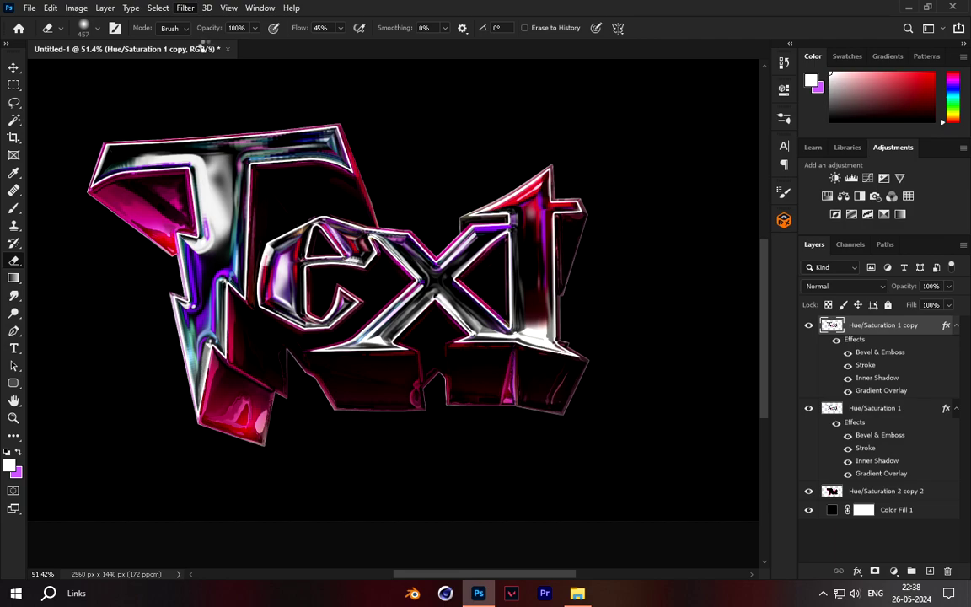
scroll(313, 177, "down", 14)
scroll(343, 202, "up", 8)
scroll(316, 206, "up", 3)
scroll(347, 190, "down", 5)
scroll(419, 256, "up", 4)
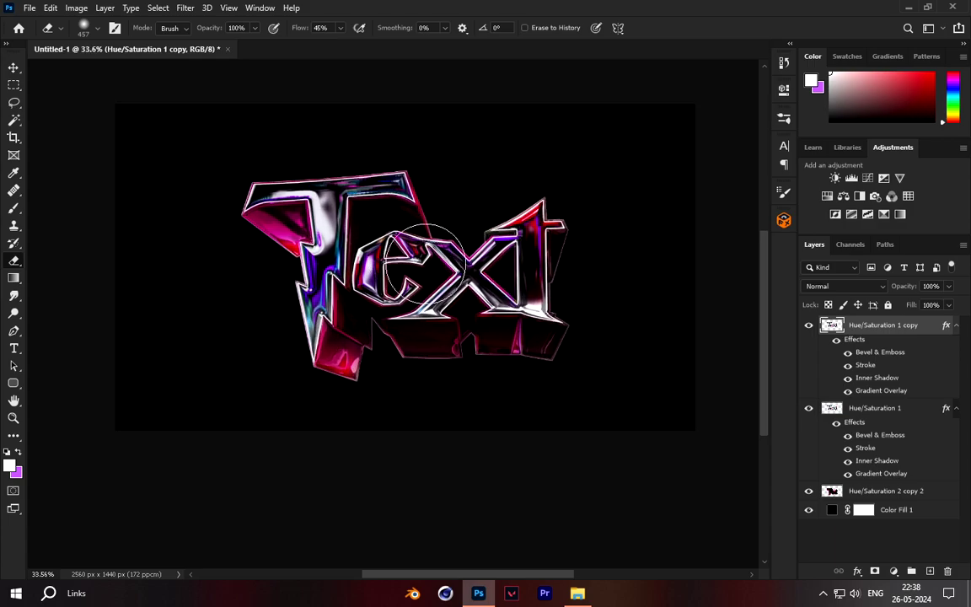
Step: Add a thin white inside Stroke with Normal blending and 100% opacity to the Hue/Saturation 2 copy 2 extrusion layer
left_click(956, 326)
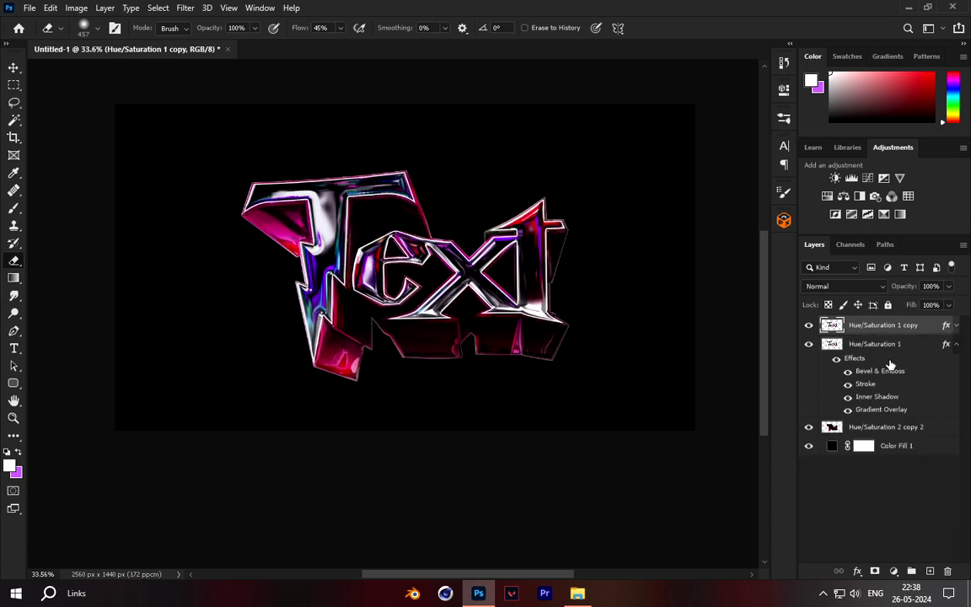
left_click(876, 382)
left_click(853, 434)
left_click(857, 571)
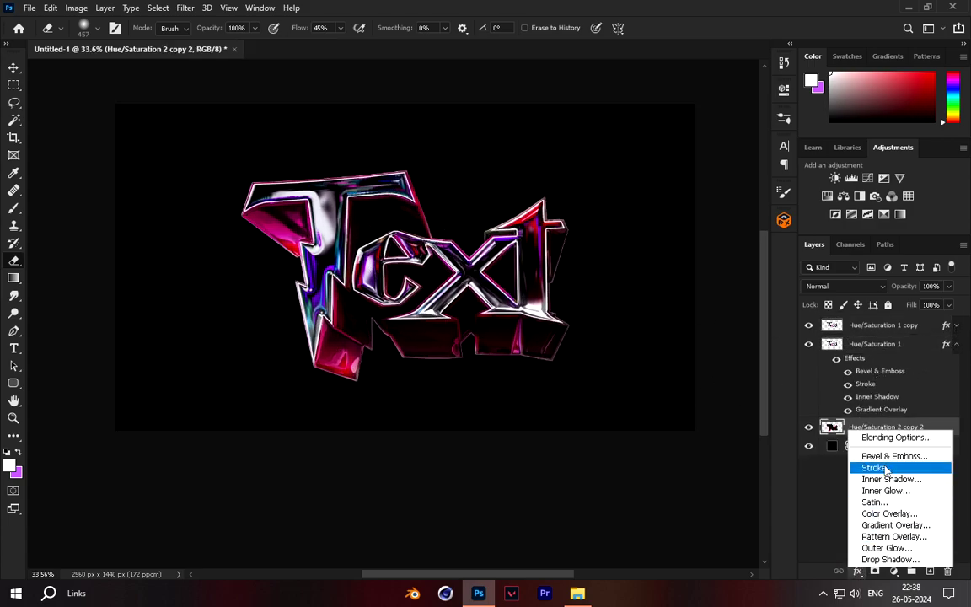
left_click(877, 468)
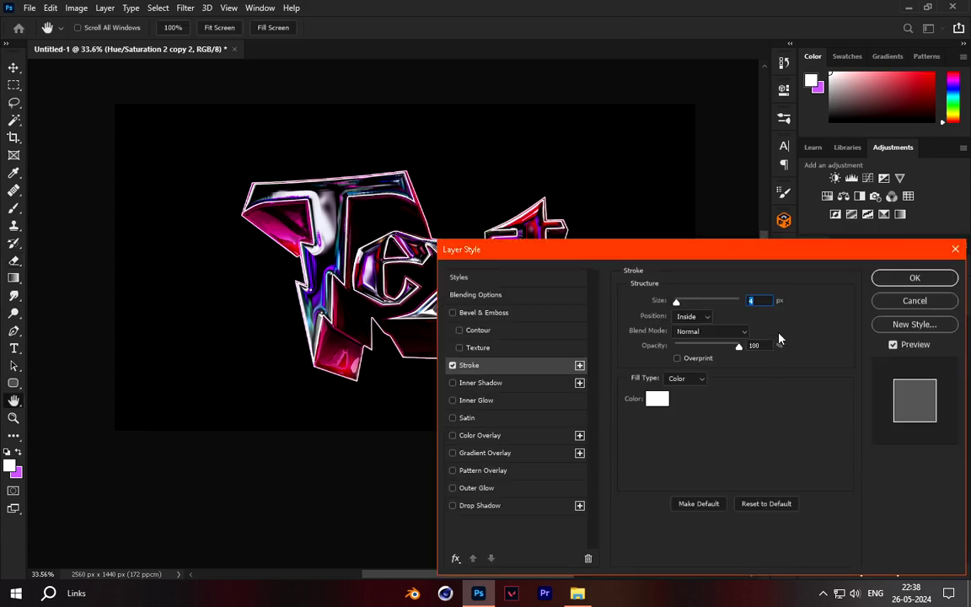
left_click_drag(679, 305, 676, 307)
left_click(879, 279)
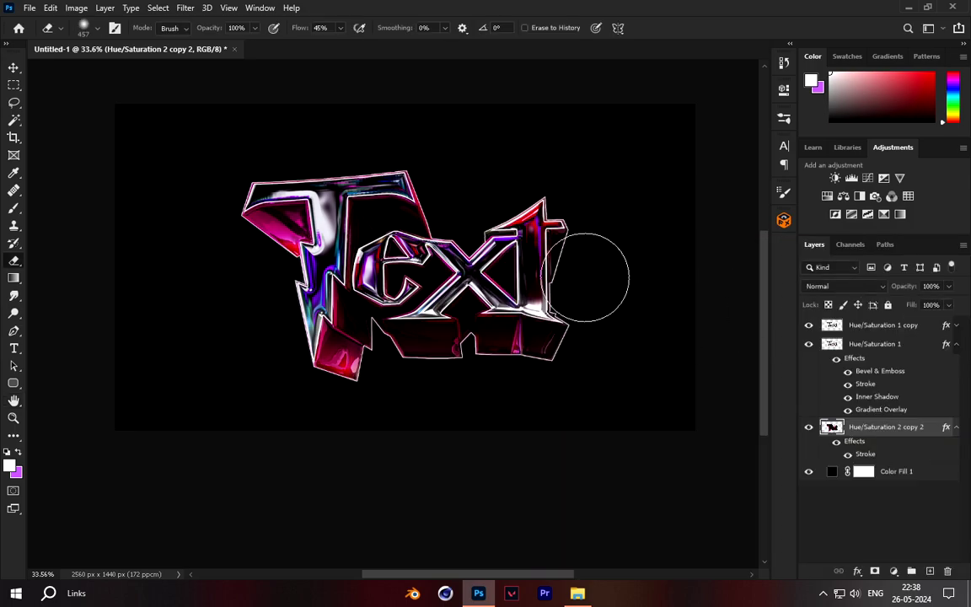
Step: Inspect the stroke outline around the extruded text both close up and at full-canvas view
scroll(590, 276, "up", 4)
scroll(493, 228, "down", 12)
scroll(473, 221, "up", 9)
scroll(485, 244, "up", 2)
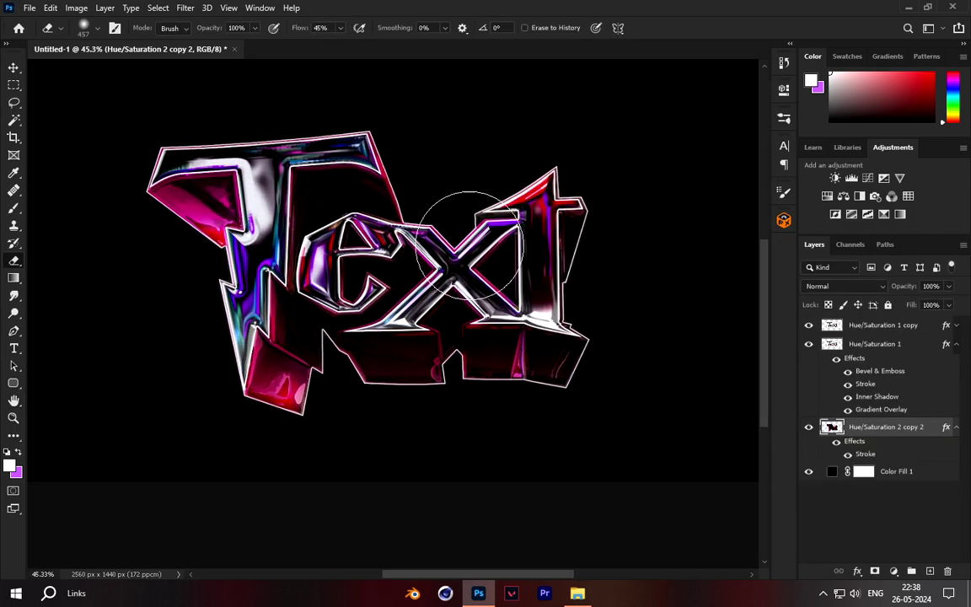
scroll(466, 217, "down", 5)
scroll(411, 201, "up", 3)
scroll(418, 203, "up", 3)
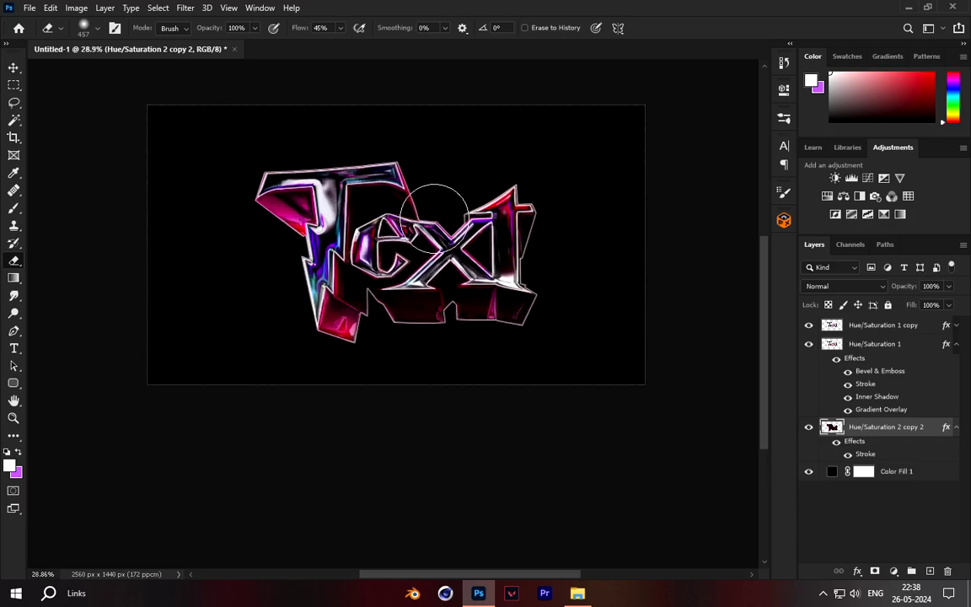
Step: Set Camera Raw temperature to -10 and tint to +8, slightly raise exposure and whites, lower shadows and blacks, and apply to the combined text
left_click(956, 345)
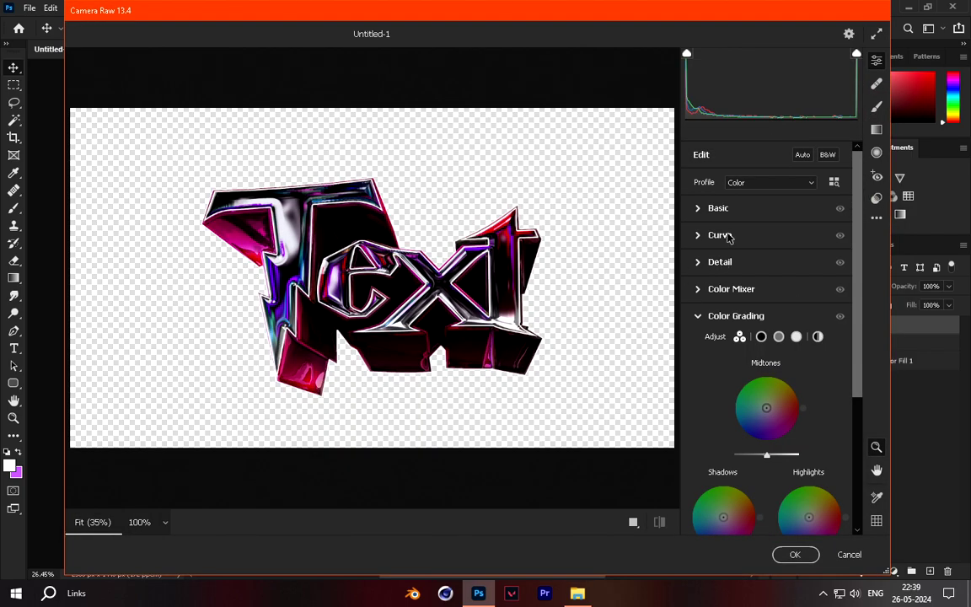
left_click(732, 208)
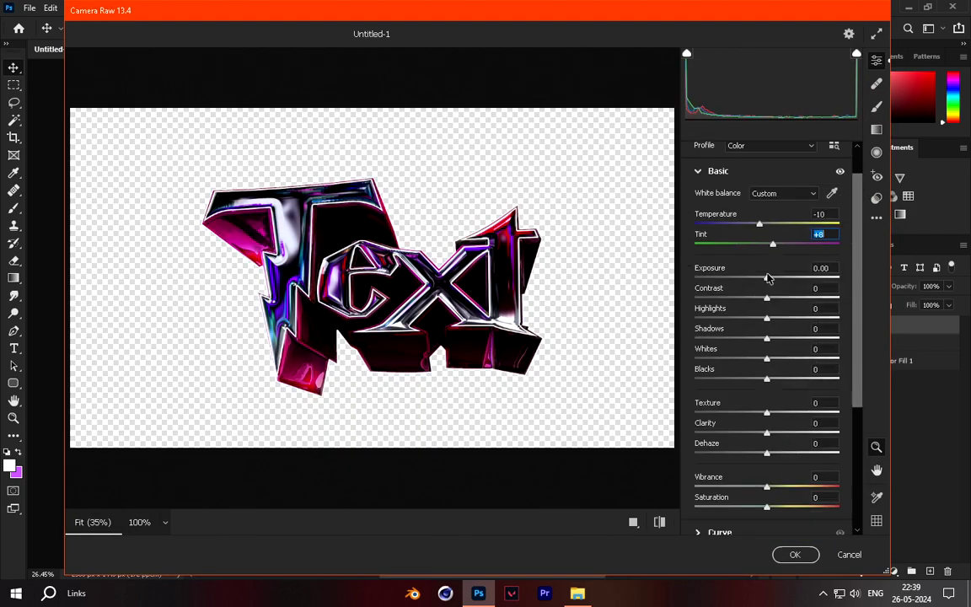
left_click_drag(768, 278, 771, 278)
left_click_drag(767, 339, 757, 339)
left_click_drag(767, 360, 775, 359)
left_click_drag(767, 379, 757, 379)
left_click(794, 557)
Step: Duplicate the Group 1 copy smart object and apply a Gaussian Blur with a 48.4-pixel radius to the duplicate
scroll(431, 350, "down", 4)
key("ctrl+j")
left_click(186, 8)
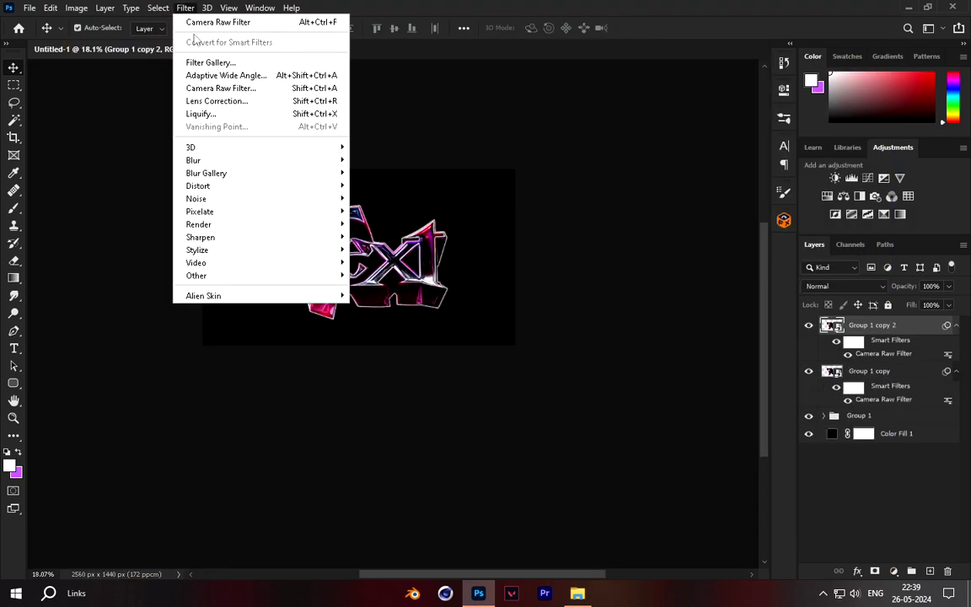
mouse_move(253, 173)
left_click(368, 211)
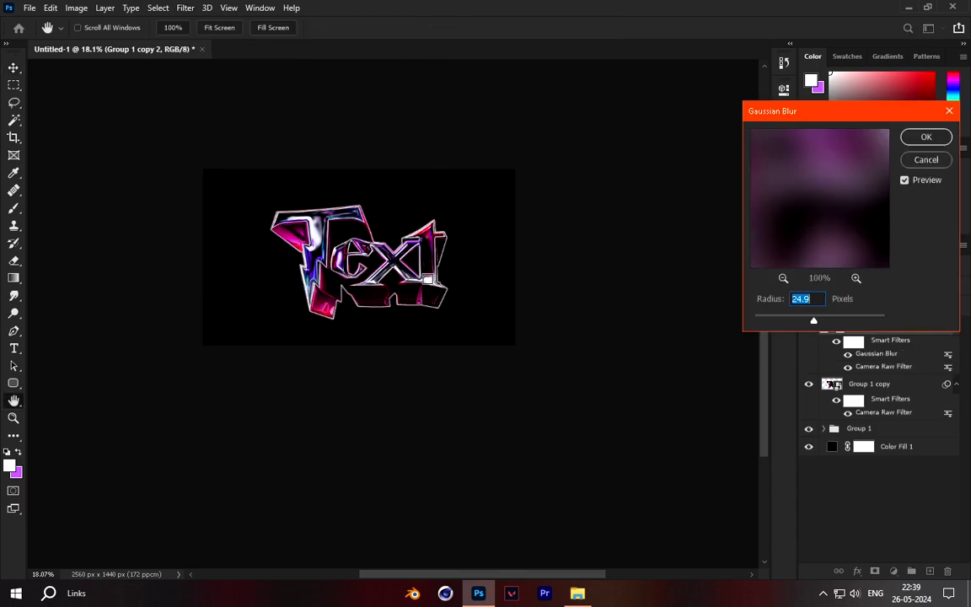
left_click(826, 319)
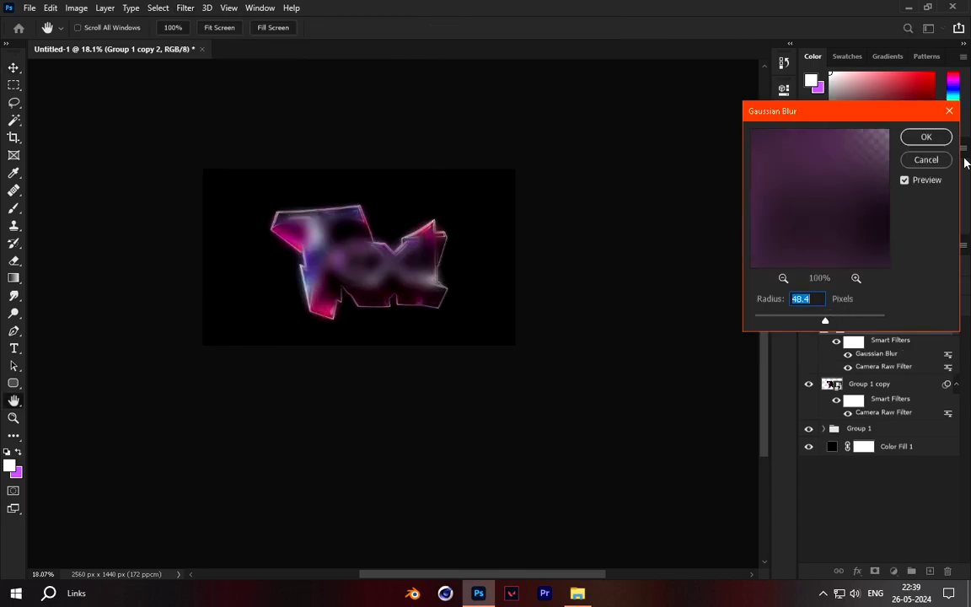
left_click(926, 137)
Step: Blend the blurred Group 1 copy 2 layer in Lighten mode at 65% opacity to give the text a glow
left_click(859, 292)
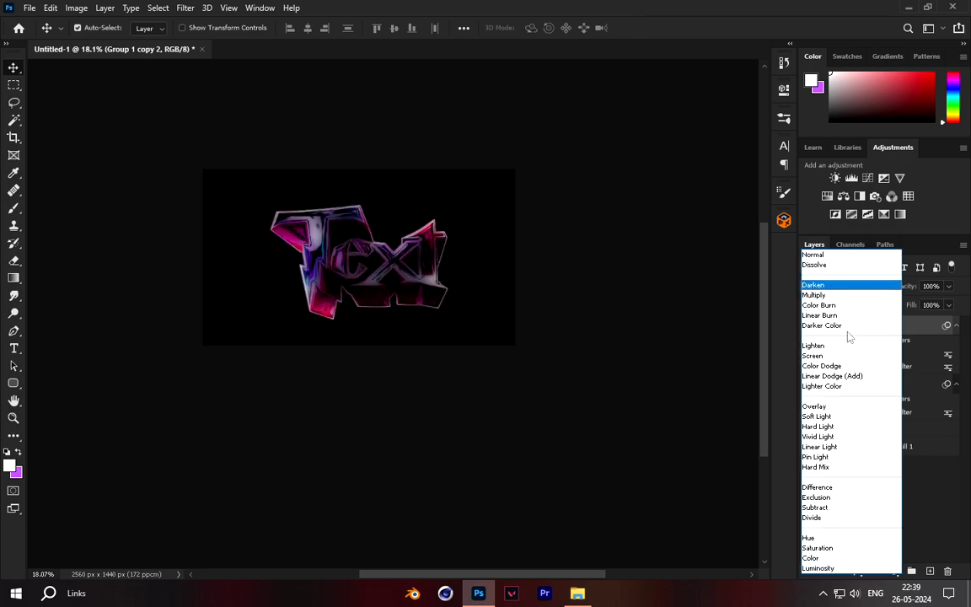
left_click(843, 345)
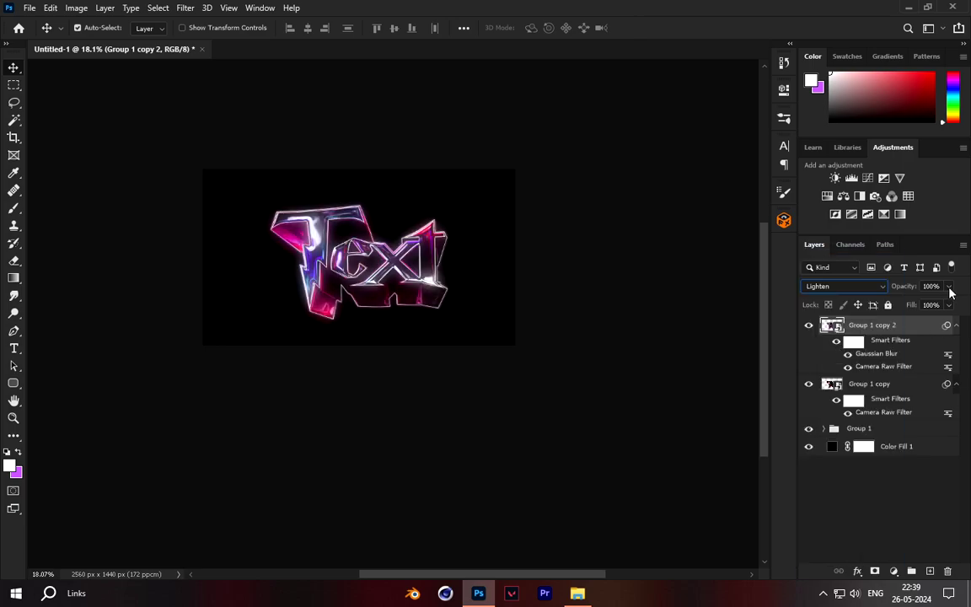
left_click(926, 304)
scroll(430, 282, "up", 4)
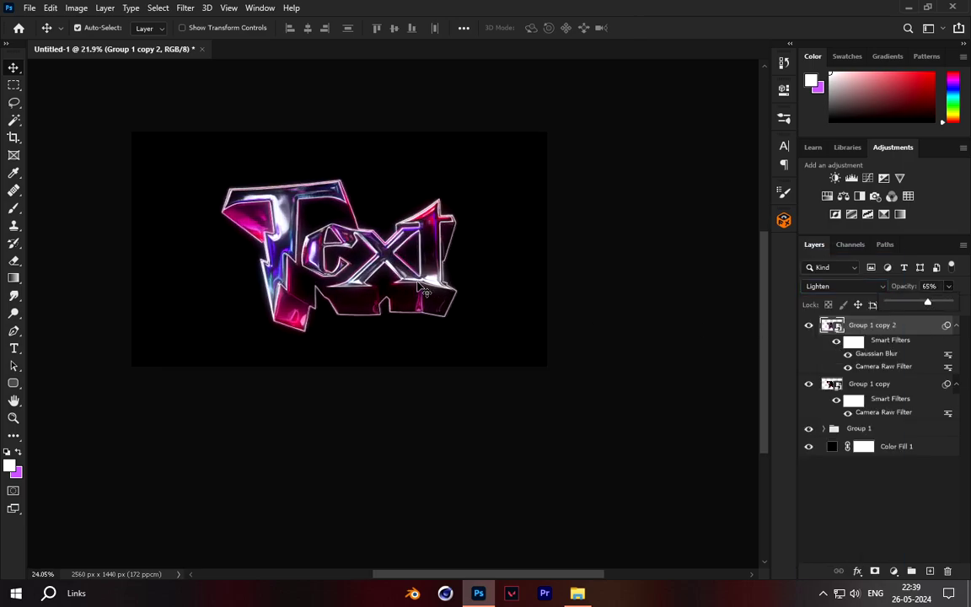
scroll(270, 200, "up", 2)
Step: Create a new empty layer on top and sample a red-magenta tone from the text for the Brush tool
left_click(932, 572)
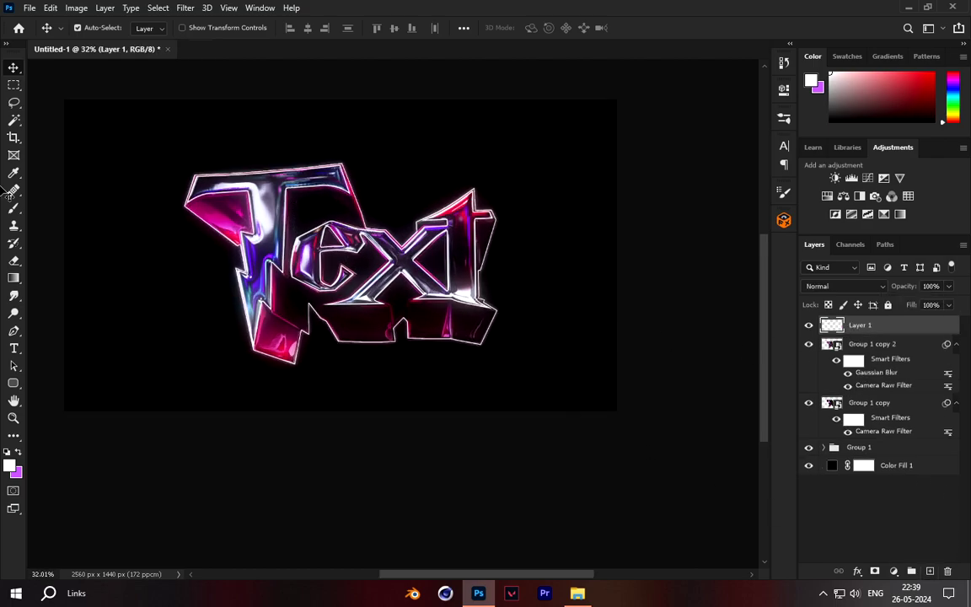
left_click(12, 210)
left_click(240, 210, "alt")
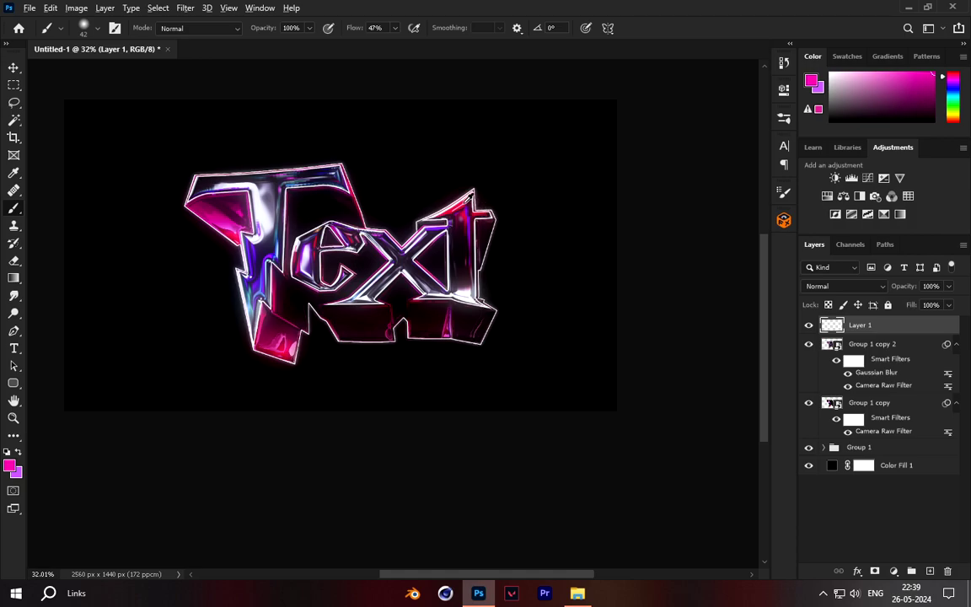
left_click(428, 174, "alt")
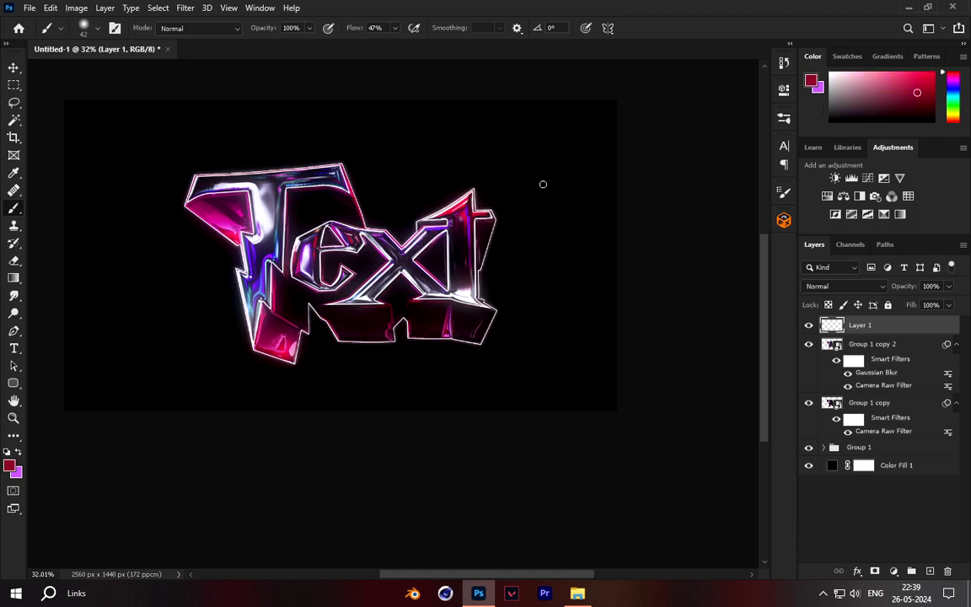
Step: Paint soft bright-red glows over the letter T and the final t with a 505-pixel brush
left_click_drag(203, 193, 238, 193)
left_click(238, 208)
key("ctrl+z")
left_click(211, 208)
key("ctrl+z")
left_click(222, 196)
left_click(291, 196)
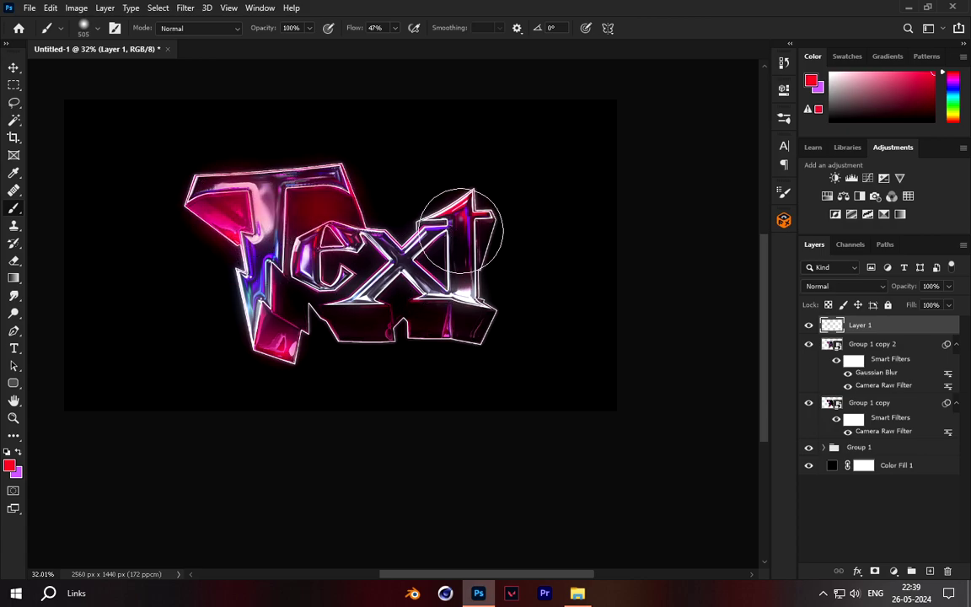
left_click(471, 232)
Step: Set the painted Layer 1 to Linear Dodge (Add) and lower its opacity to 37%
left_click(848, 287)
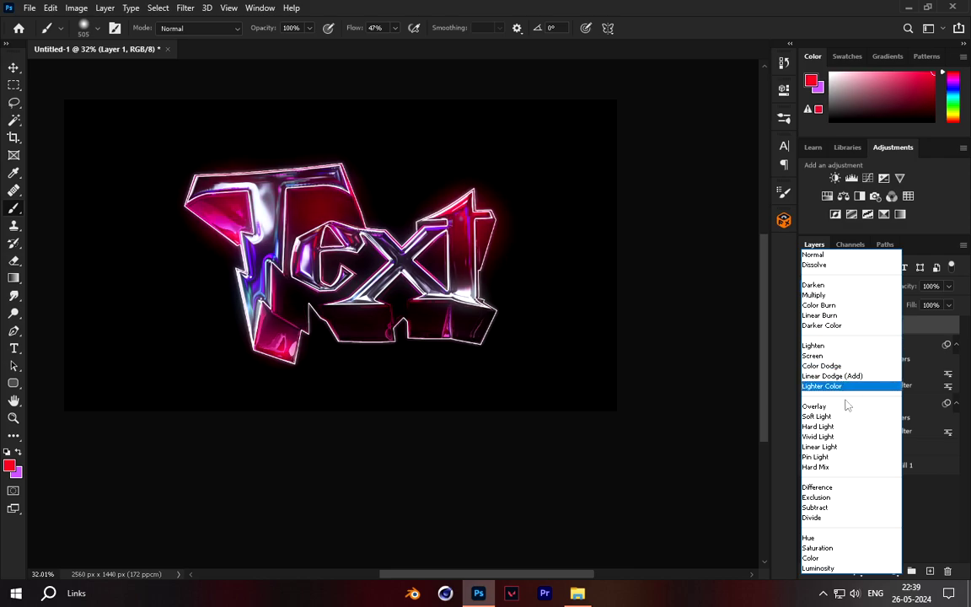
left_click(833, 376)
left_click(949, 286)
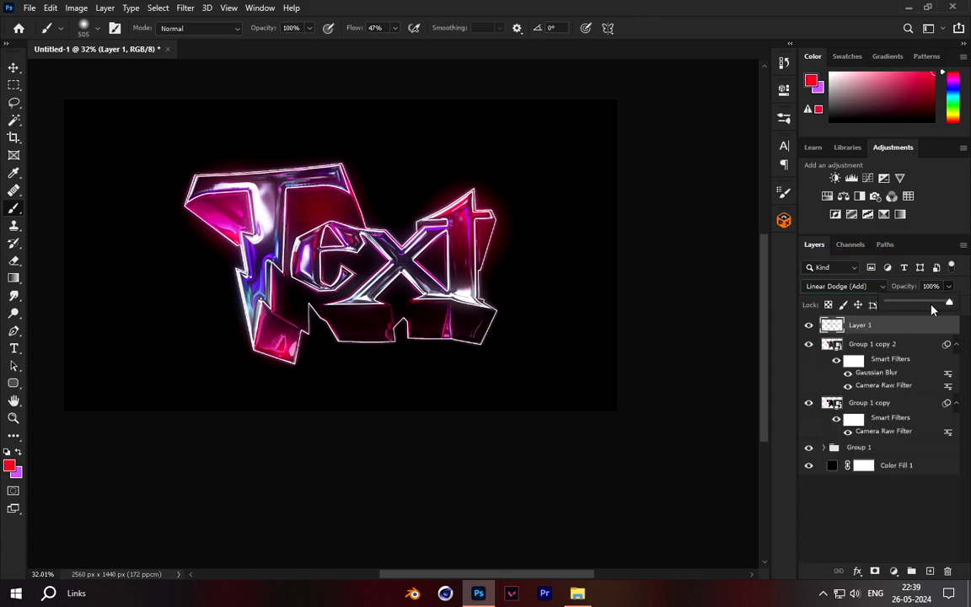
left_click_drag(953, 302, 928, 307)
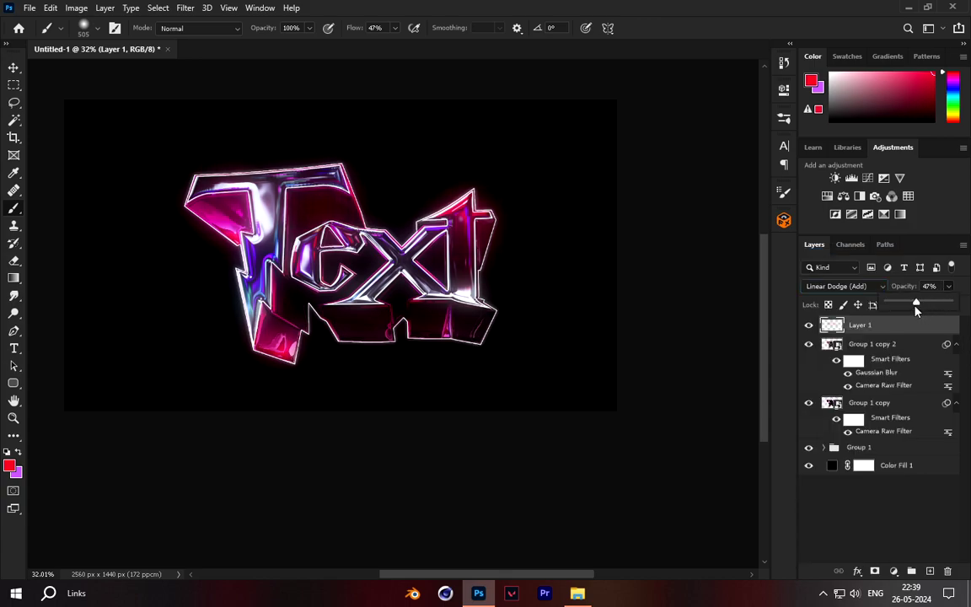
scroll(475, 137, "down", 6)
scroll(457, 134, "up", 1)
scroll(472, 182, "up", 8)
scroll(420, 291, "up", 2)
scroll(420, 287, "down", 7)
scroll(422, 234, "down", 1)
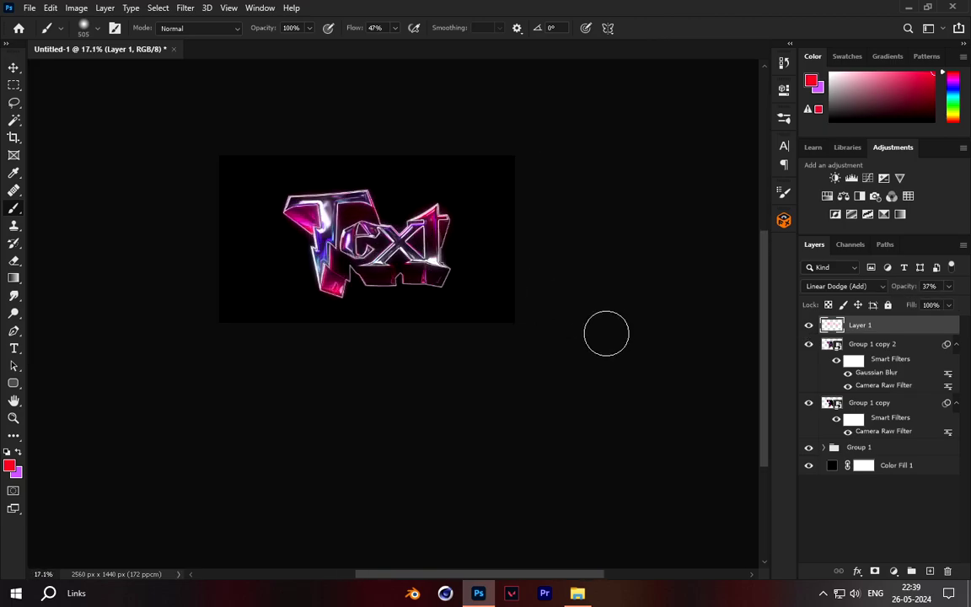
key("ctrl+shift+alt+e")
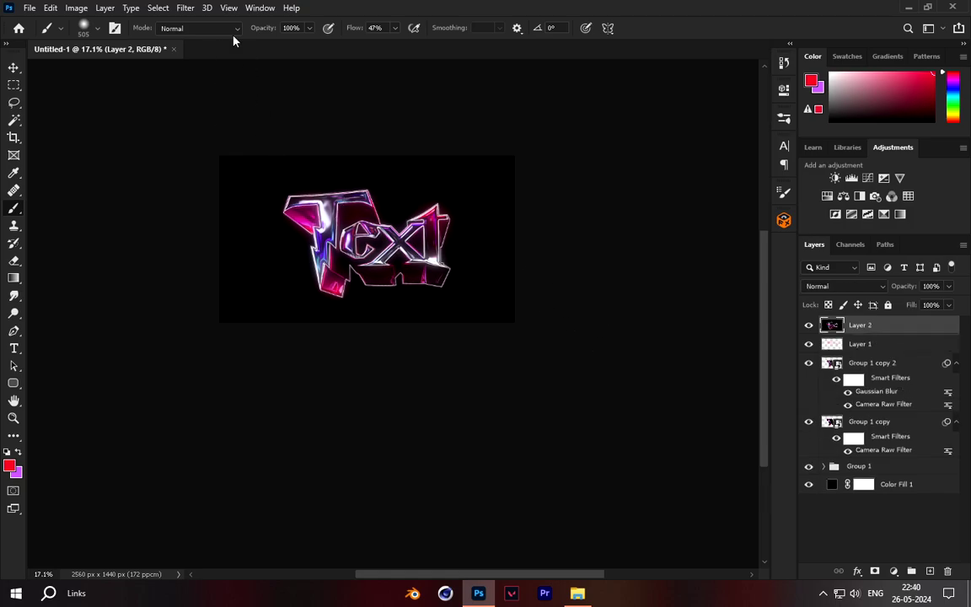
key("ctrl+z")
Step: Delete the original Group 1 layer group beneath the smart object copies
left_click(907, 469)
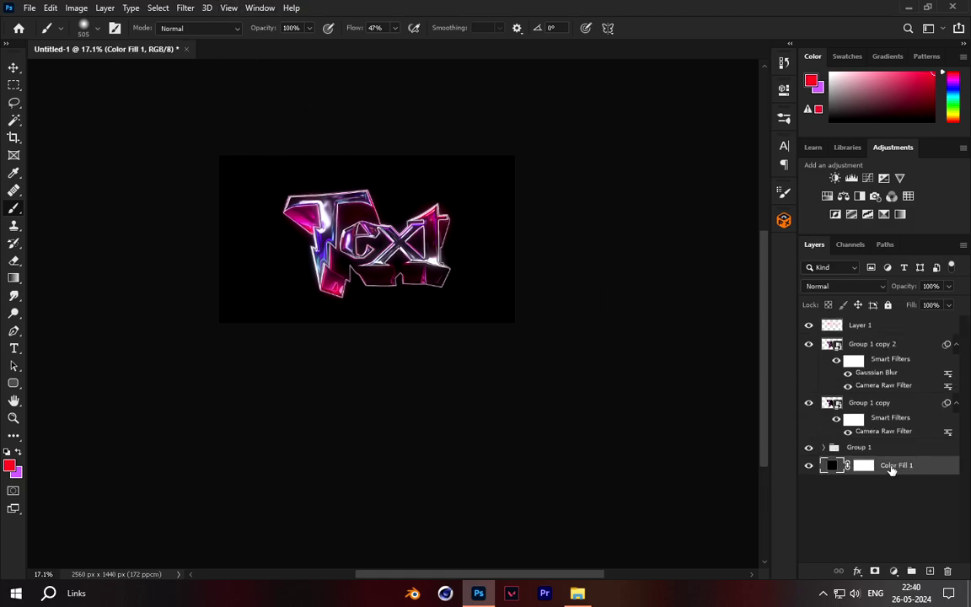
scroll(816, 369, "up", 1)
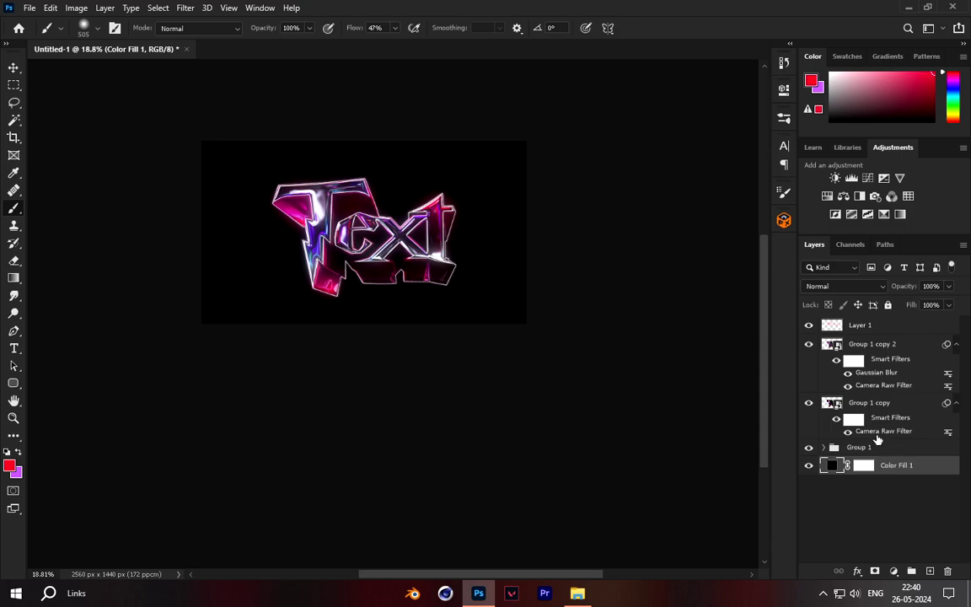
left_click(866, 406)
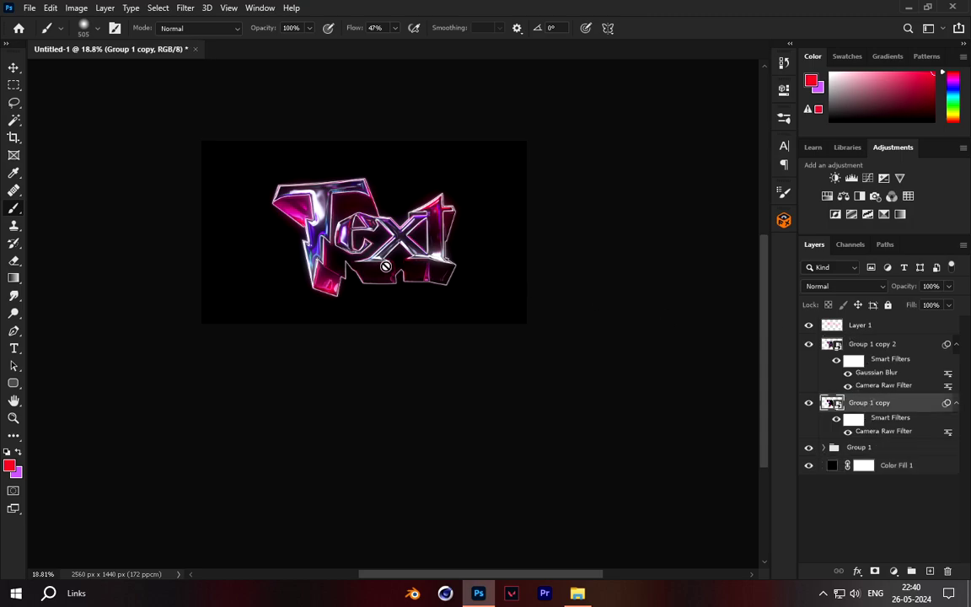
scroll(423, 273, "up", 4)
key("alt+bracketleft")
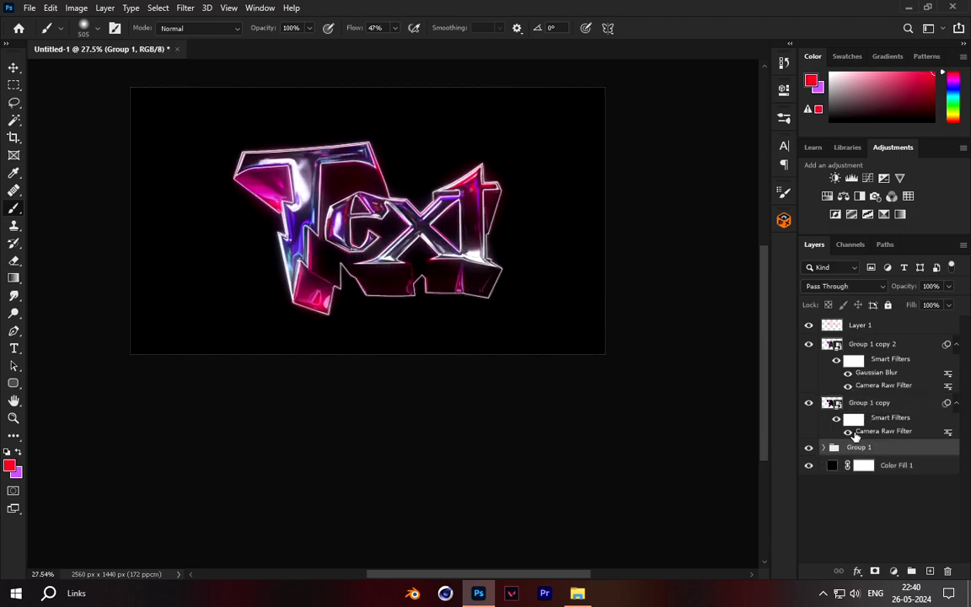
key("Delete")
Step: Select Layer 1, Group 1 copy 2 and Group 1 copy together and shift the text slightly left with Free Transform
left_click(863, 407)
left_click(863, 327, "shift")
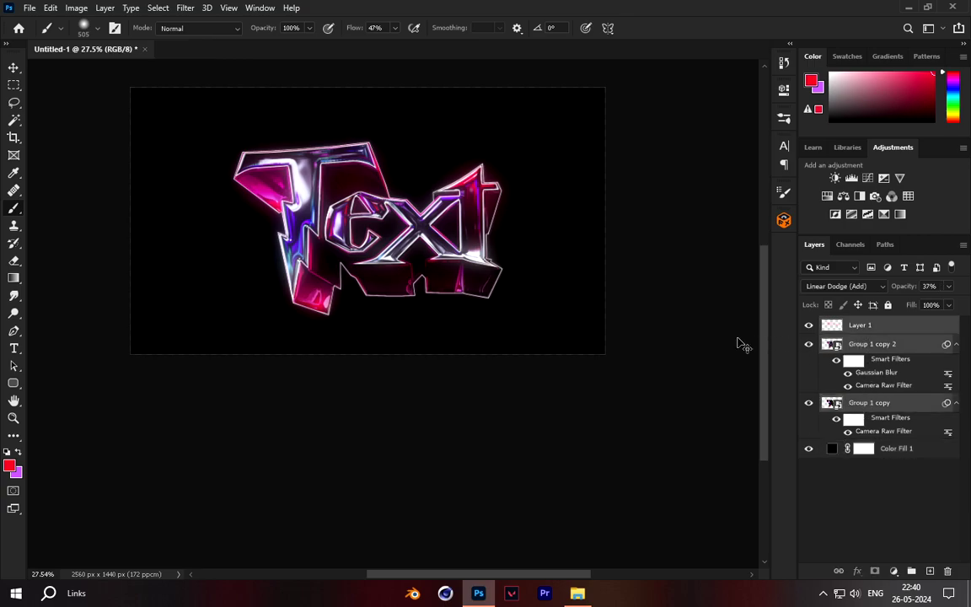
key("ctrl+t")
left_click_drag(453, 221, 443, 221)
left_click(668, 28)
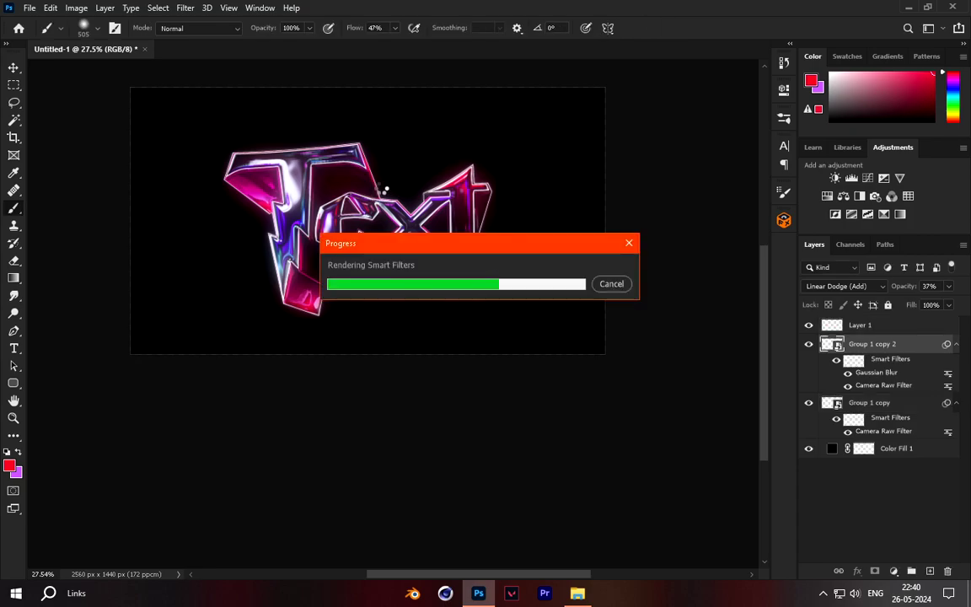
Step: Stamp all visible layers into a new merged layer at the top of the stack
scroll(382, 187, "down", 8)
scroll(408, 228, "up", 3)
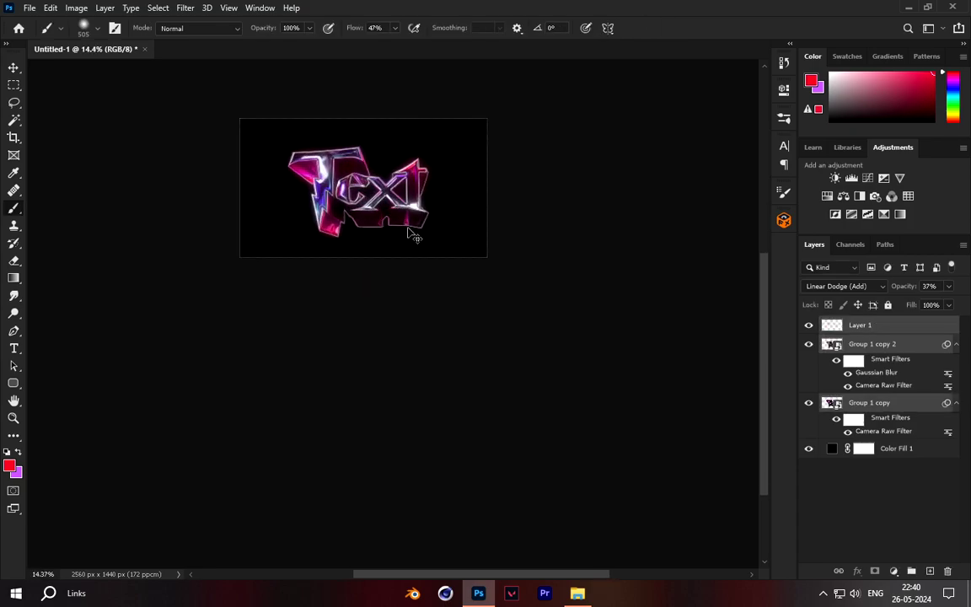
key("ctrl+shift+alt+e")
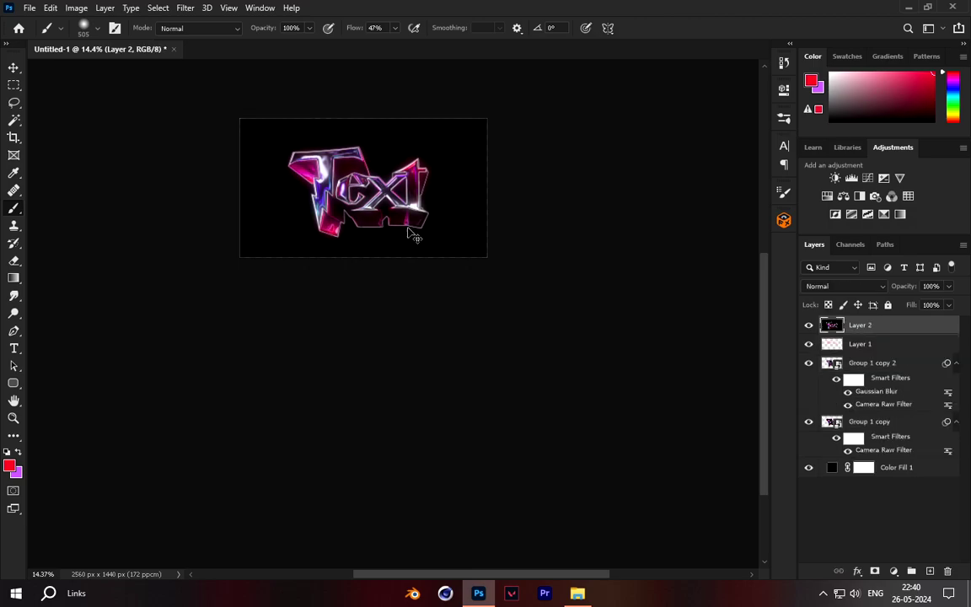
Step: Apply the Camera Raw Filter to the merged Layer 2 using the Shoyo CC user preset
left_click(184, 8)
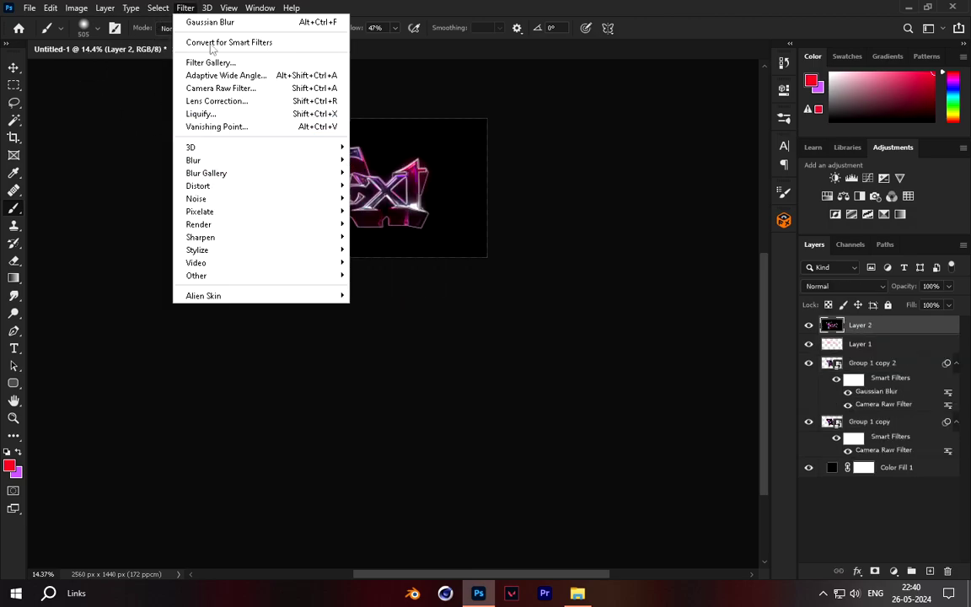
left_click(235, 89)
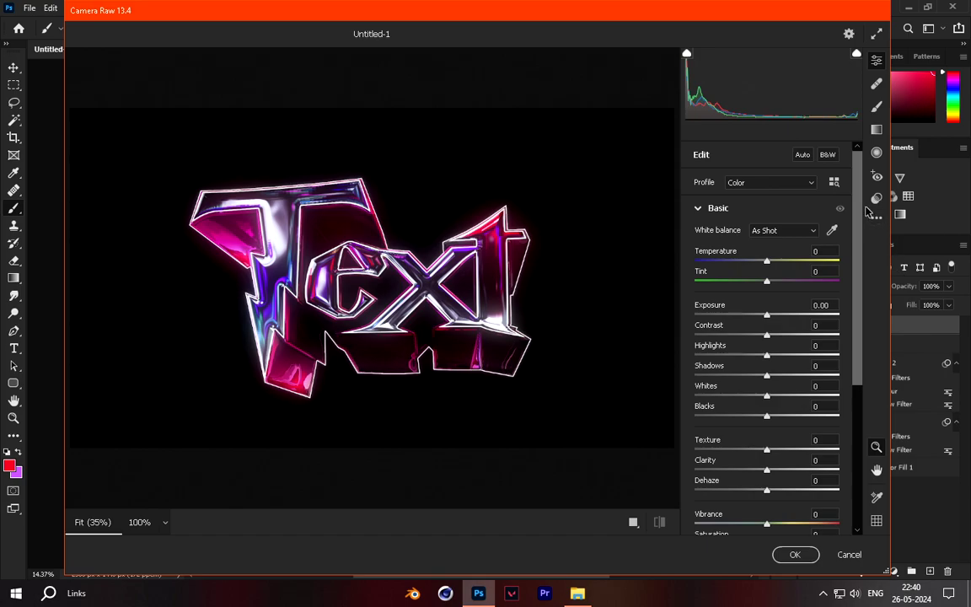
left_click(877, 198)
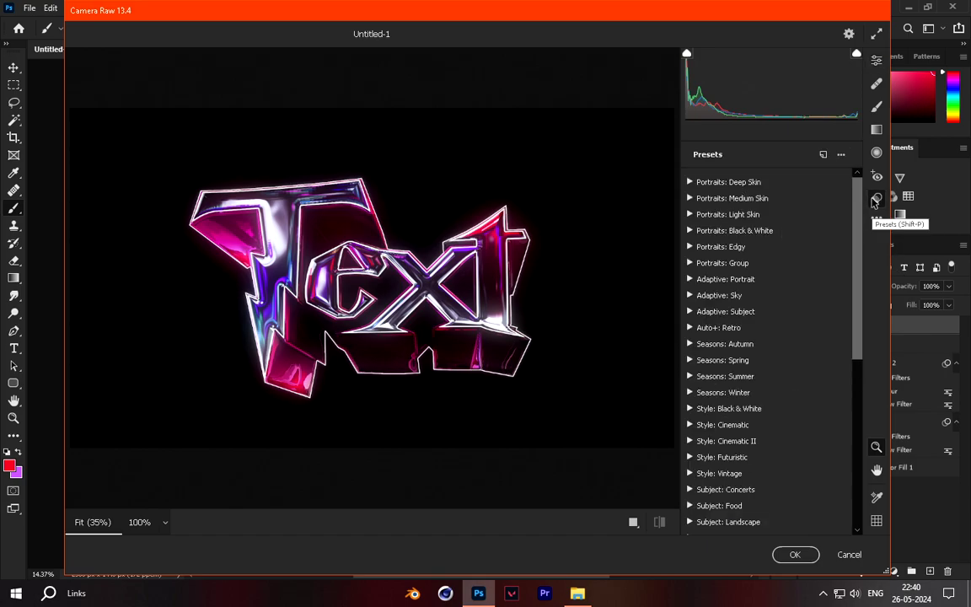
scroll(714, 359, "down", 5)
scroll(714, 359, "down", 3)
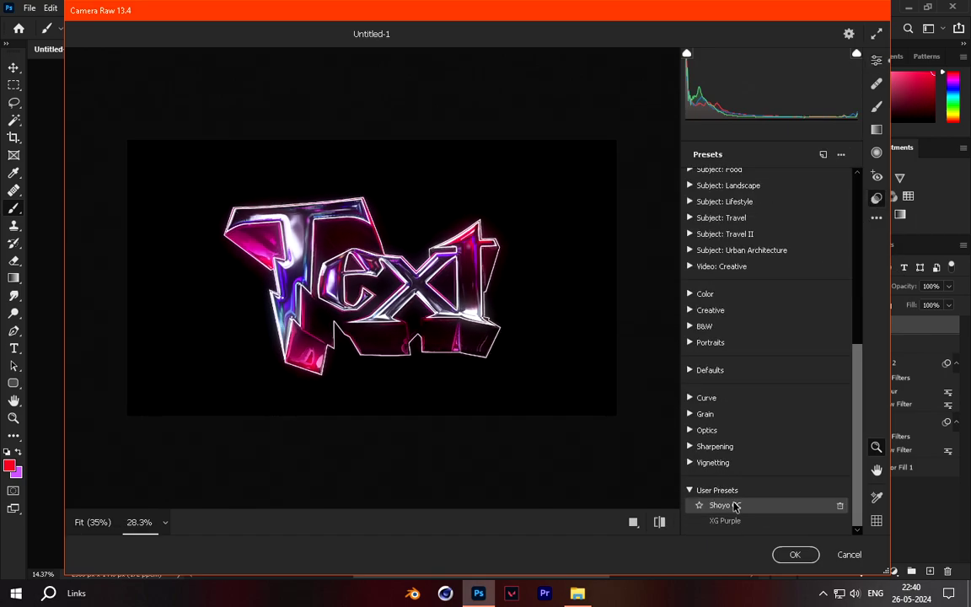
left_click(733, 506)
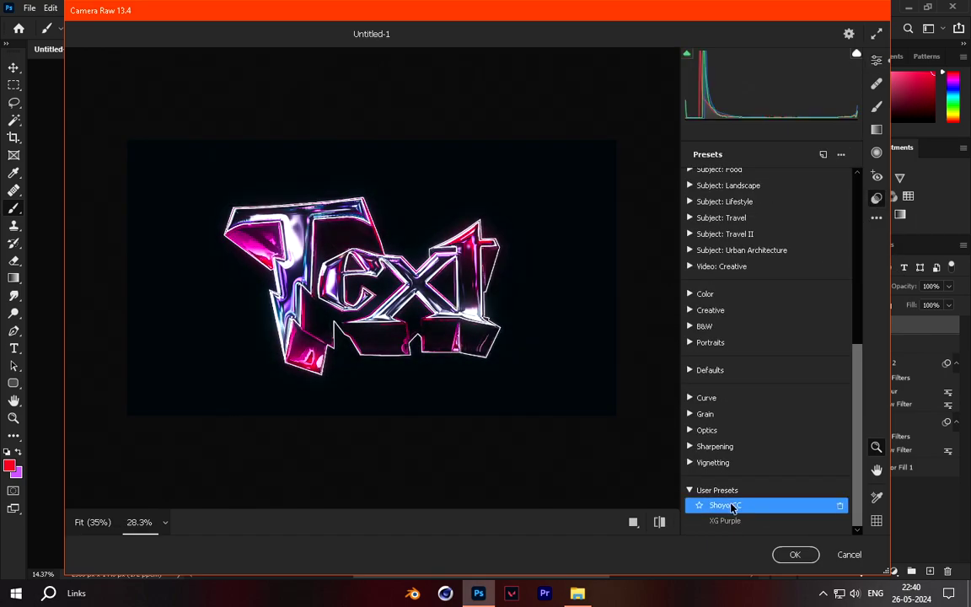
left_click(795, 554)
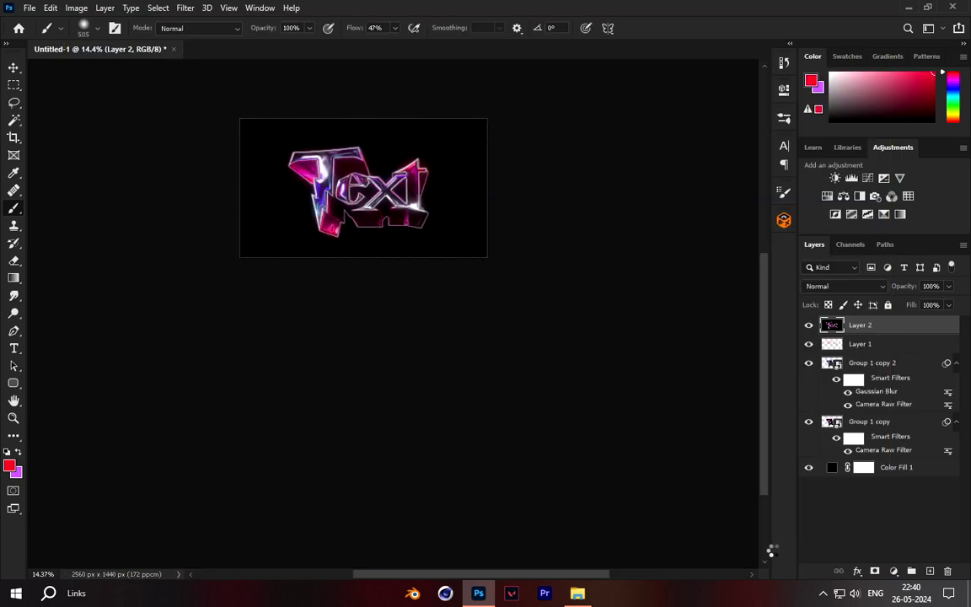
Step: Erase the tinted background and parts of the text on Layer 2 with a soft eraser of about 668 px
scroll(361, 165, "up", 5)
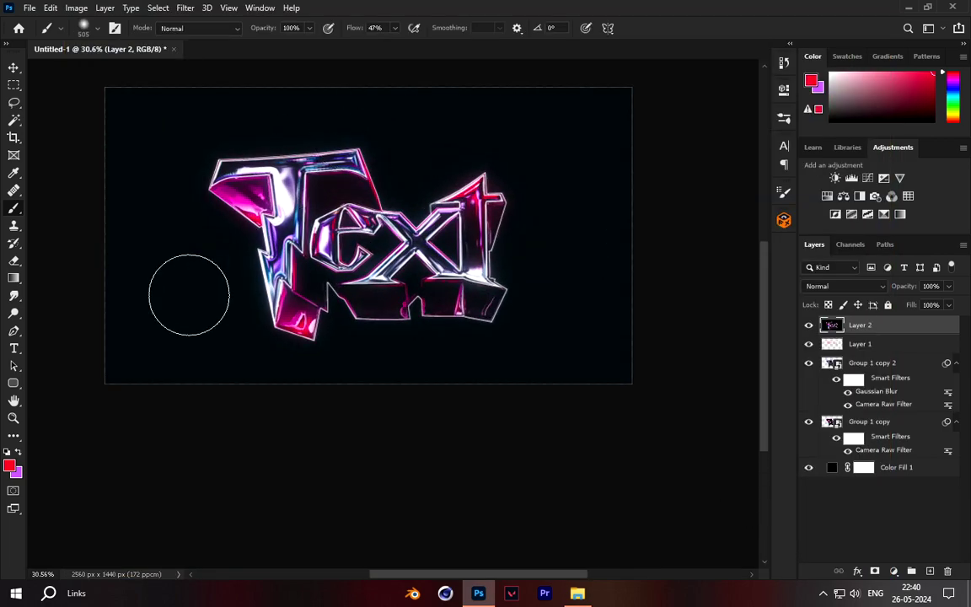
left_click(15, 262)
scroll(413, 278, "down", 10)
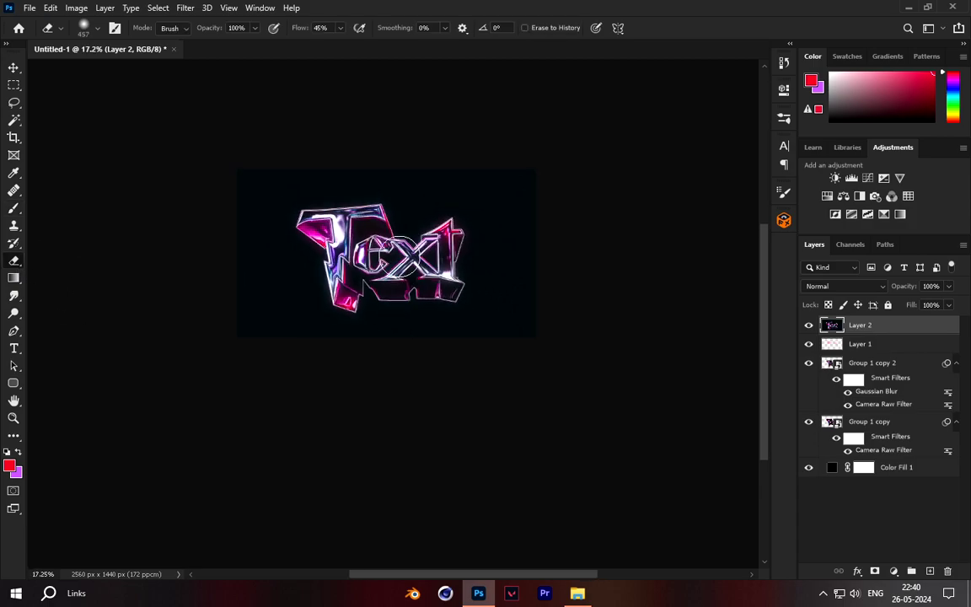
scroll(753, 370, "up", 3)
scroll(240, 182, "up", 3)
left_click_drag(379, 174, 409, 191)
mouse_move(371, 168)
left_mouse_down()
mouse_move(345, 169)
mouse_move(353, 120)
left_mouse_up()
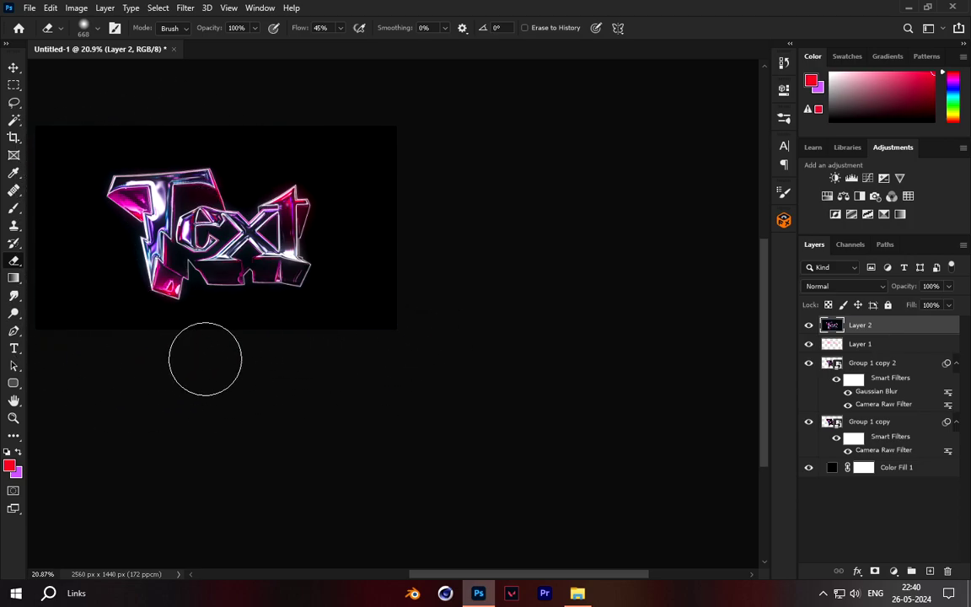
left_click_drag(45, 283, 157, 266)
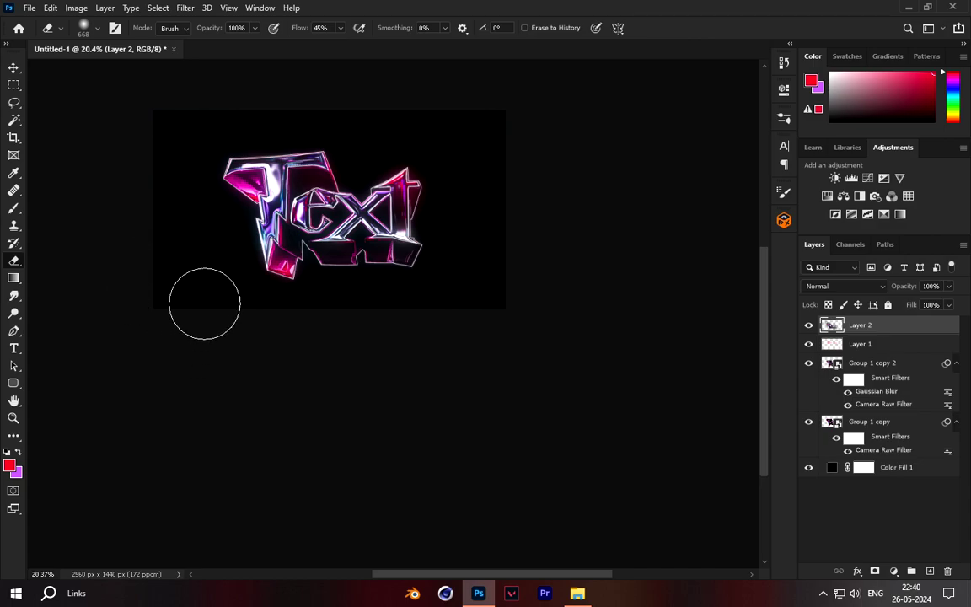
left_click_drag(316, 176, 335, 202)
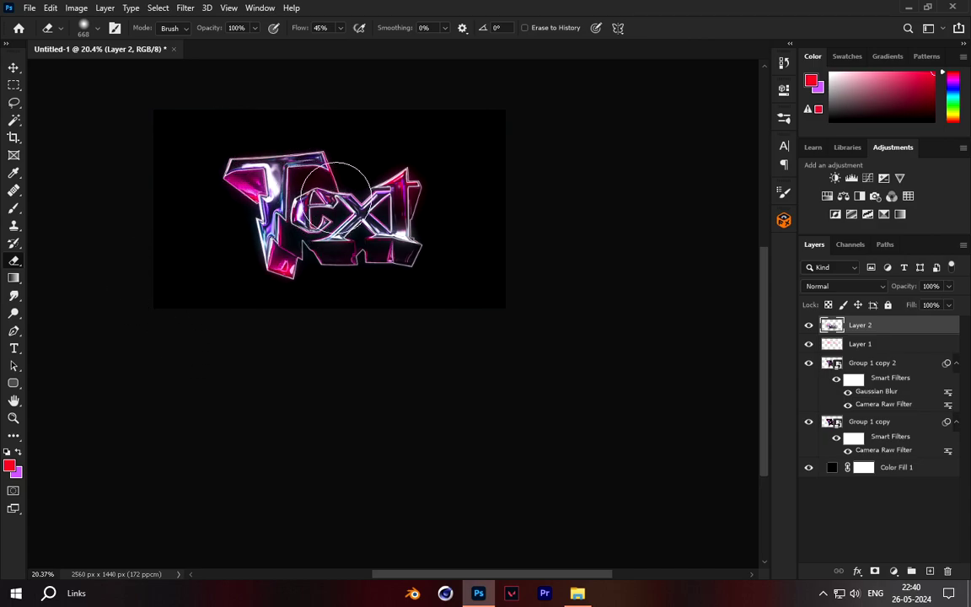
left_click_drag(235, 216, 465, 251)
Step: Compare the artwork with and without the graded Layer 2 and examine the text up close
left_click(808, 326)
left_click(810, 329)
left_click(810, 329)
left_click(811, 329)
scroll(521, 328, "up", 2)
scroll(336, 234, "down", 3)
scroll(342, 320, "up", 5)
scroll(382, 160, "down", 3)
scroll(333, 206, "up", 3)
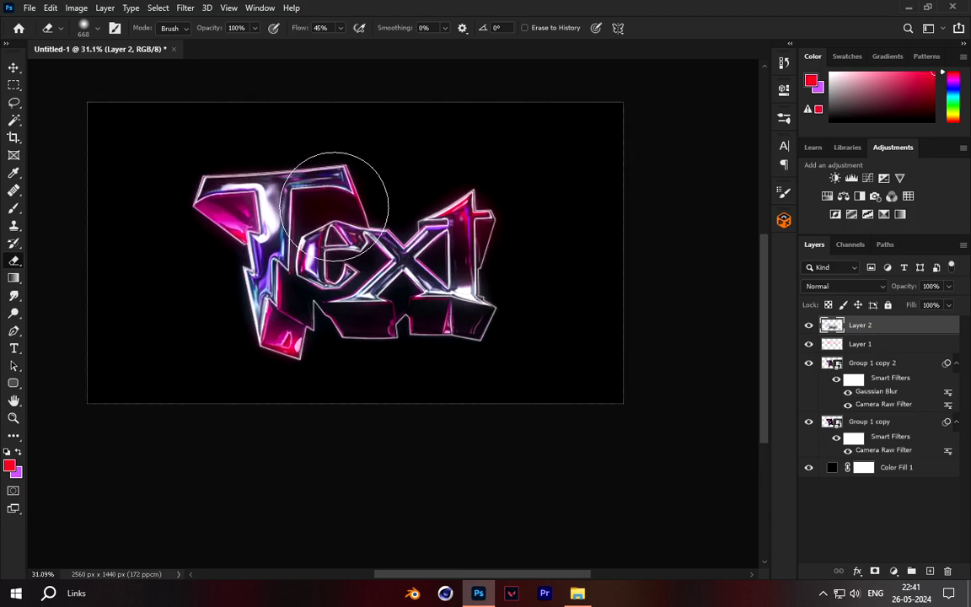
scroll(346, 202, "up", 1)
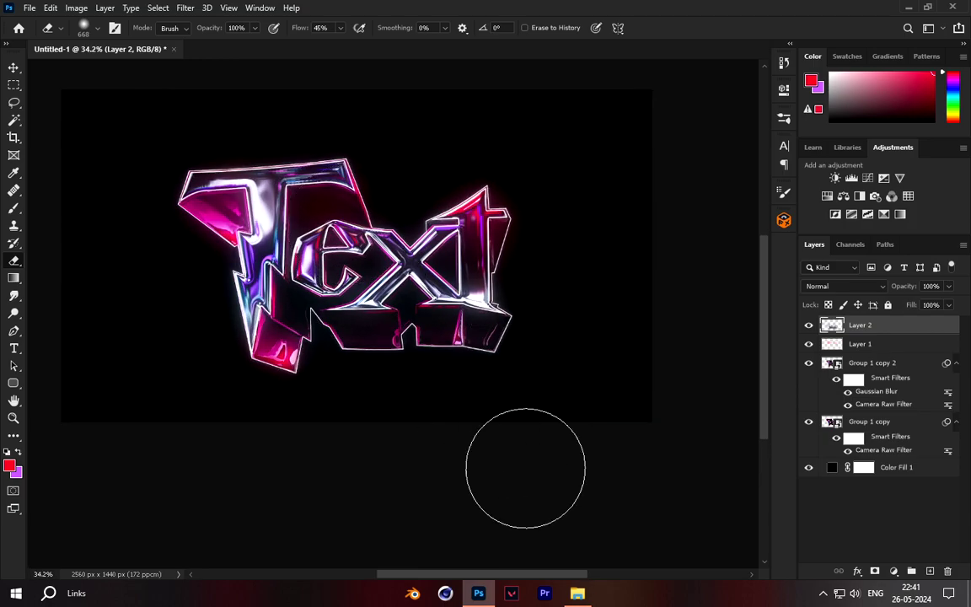